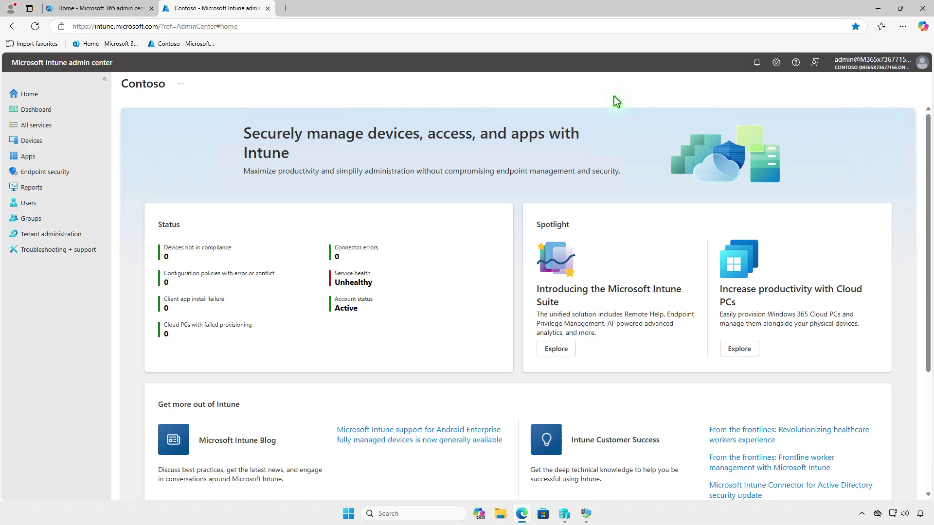
# Run 'winget download --id TeamViewer.TeamViewer.Host' in an administrator PowerShell terminal.
pyautogui.click(877, 11)
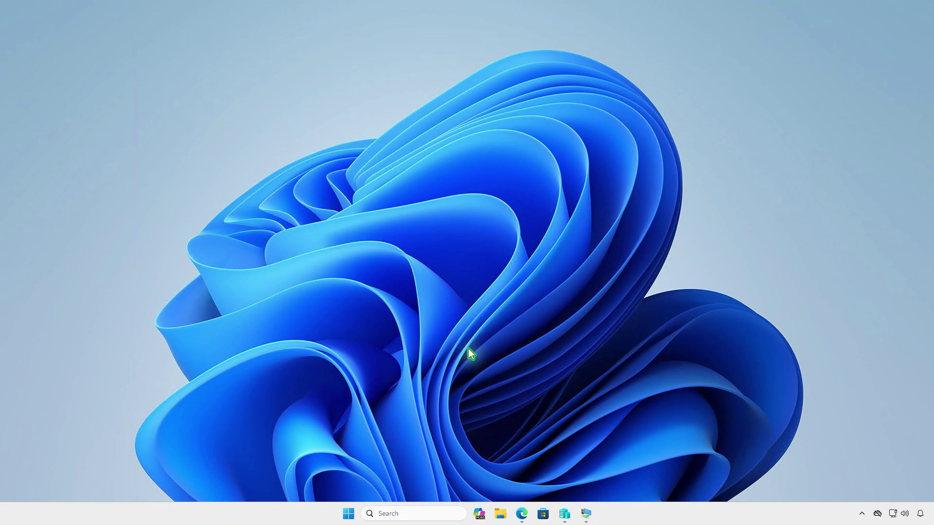
pyautogui.rightClick(354, 516)
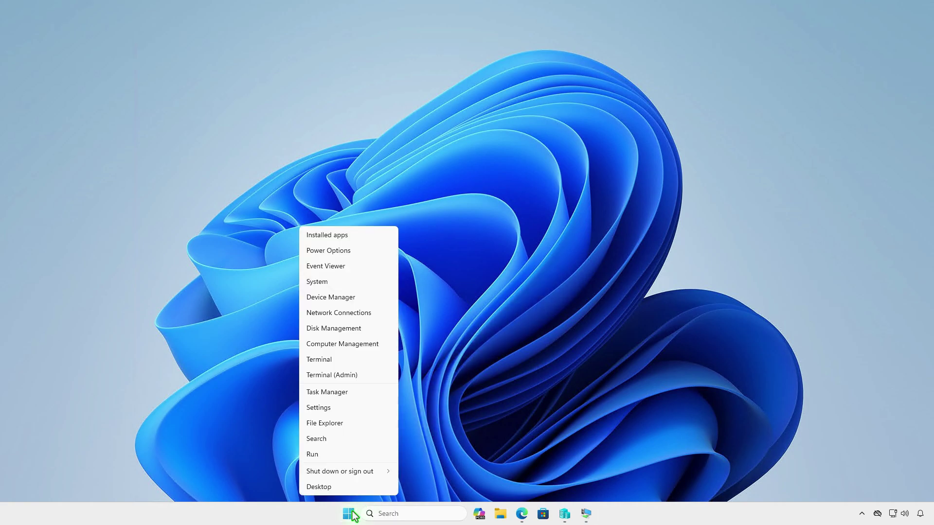
pyautogui.click(376, 376)
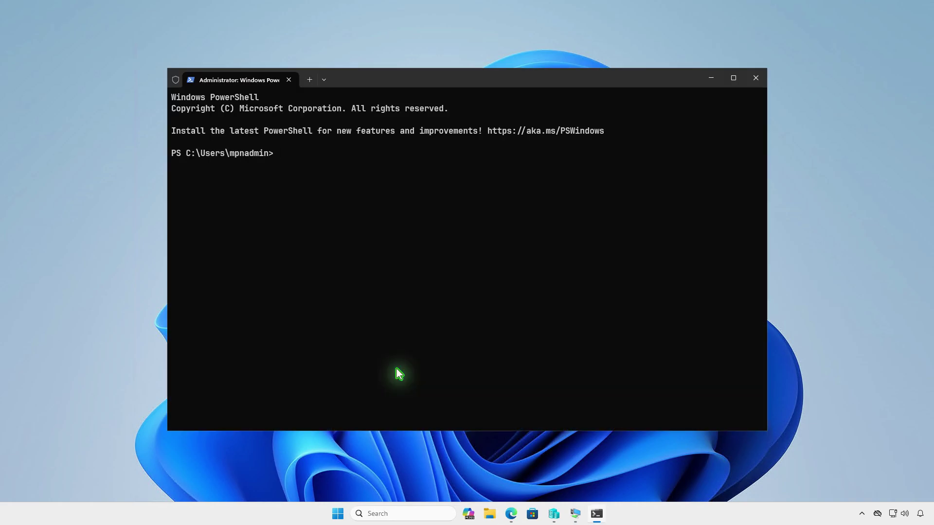
pyautogui.write('winget download --id TeamViewer.TeamViewer.Host')
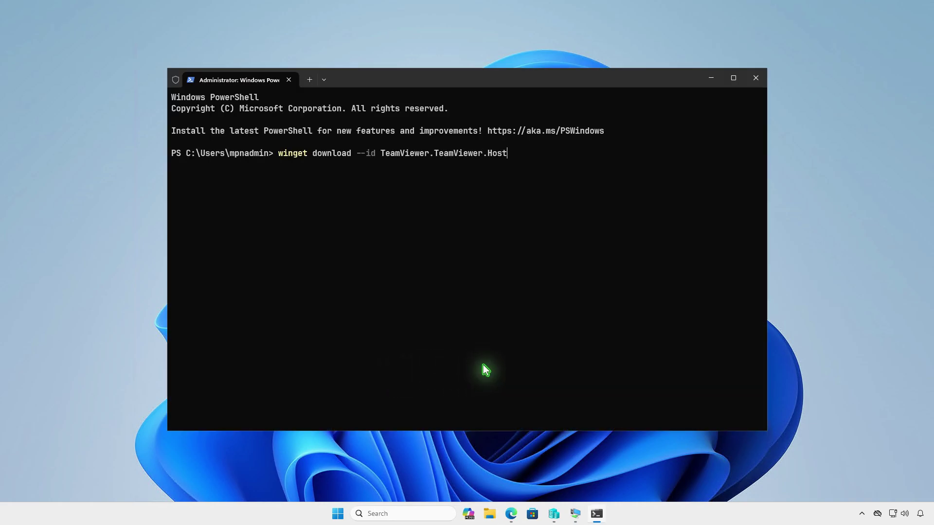
pyautogui.press('Return')
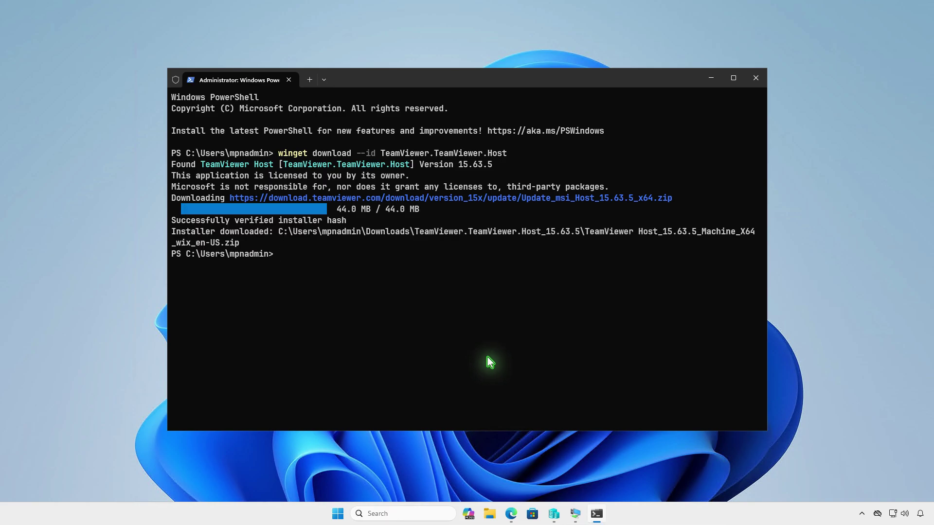
# Extract the TeamViewer Host 15.63.5 zip from the Downloads folder into a folder beside it.
pyautogui.click(710, 79)
pyautogui.click(489, 513)
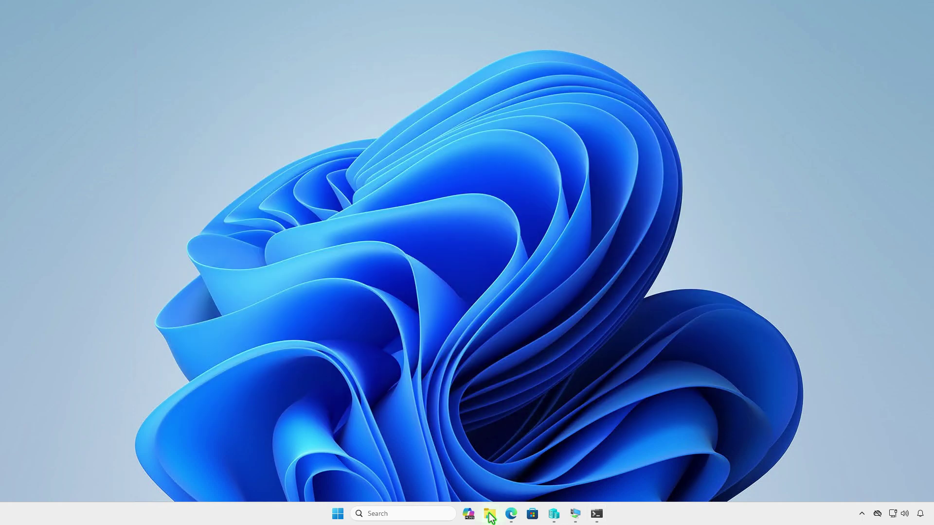
pyautogui.click(238, 225)
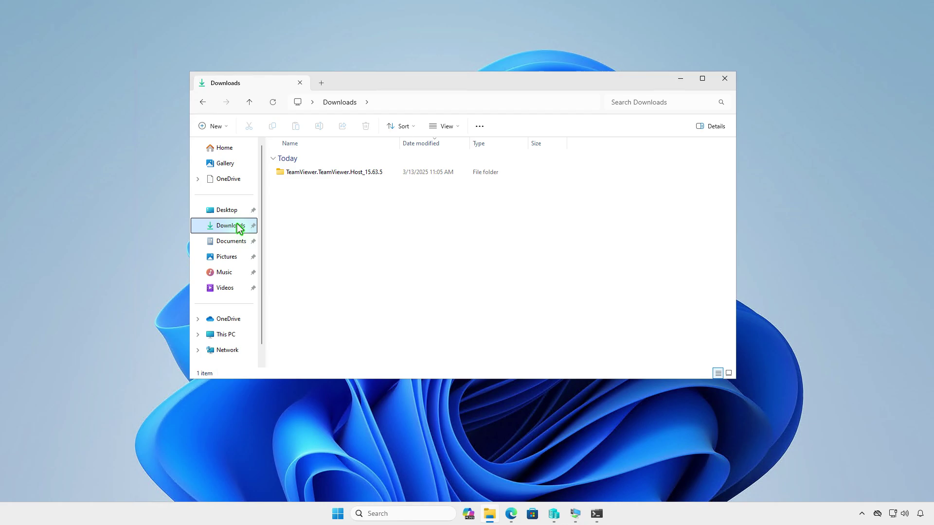
pyautogui.click(394, 173)
pyautogui.doubleClick(394, 174)
pyautogui.click(399, 186)
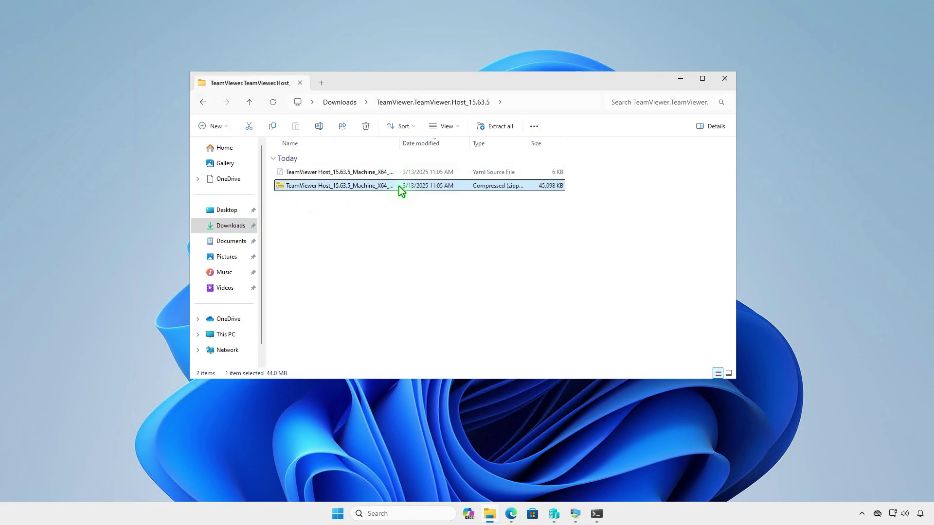
pyautogui.click(495, 126)
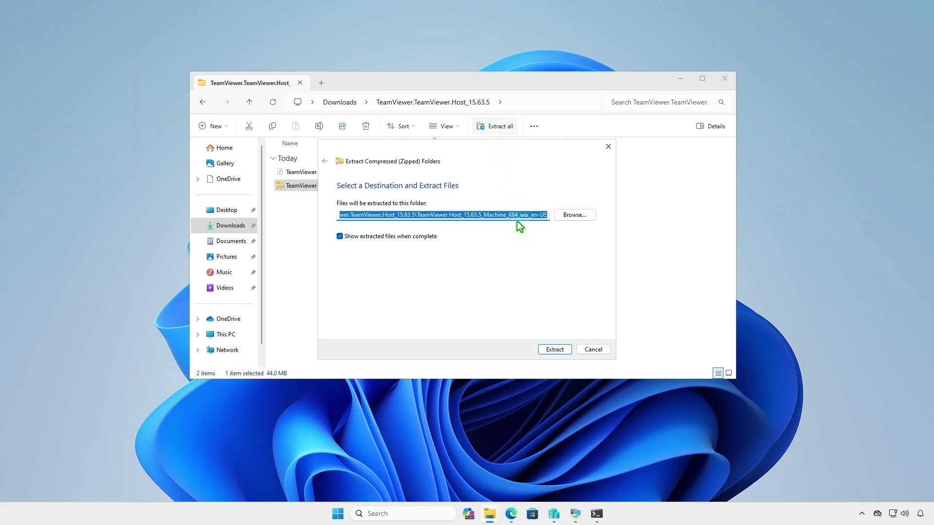
pyautogui.click(564, 349)
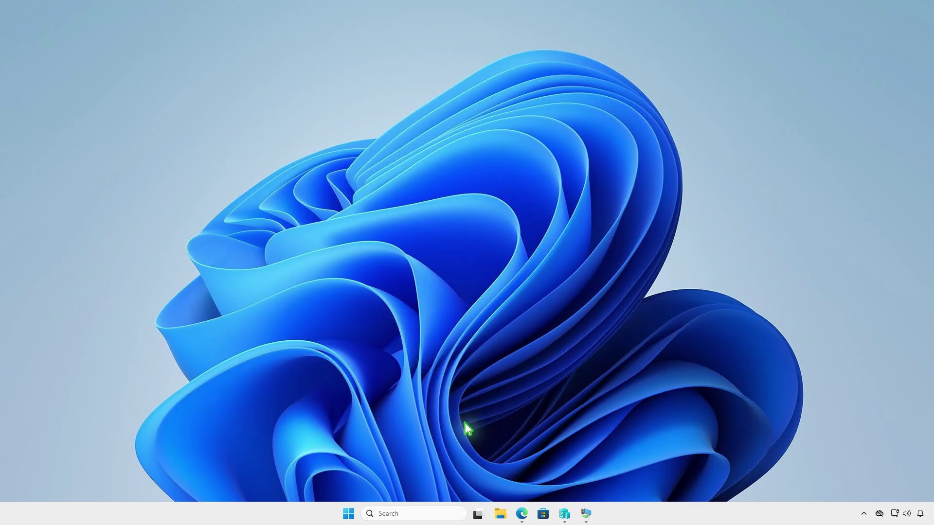
# Create a folder named Intune on the DATA (D:) drive and open it.
pyautogui.press('super+e')
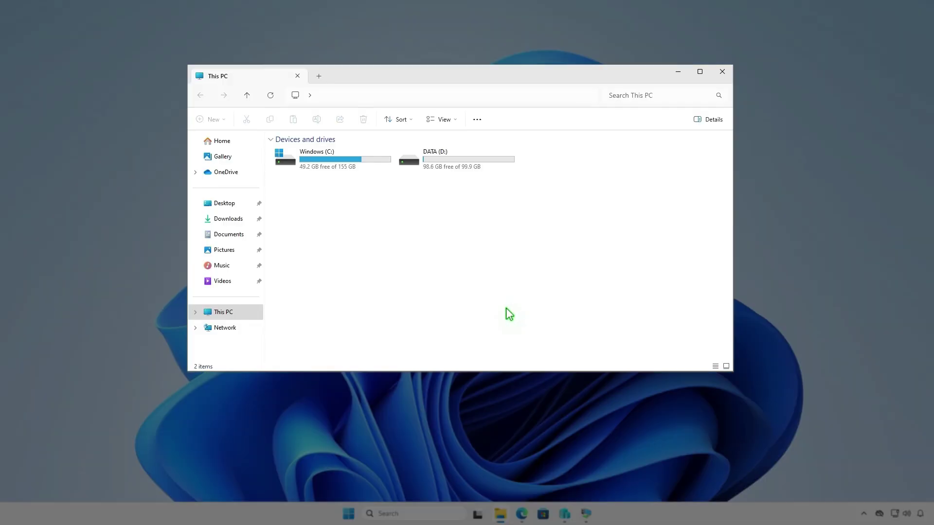
pyautogui.doubleClick(486, 161)
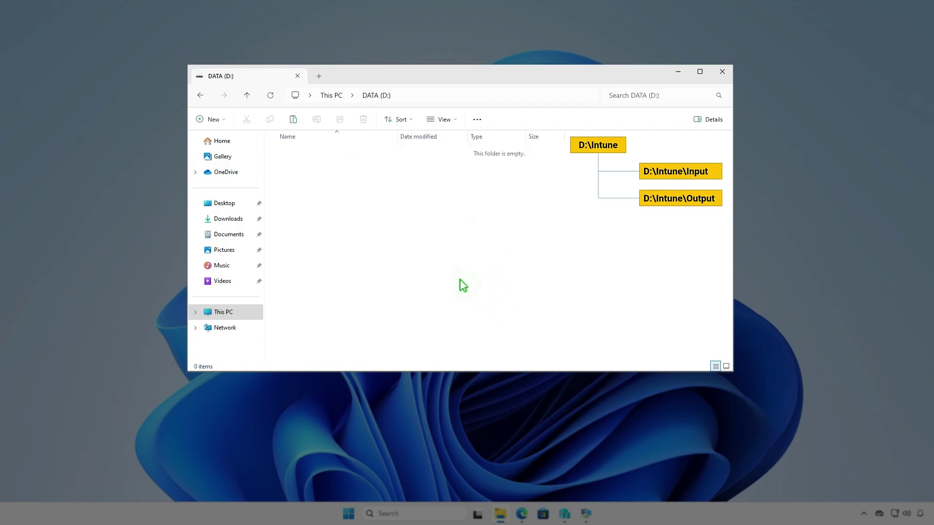
pyautogui.click(214, 120)
pyautogui.click(239, 141)
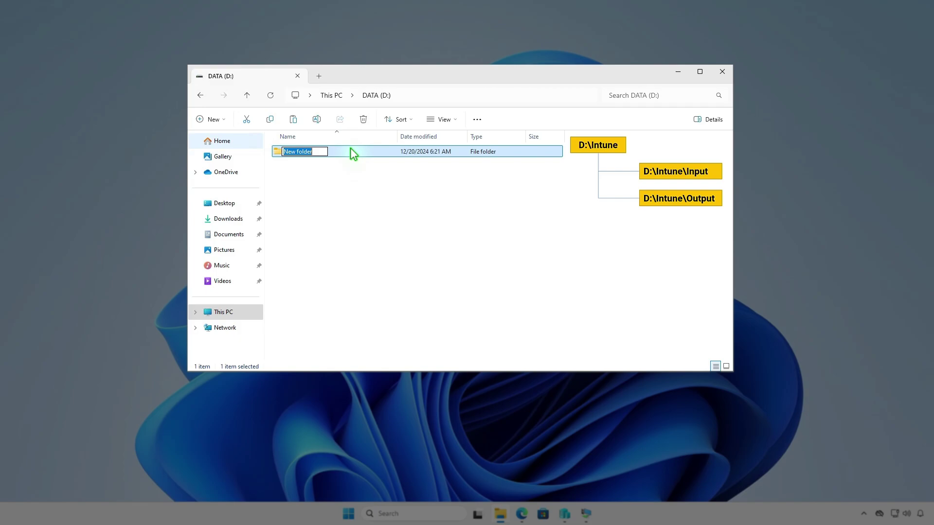
pyautogui.write('Intune')
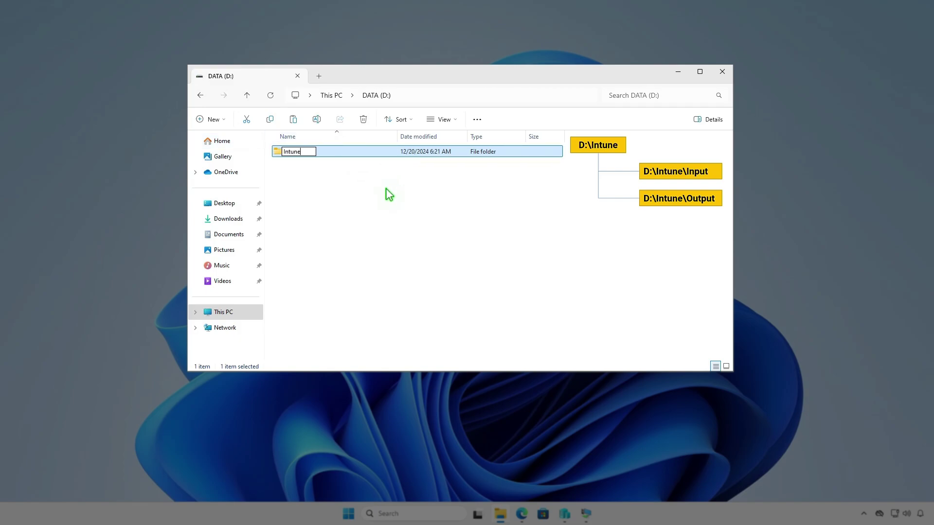
pyautogui.press('Return')
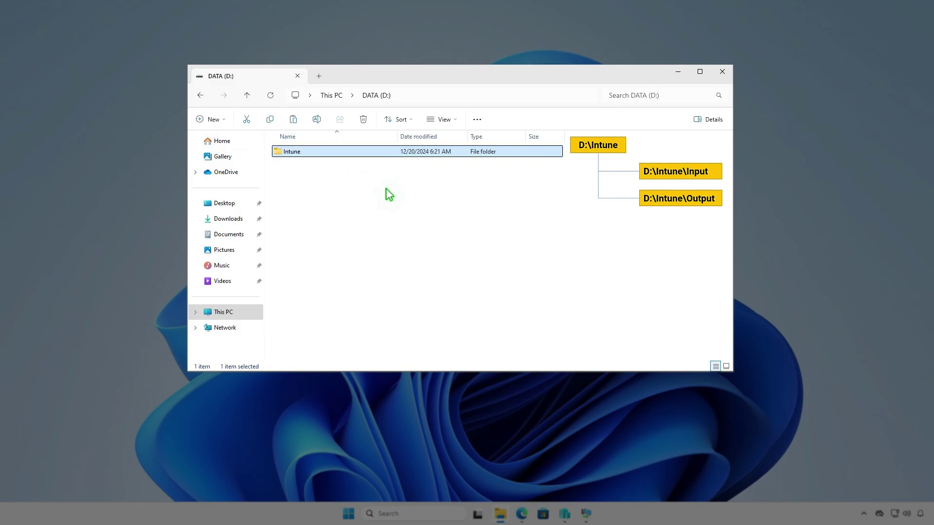
pyautogui.press('Return')
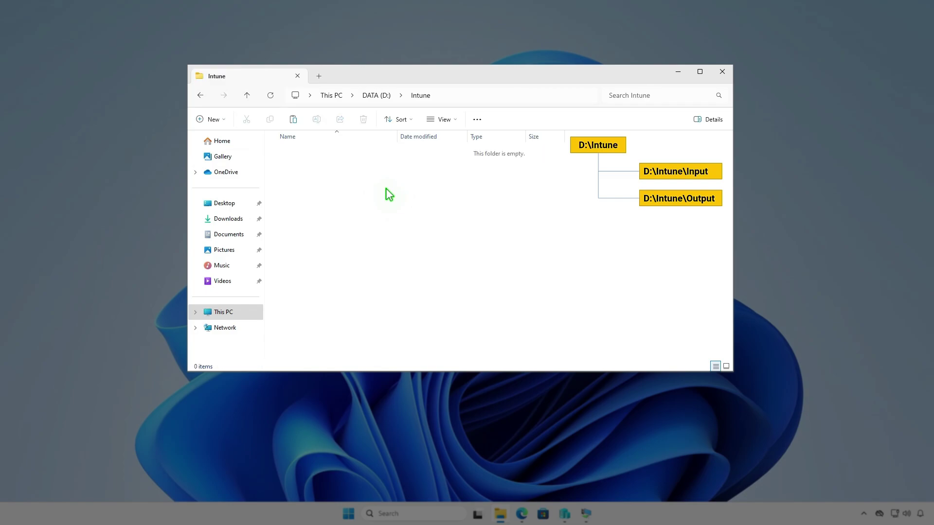
# Add two subfolders, Input and Output, inside D:\Intune.
pyautogui.rightClick(386, 189)
pyautogui.moveTo(414, 287)
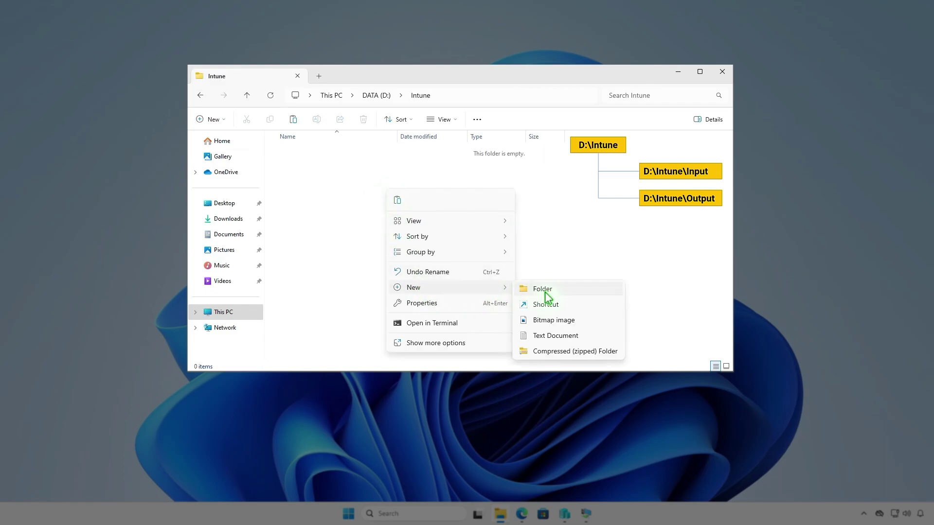
pyautogui.click(544, 287)
pyautogui.write('Input')
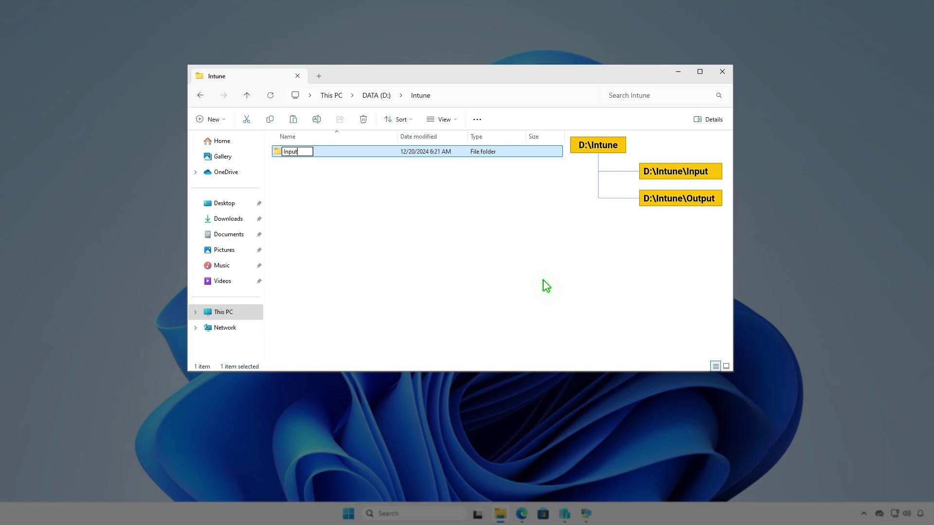
pyautogui.press('Return')
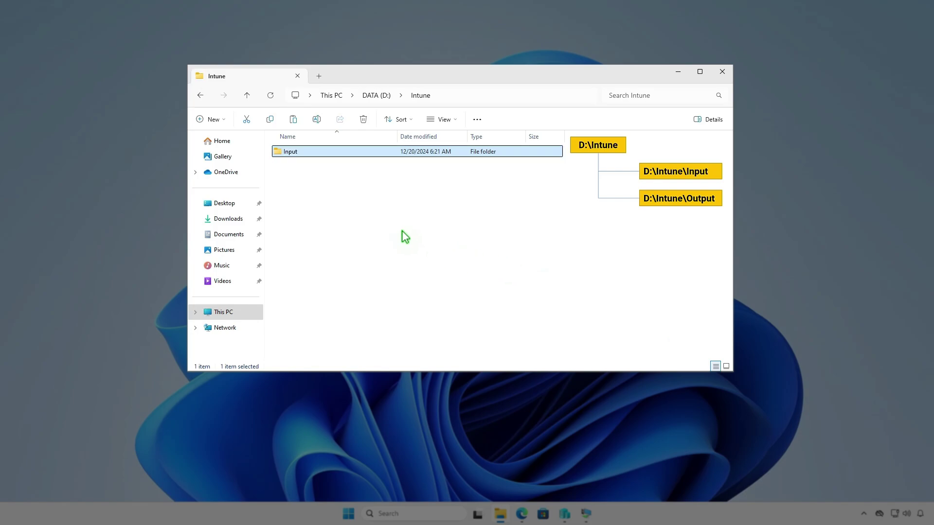
pyautogui.rightClick(402, 232)
pyautogui.moveTo(501, 332)
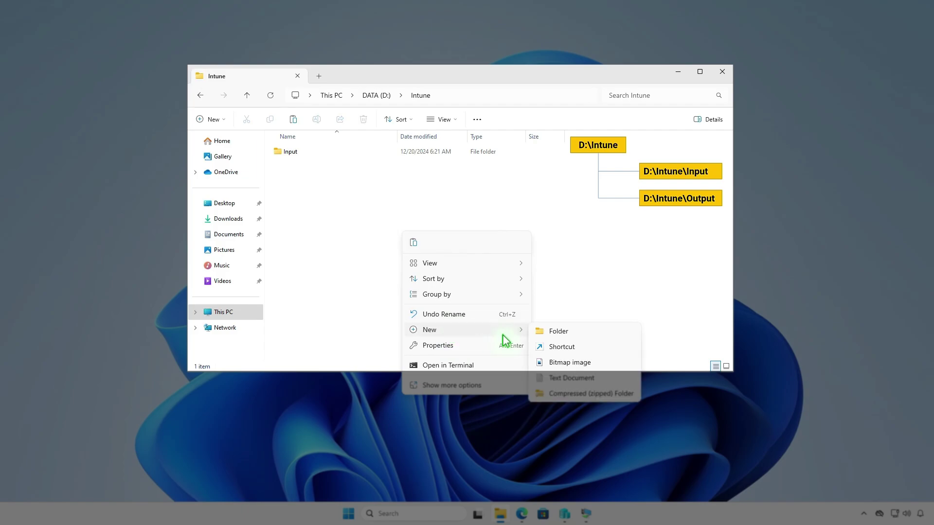
pyautogui.click(560, 334)
pyautogui.write('Ou')
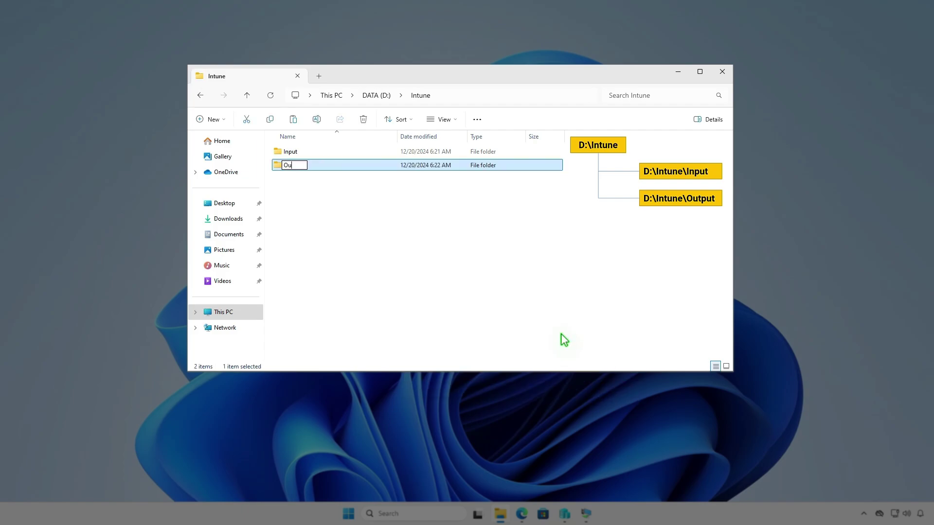
pyautogui.write('tput')
pyautogui.press('Return')
pyautogui.click(507, 261)
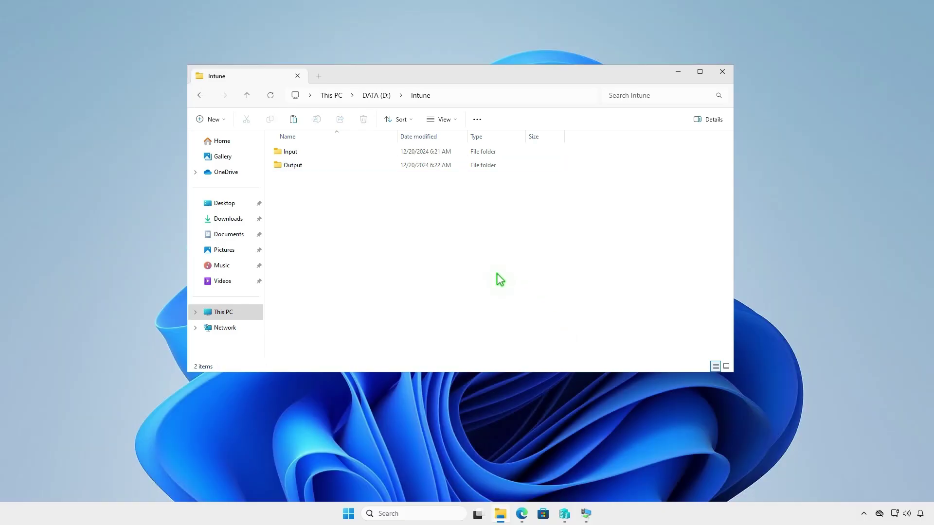
# Download the v1.8.6 release source code zip of the Win32 Content Prep Tool from GitHub.
pyautogui.click(521, 513)
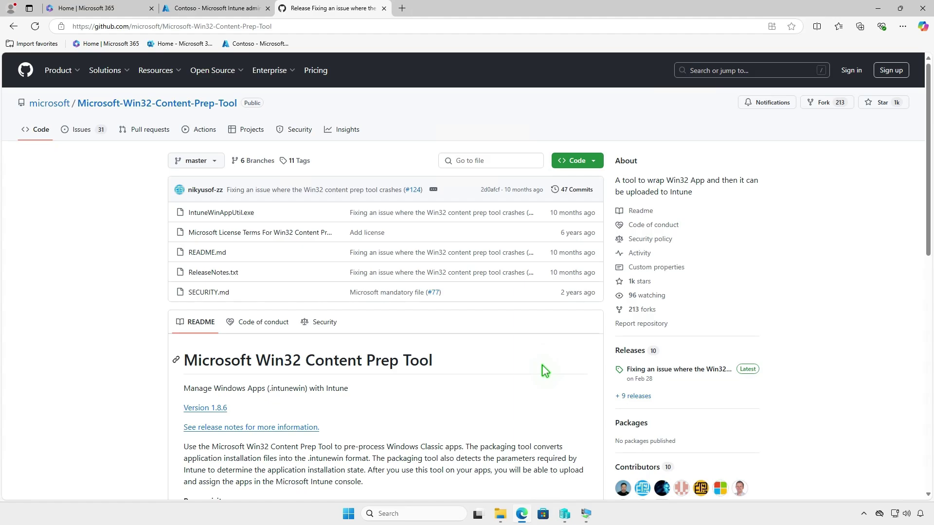
pyautogui.click(702, 369)
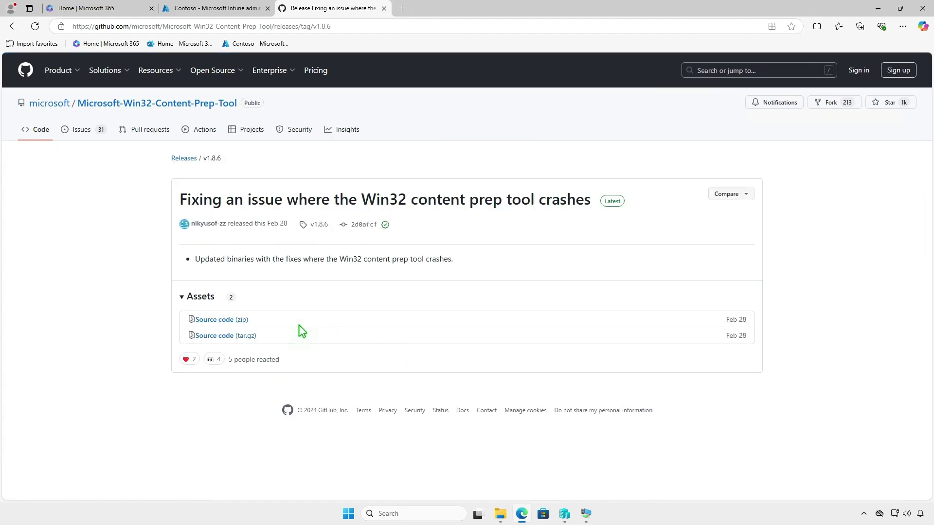
pyautogui.click(243, 320)
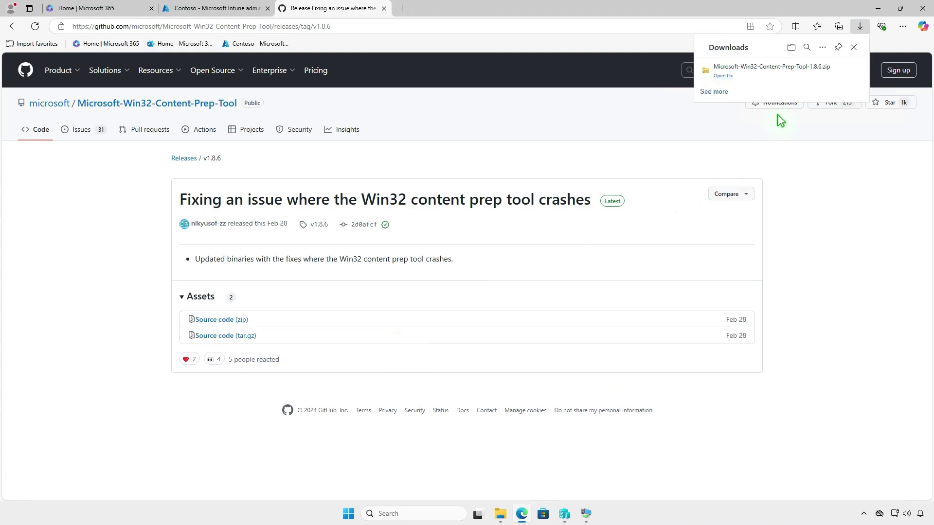
# Extract the Content Prep Tool zip and open the Microsoft-Win32-Content-Prep-Tool-1.8.6 folder.
pyautogui.click(825, 69)
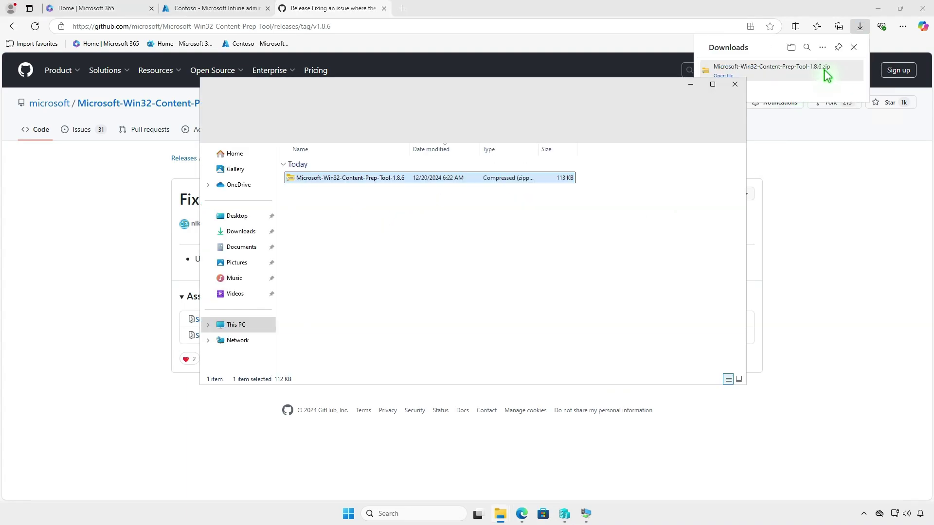
pyautogui.click(878, 8)
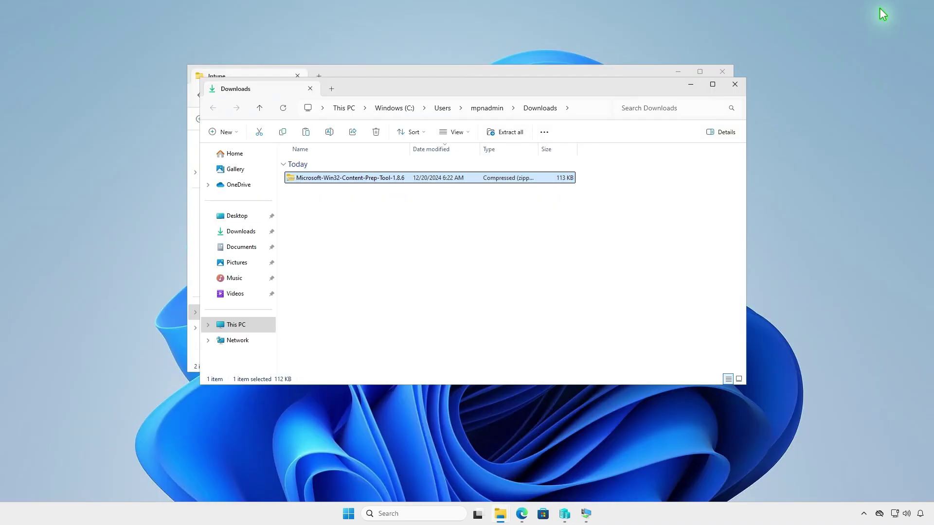
pyautogui.click(510, 133)
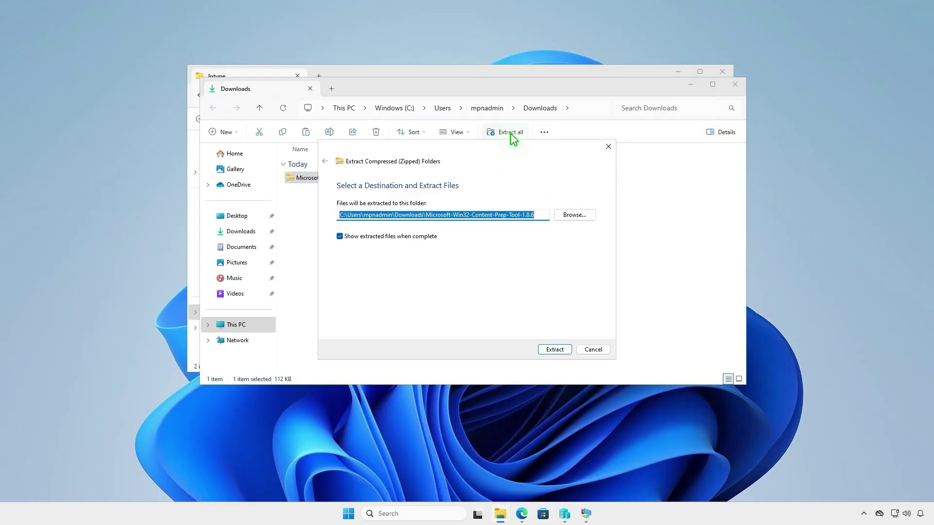
pyautogui.click(547, 350)
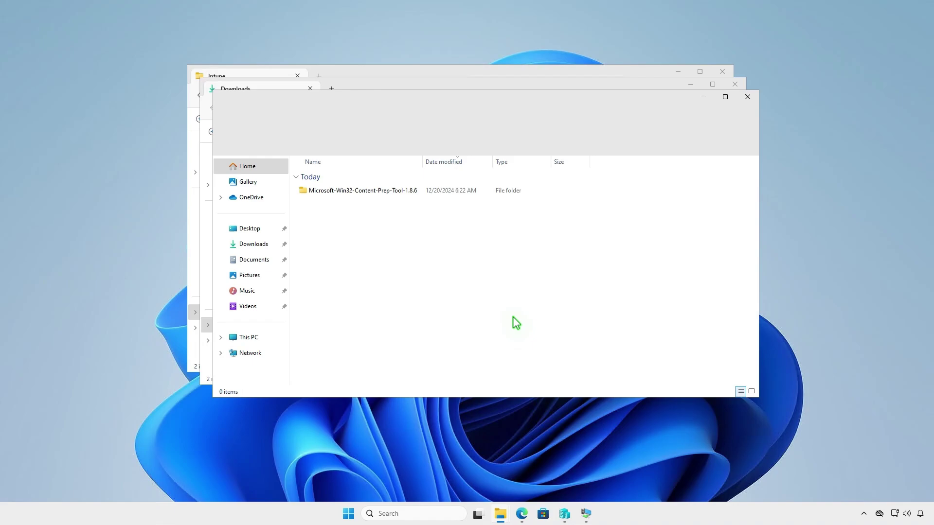
pyautogui.doubleClick(416, 191)
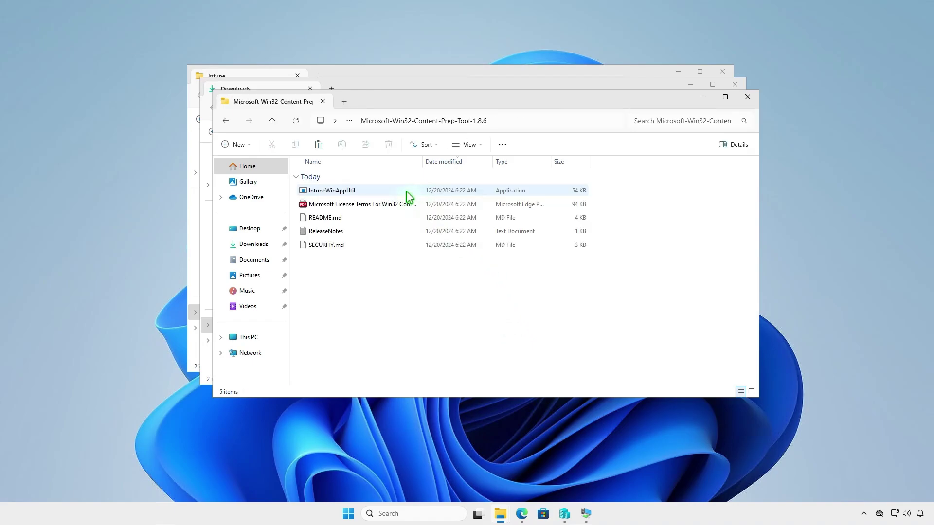
# Copy IntuneWinAppUtil and paste it into the D:\Intune folder.
pyautogui.click(374, 189)
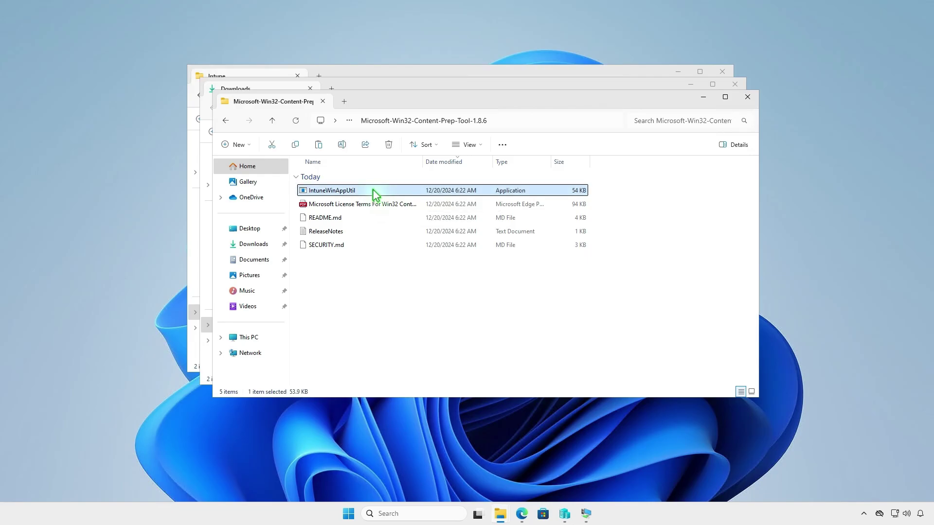
pyautogui.rightClick(372, 194)
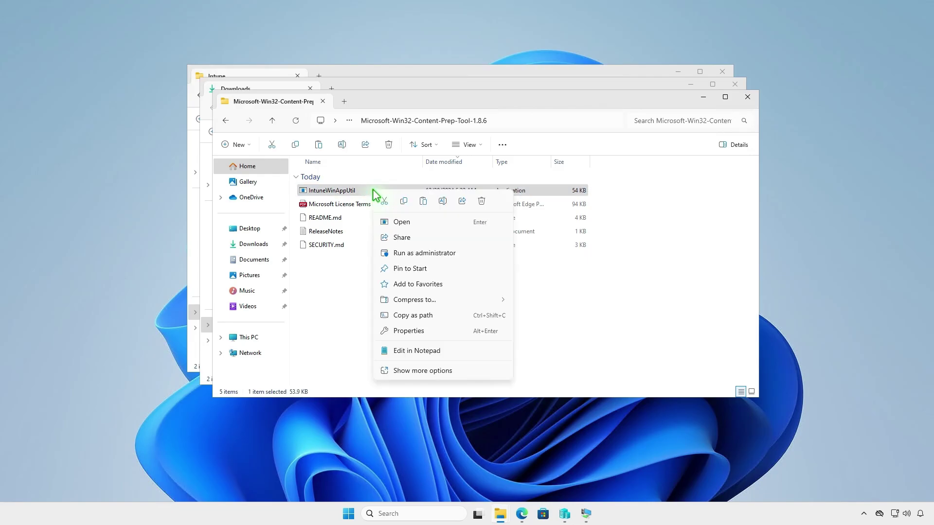
pyautogui.click(403, 201)
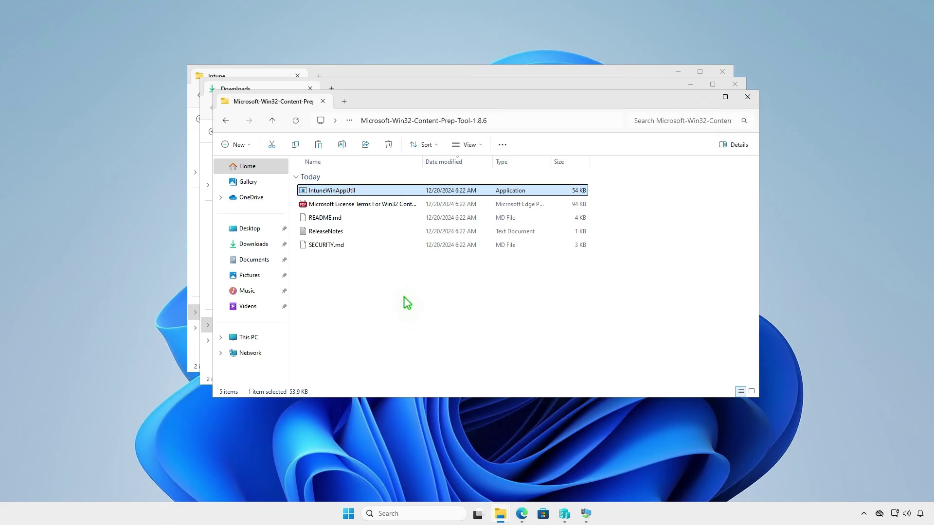
pyautogui.click(746, 96)
pyautogui.click(735, 88)
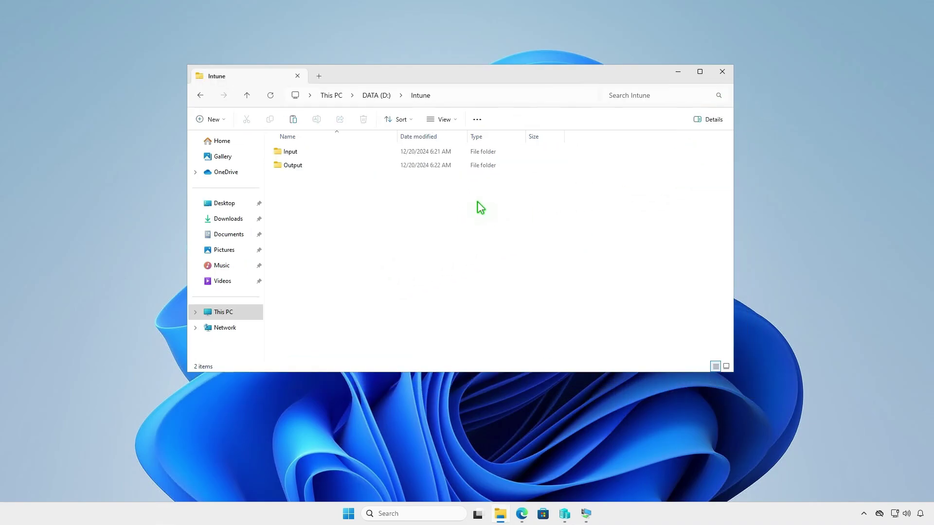
pyautogui.rightClick(334, 209)
pyautogui.click(345, 222)
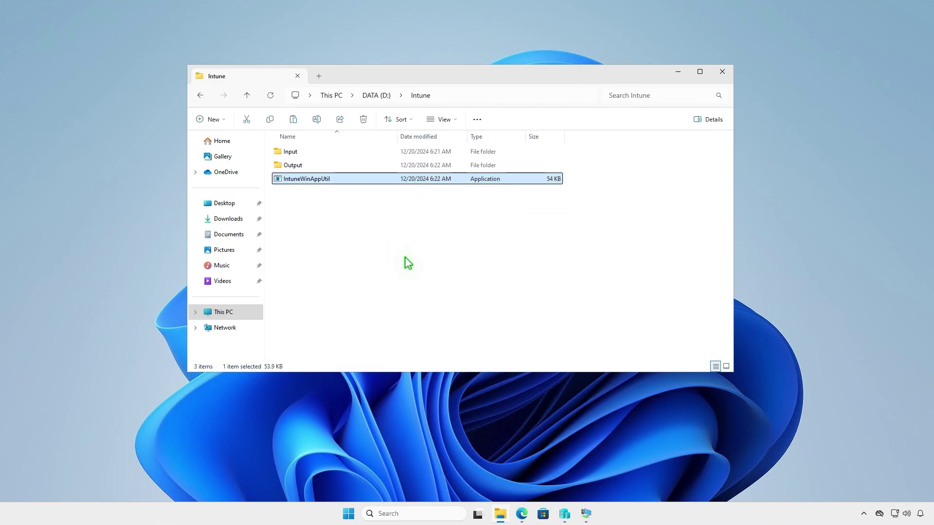
pyautogui.click(405, 258)
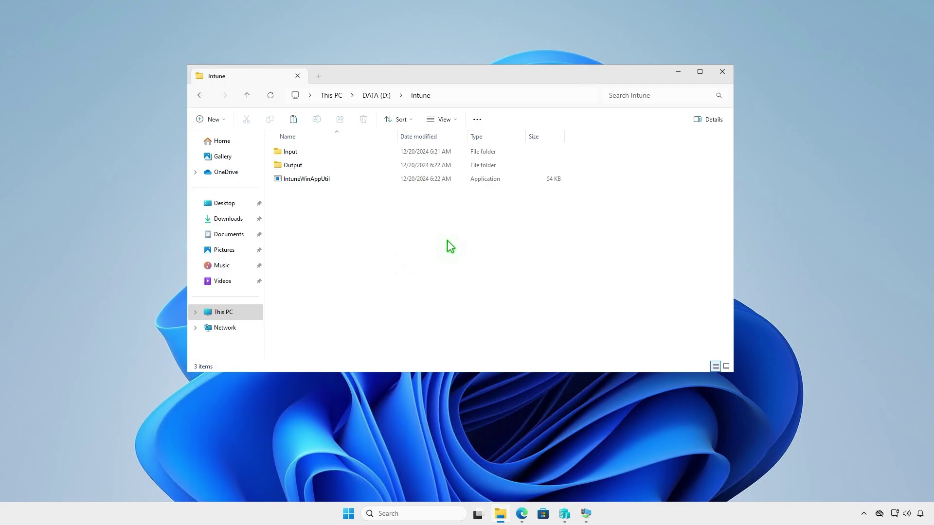
# Rename the TeamViewer Host 'update' installer to setup.
pyautogui.click(677, 73)
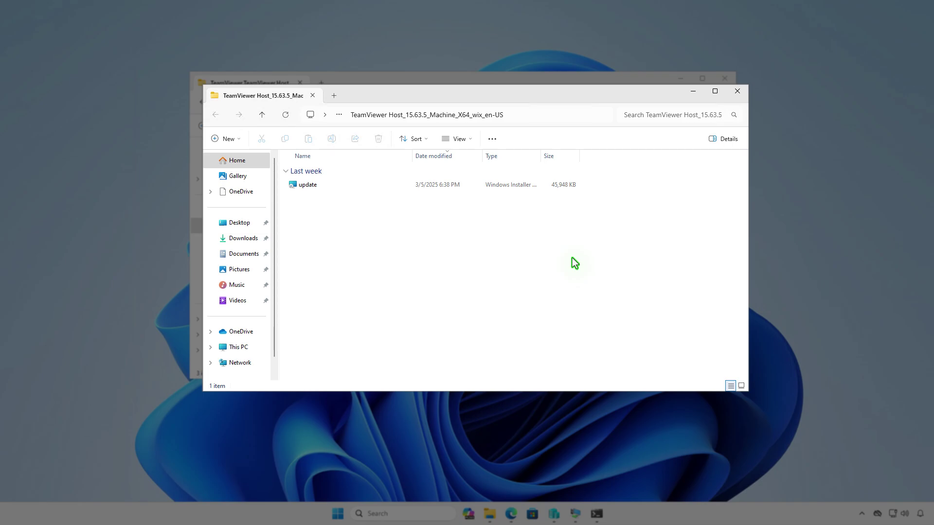
pyautogui.click(378, 187)
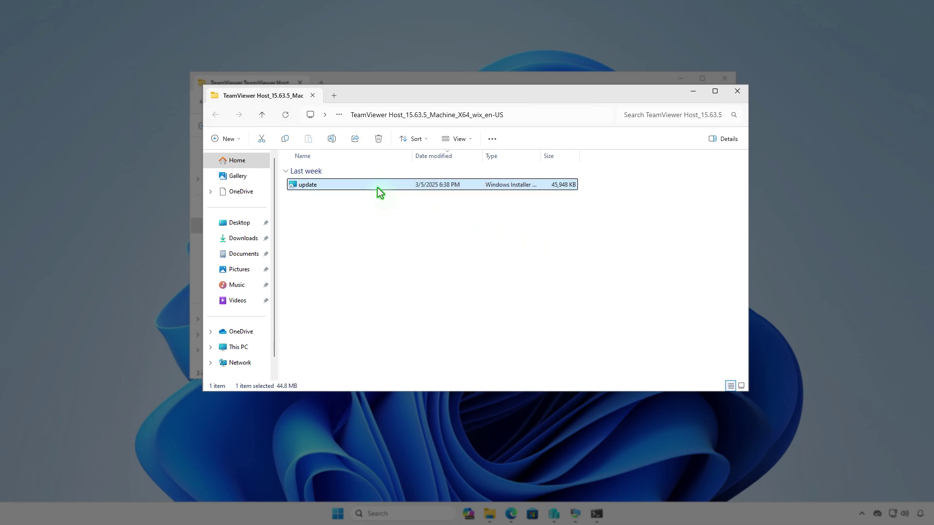
pyautogui.press('F2')
pyautogui.write('setup')
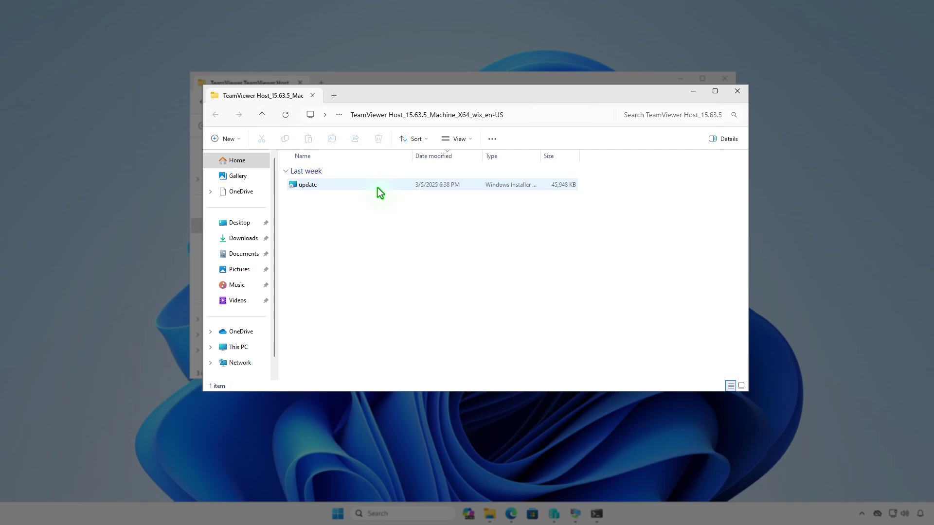
pyautogui.click(375, 212)
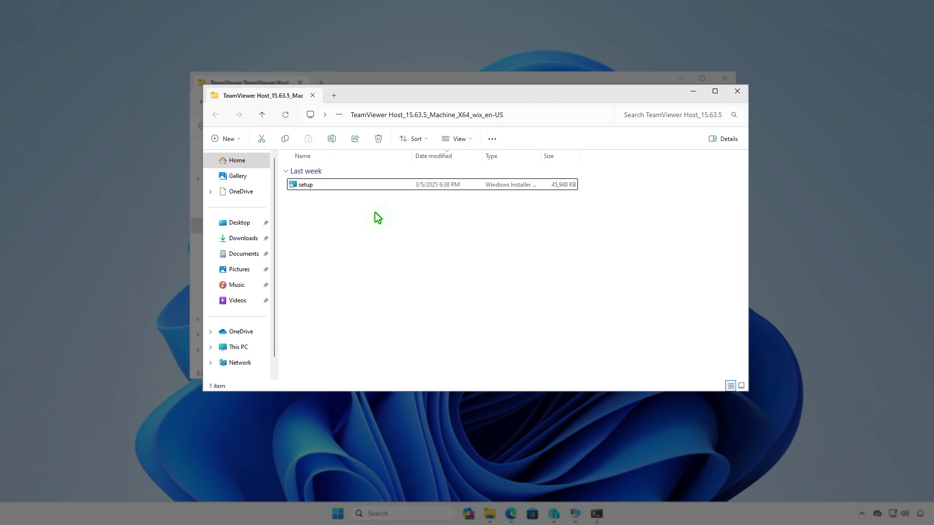
# Copy the setup installer into D:\Intune\Input, then minimize File Explorer.
pyautogui.click(353, 187)
pyautogui.rightClick(351, 183)
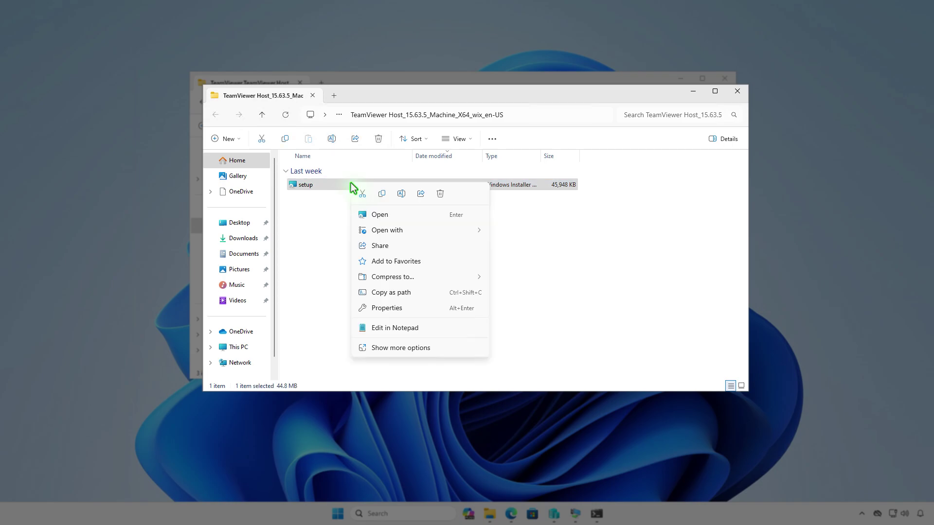
pyautogui.click(381, 197)
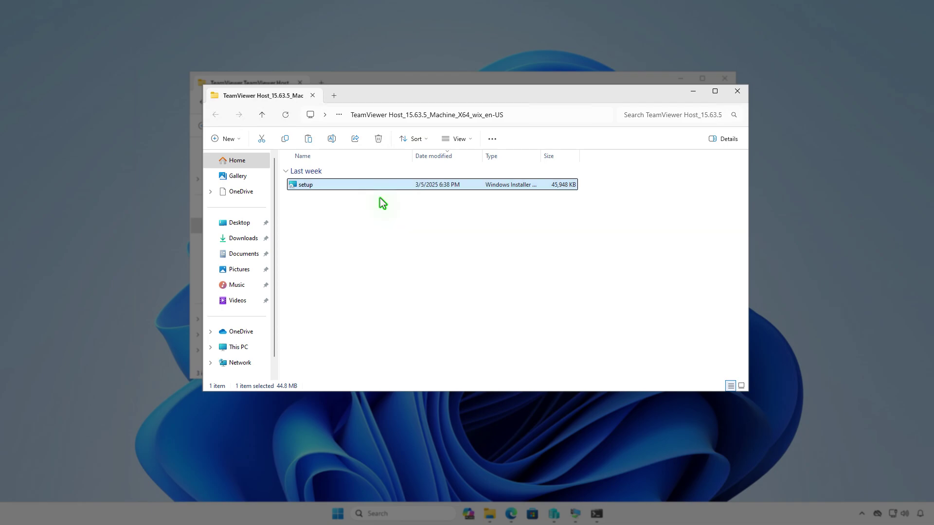
pyautogui.click(252, 347)
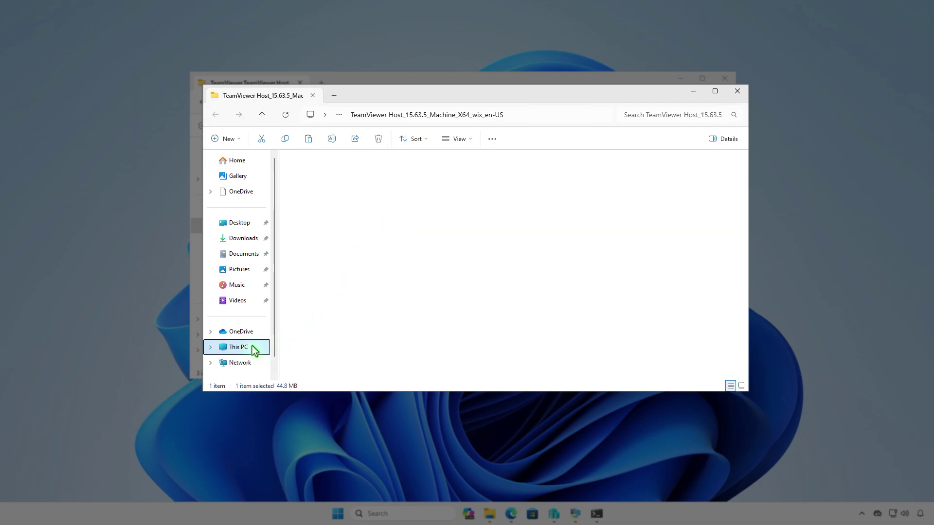
pyautogui.doubleClick(475, 183)
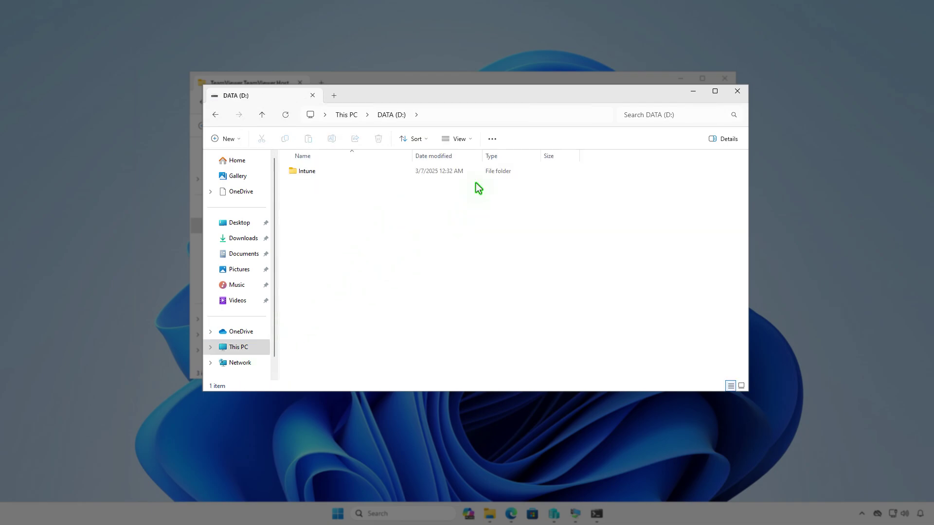
pyautogui.doubleClick(388, 172)
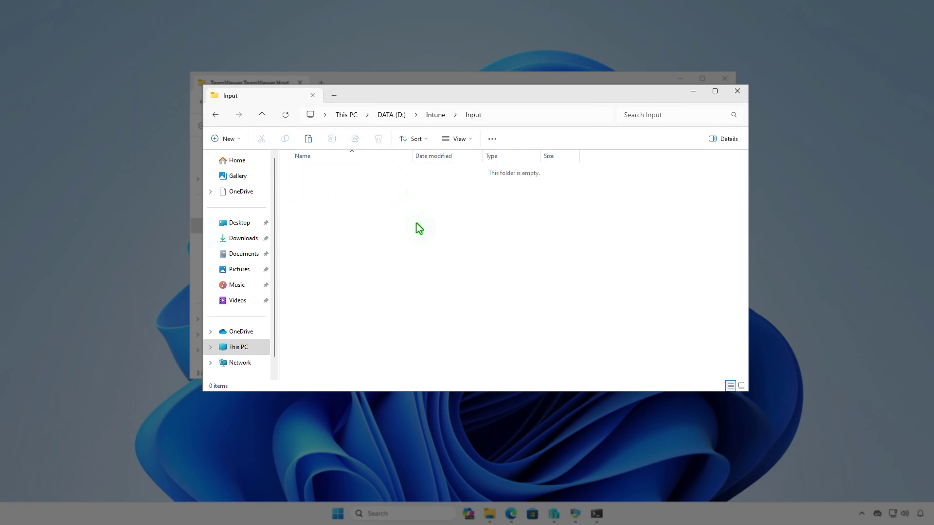
pyautogui.rightClick(426, 239)
pyautogui.click(440, 257)
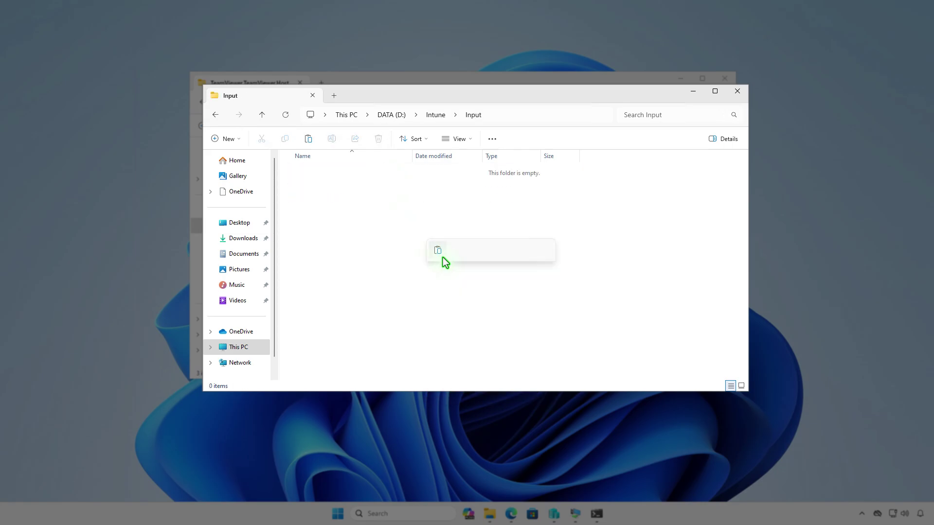
pyautogui.click(489, 281)
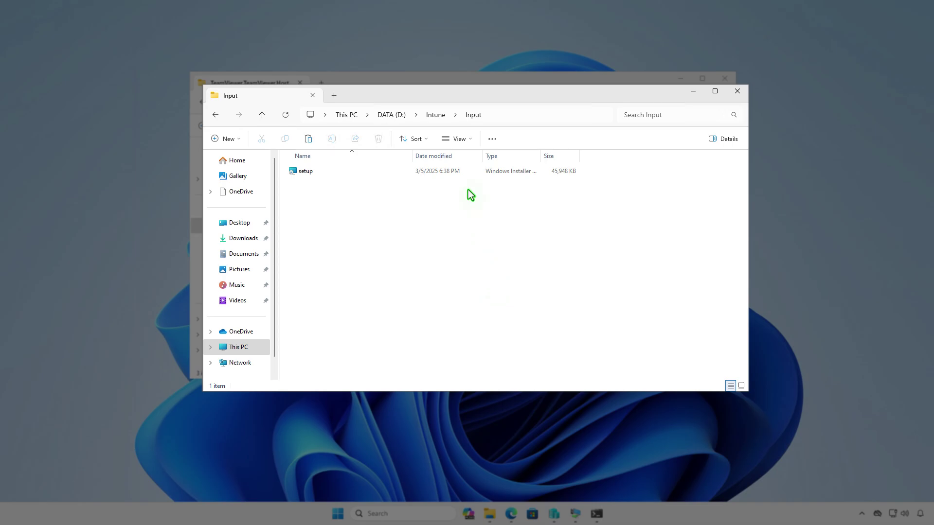
pyautogui.click(427, 115)
pyautogui.click(521, 262)
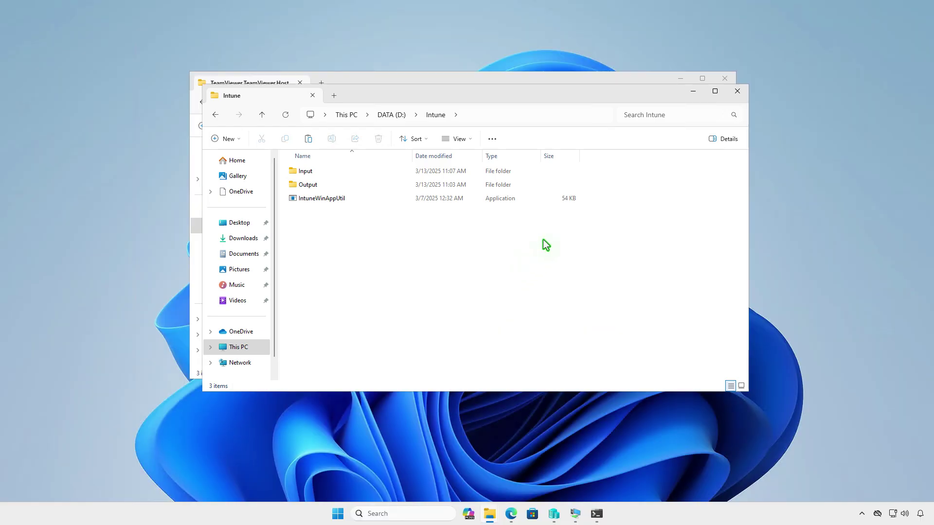
pyautogui.click(693, 92)
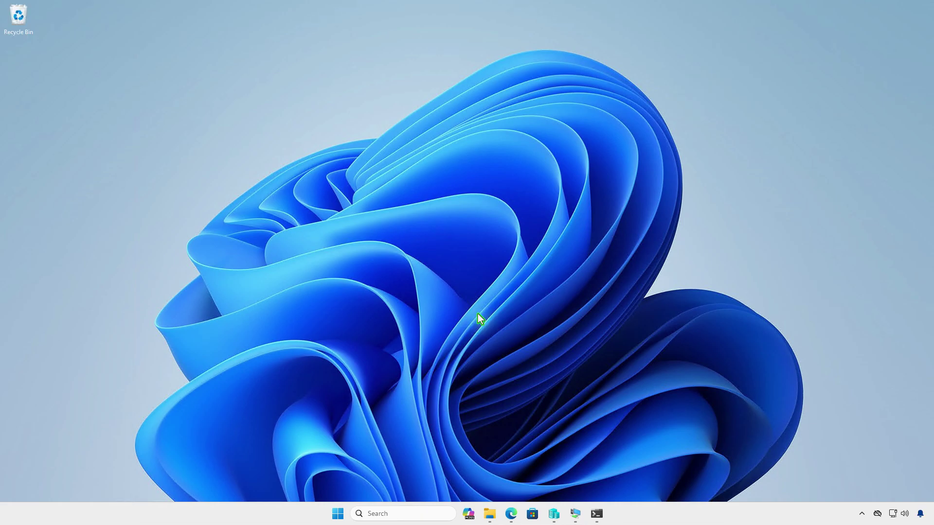
# In an administrator PowerShell, change to D:\Intune and launch IntuneWinAppUtil.exe.
pyautogui.rightClick(341, 513)
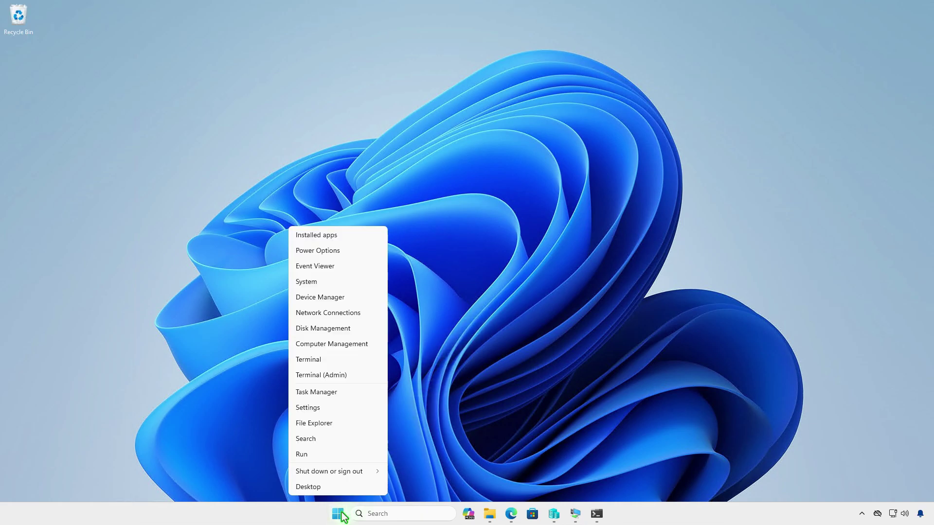
pyautogui.click(361, 379)
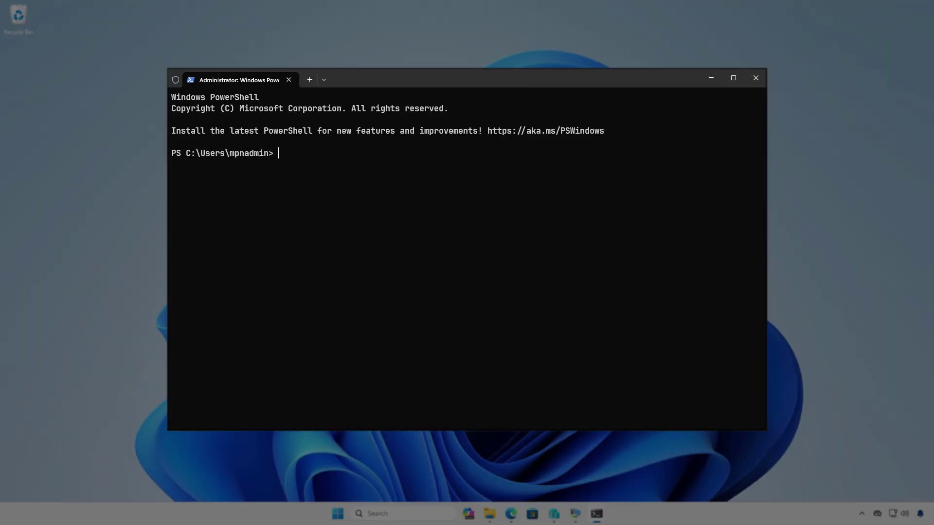
pyautogui.write('cd D:\\')
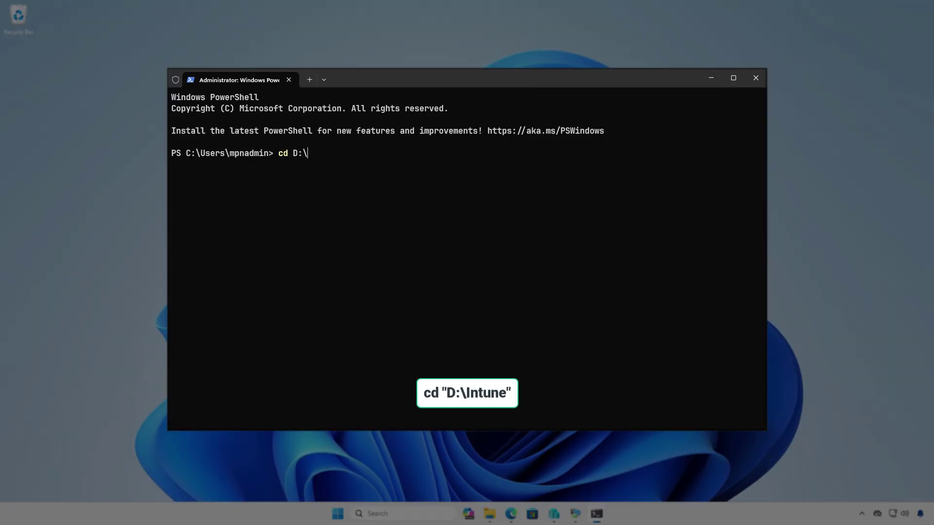
pyautogui.write('In')
pyautogui.press('Tab')
pyautogui.press('Return')
pyautogui.press('Return')
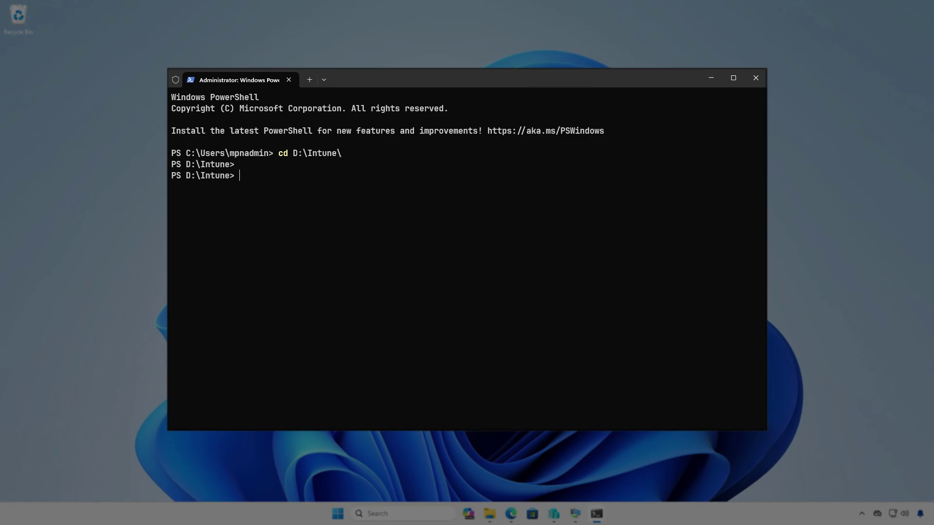
pyautogui.write('.\\In')
pyautogui.press('Tab')
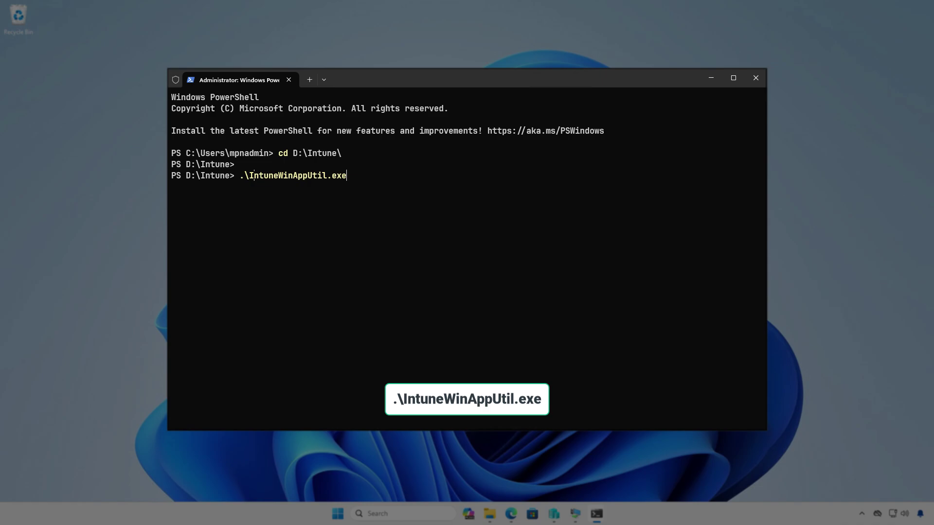
pyautogui.press('Return')
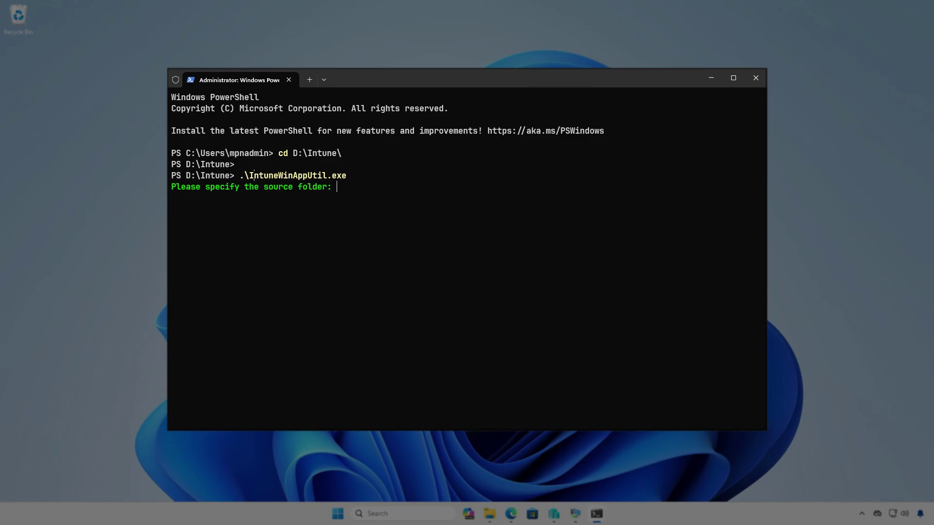
# Package setup.msi from D:\Intune\Input into D:\Intune\Output, declining a catalog folder.
pyautogui.write('"D:\\')
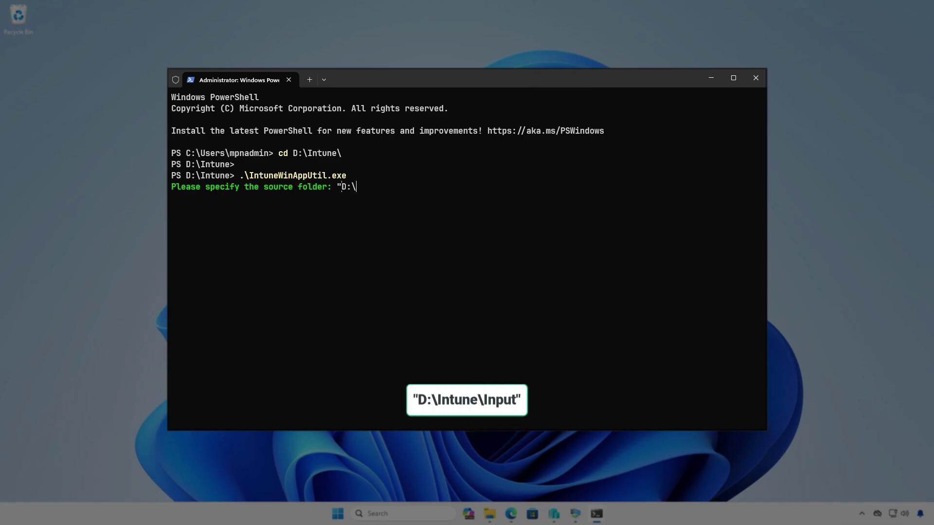
pyautogui.write('Intune')
pyautogui.write('\\Input"')
pyautogui.press('Return')
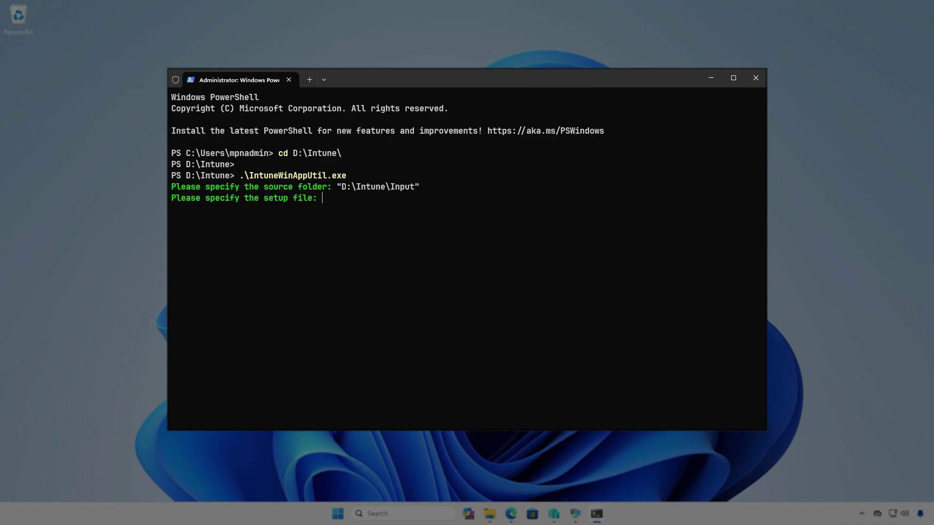
pyautogui.press('Up')
pyautogui.press('BackSpace')
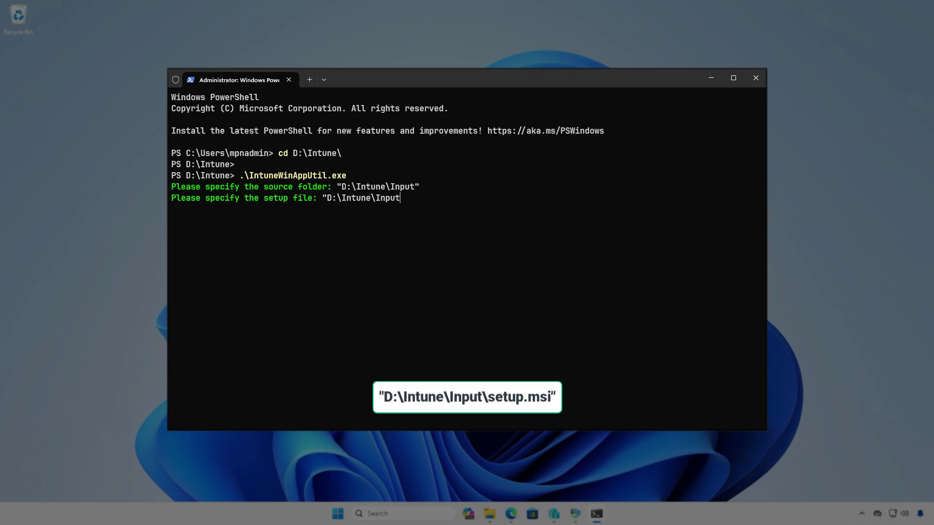
pyautogui.write('\\setup.msi"')
pyautogui.press('Return')
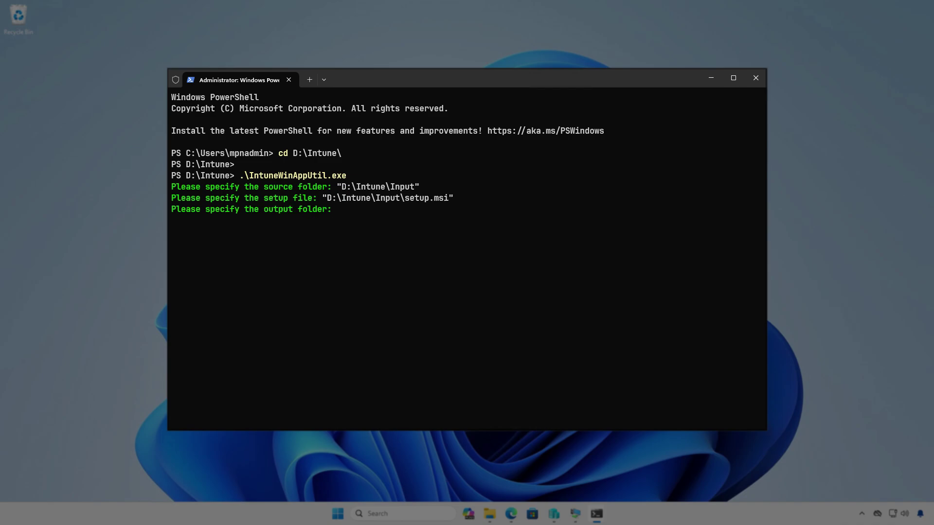
pyautogui.write('"D:\\In')
pyautogui.press('BackSpace')
pyautogui.press('BackSpace')
pyautogui.press('BackSpace')
pyautogui.press('BackSpace')
pyautogui.press('BackSpace')
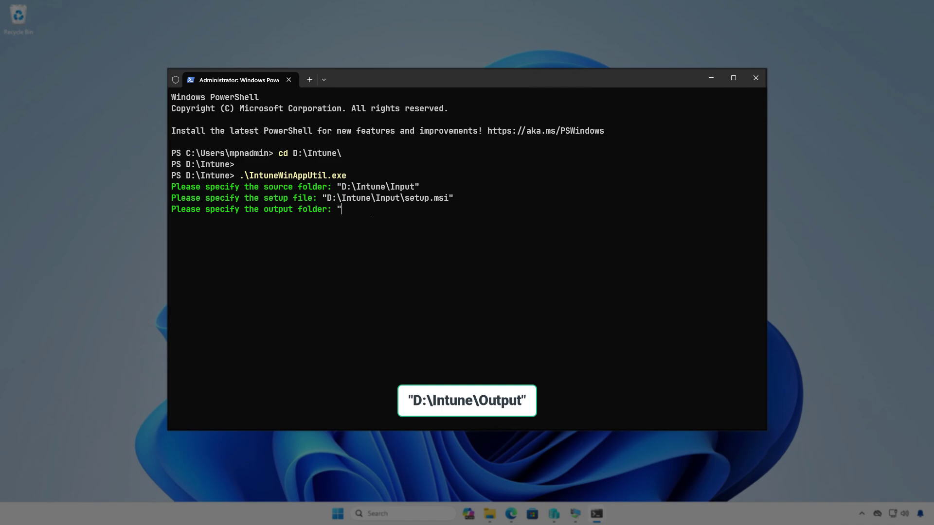
pyautogui.write('D:\\Intune\\Output"')
pyautogui.press('Return')
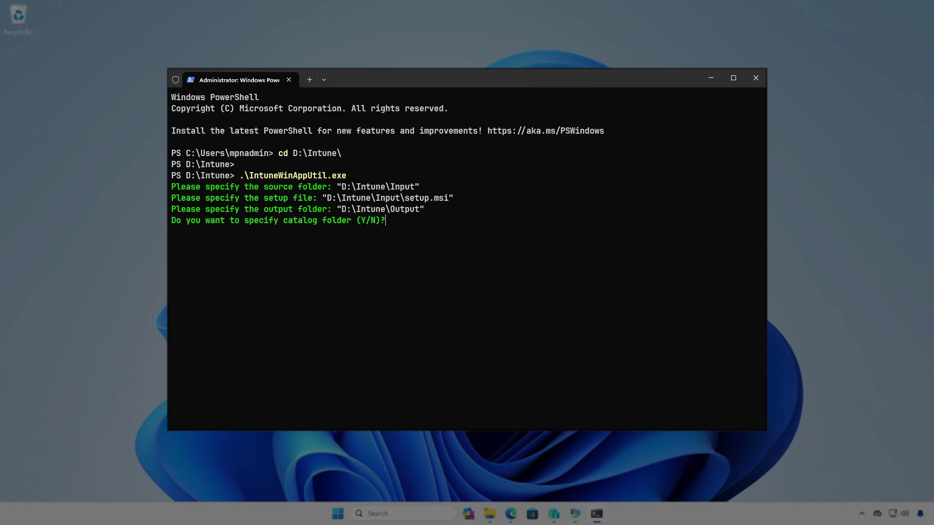
pyautogui.press('n')
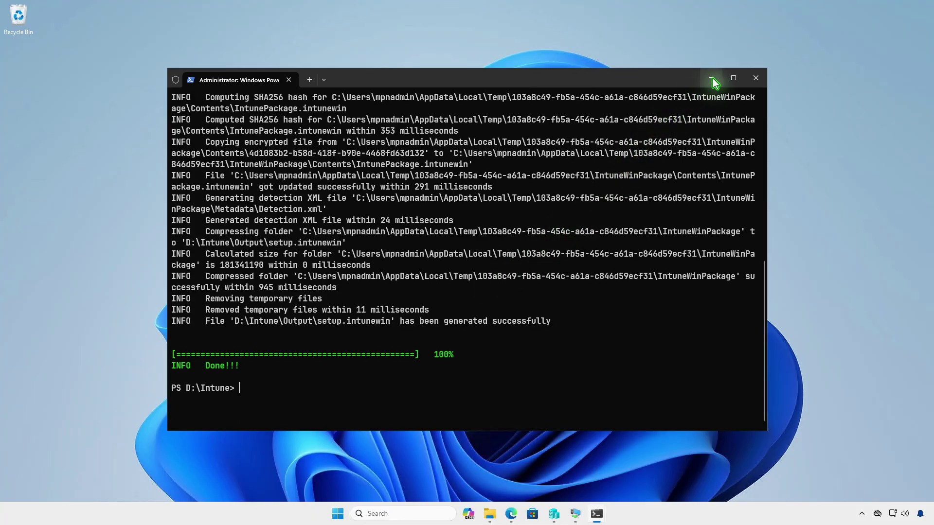
# Check that setup.intunewin (45,138 KB) is in D:\Intune\Output, then minimize Explorer.
pyautogui.click(711, 79)
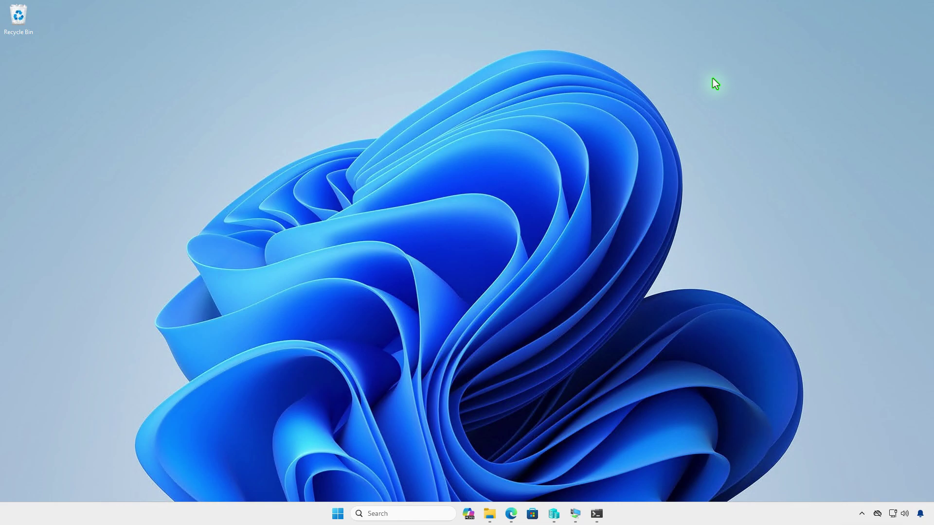
pyautogui.click(489, 514)
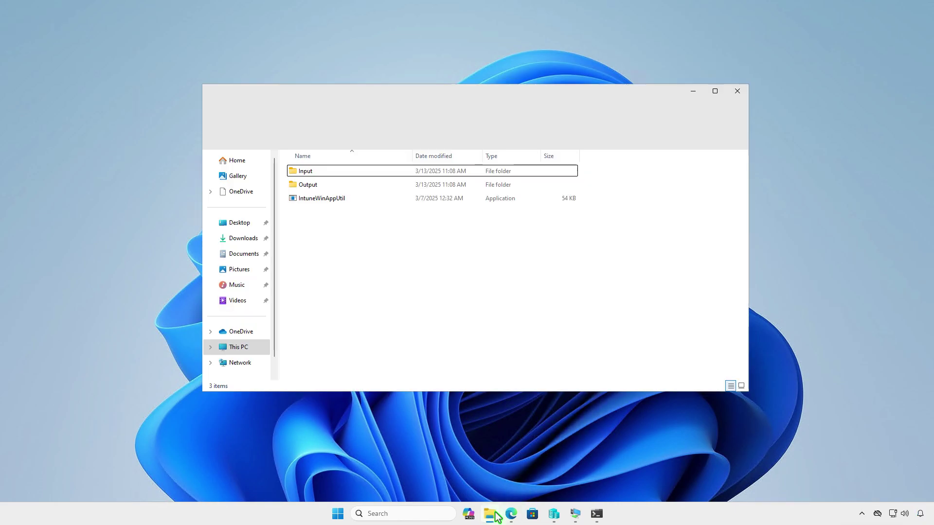
pyautogui.doubleClick(388, 189)
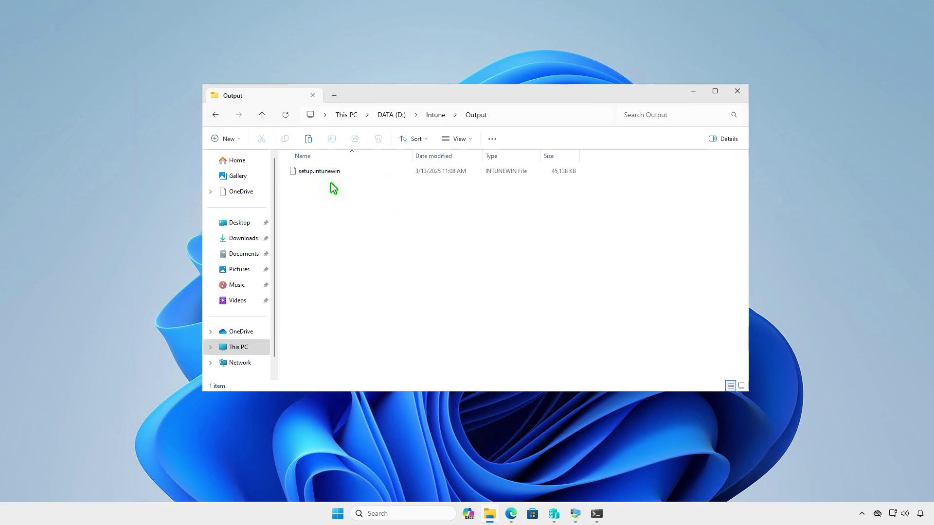
pyautogui.click(692, 91)
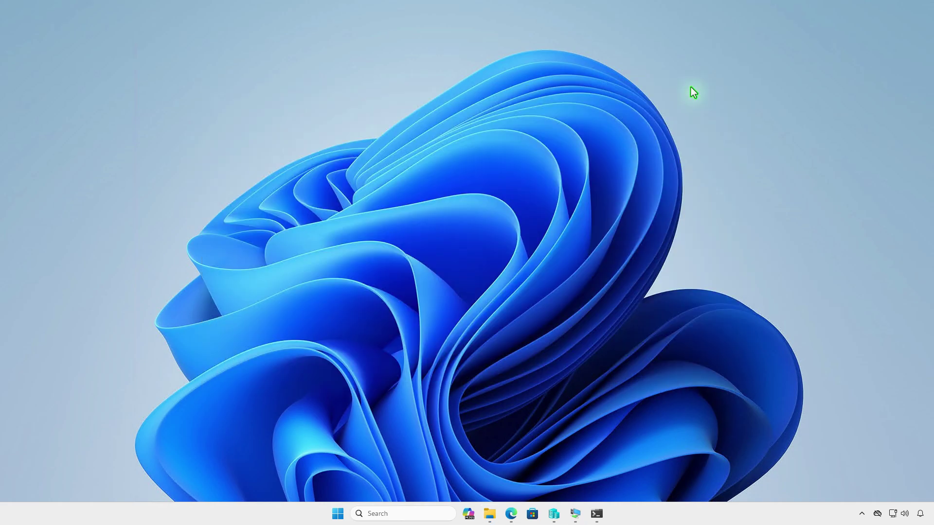
# Under Apps > Windows, add a new app of type Windows app (Win32).
pyautogui.click(510, 513)
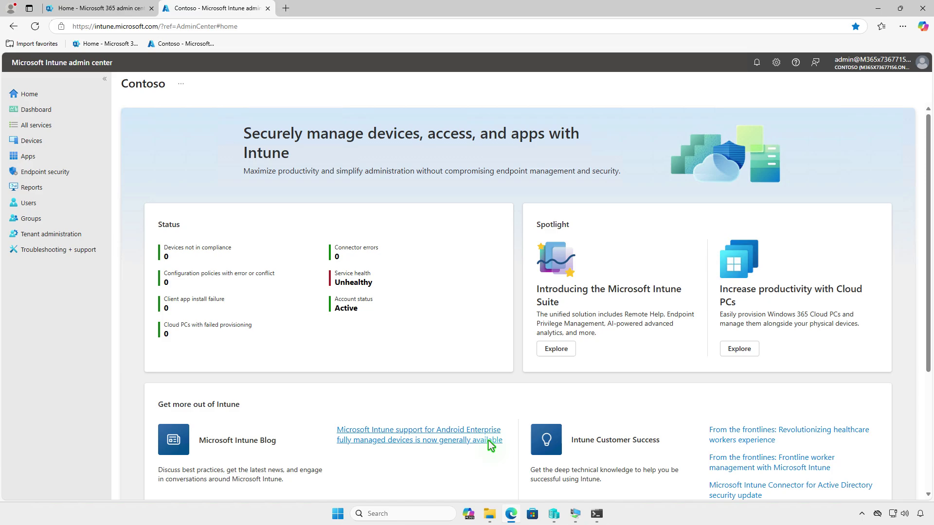
pyautogui.click(54, 159)
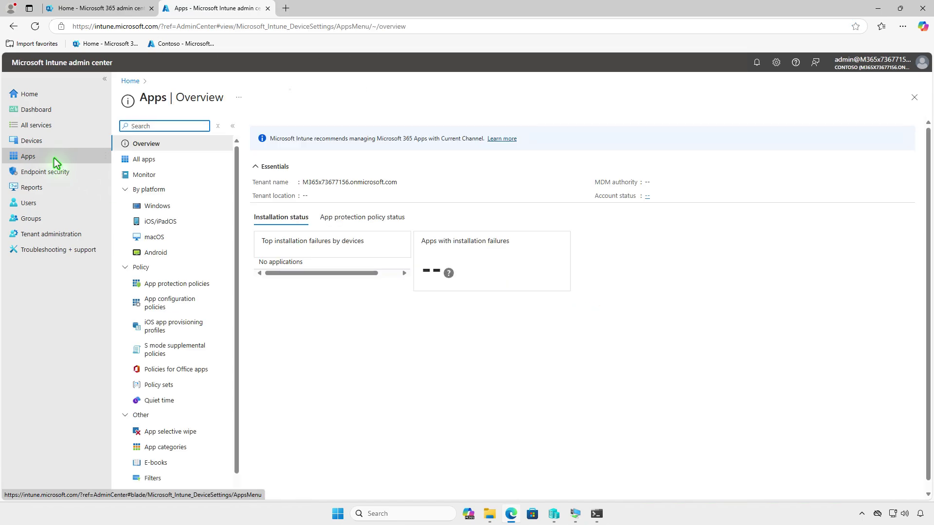
pyautogui.click(182, 206)
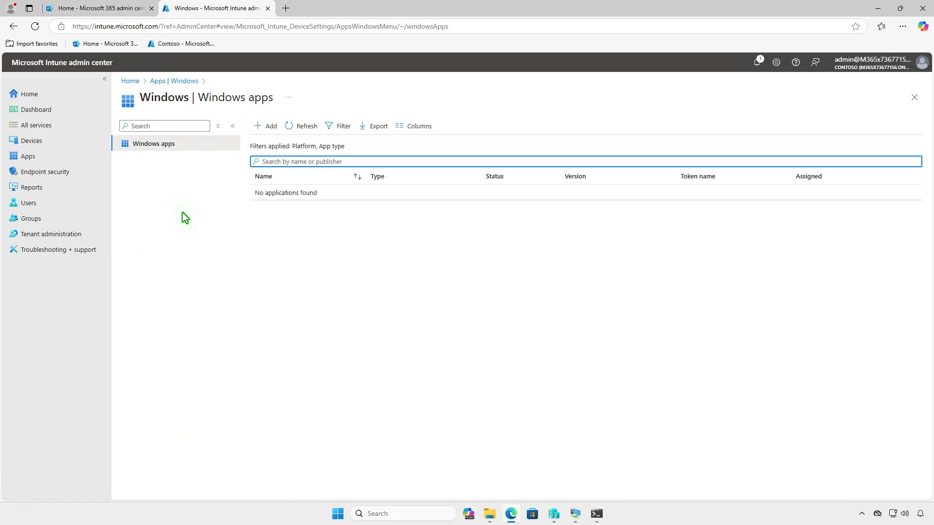
pyautogui.click(267, 130)
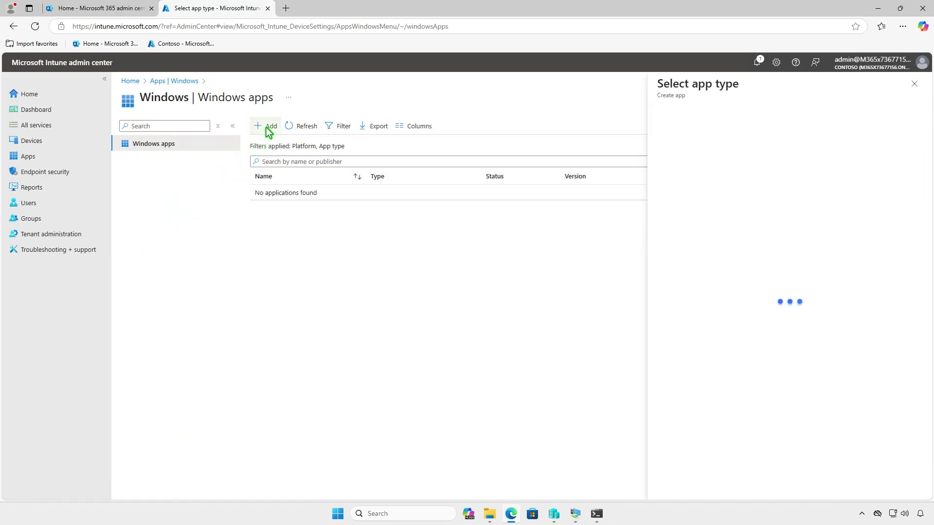
pyautogui.click(747, 129)
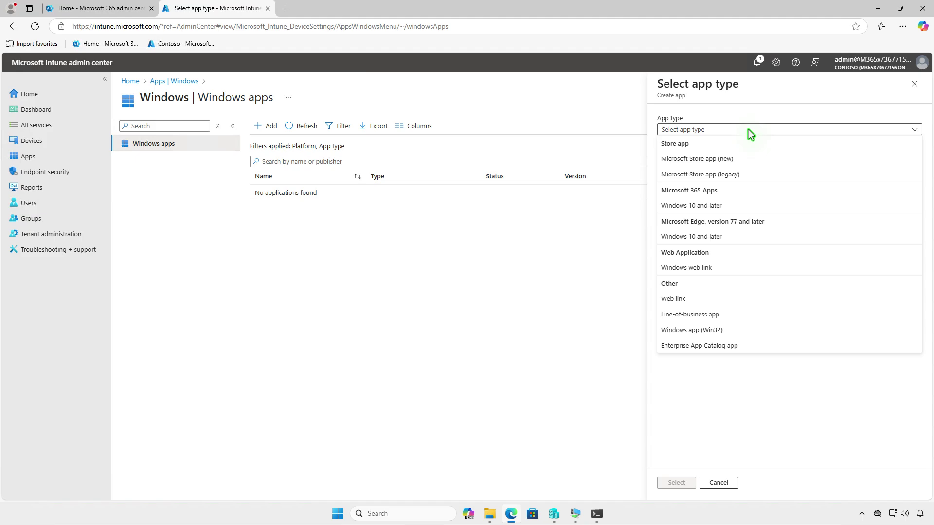
pyautogui.click(768, 331)
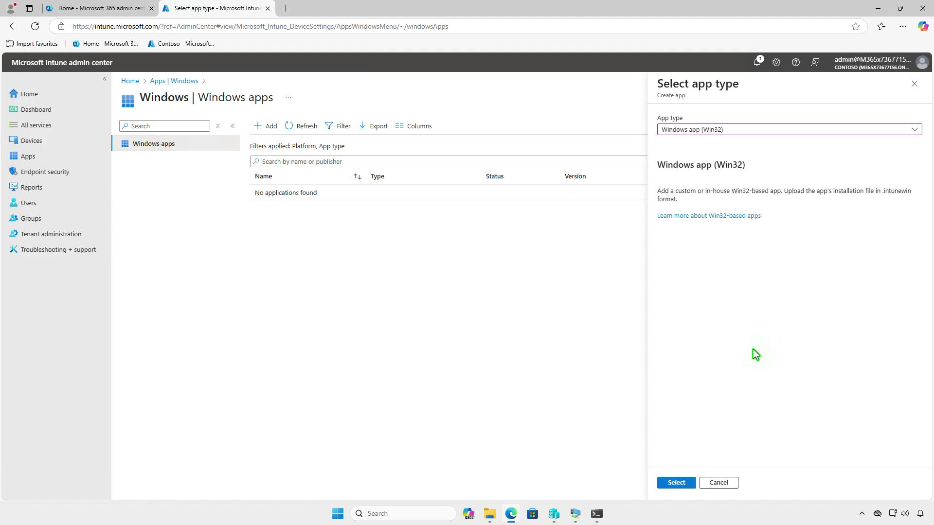
pyautogui.click(690, 482)
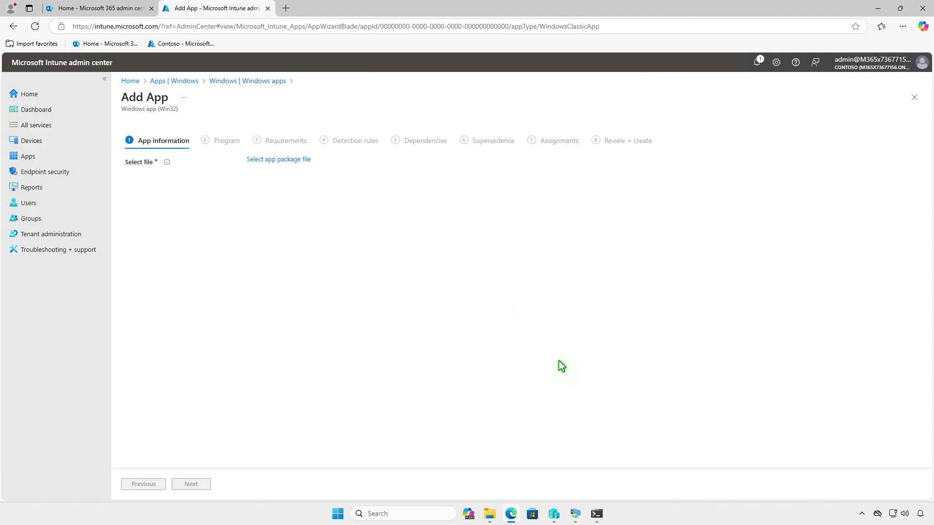
# Select D:\Intune\Output\setup.intunewin as the app package file.
pyautogui.click(275, 159)
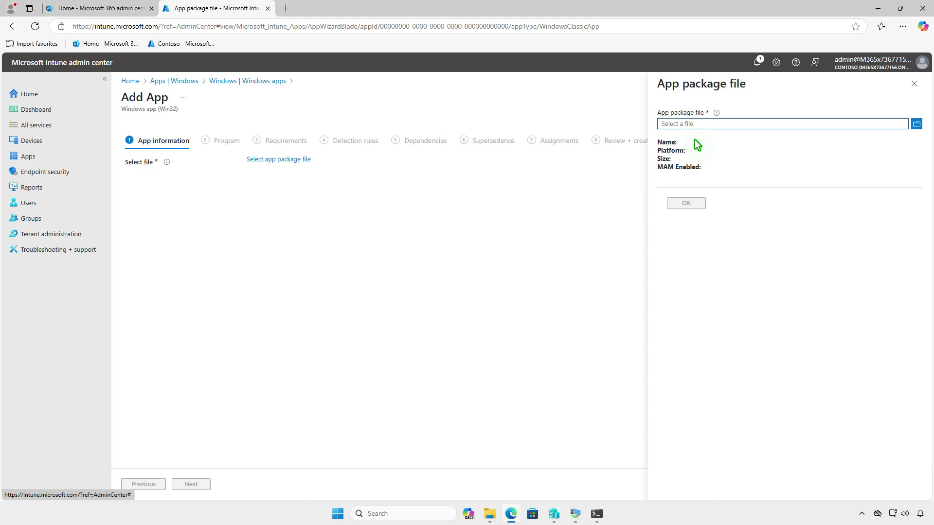
pyautogui.click(752, 123)
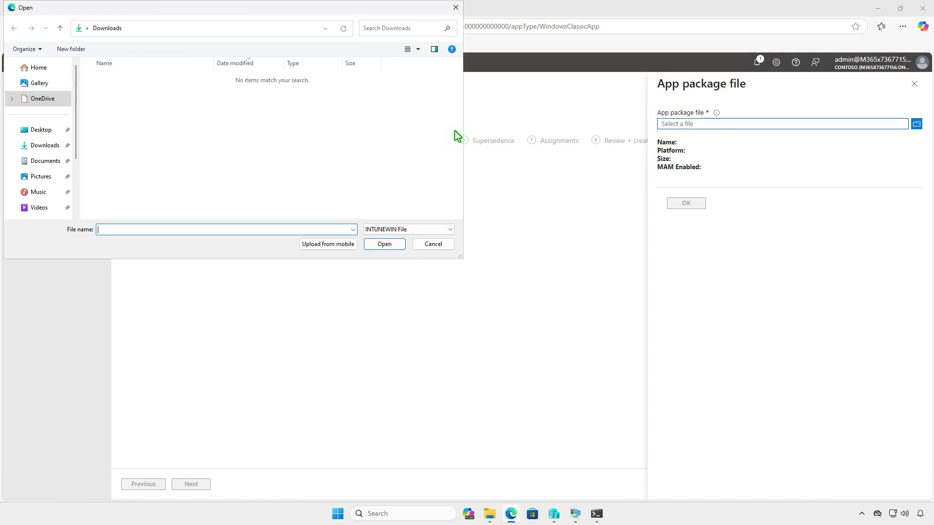
pyautogui.scroll(-2, 60, 145)
pyautogui.click(43, 173)
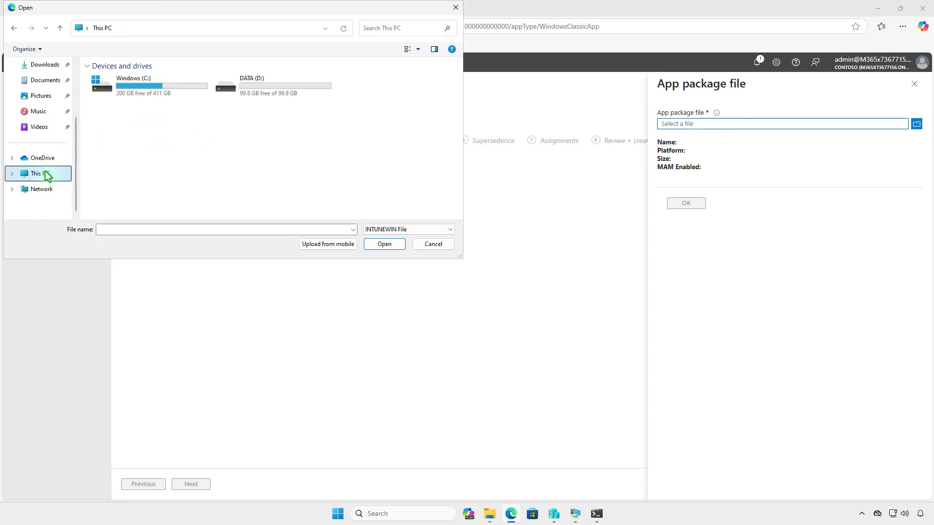
pyautogui.click(299, 89)
pyautogui.doubleClick(298, 90)
pyautogui.doubleClick(175, 79)
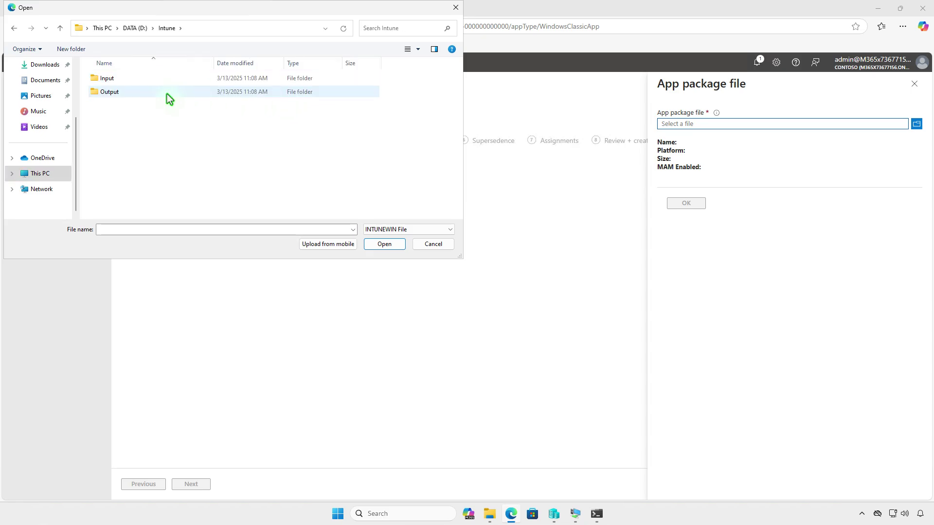
pyautogui.doubleClick(166, 95)
pyautogui.doubleClick(165, 82)
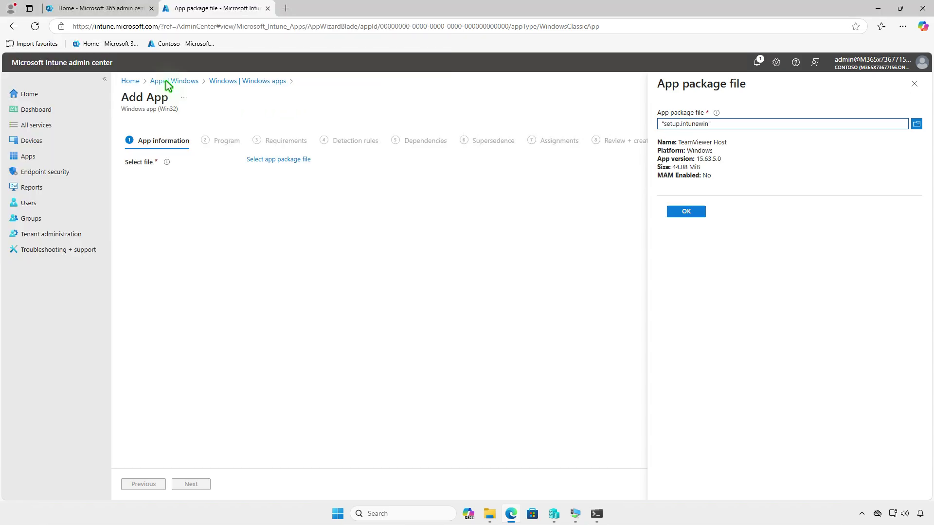
# Confirm the package and enter TeamViewer as the app's publisher.
pyautogui.click(691, 211)
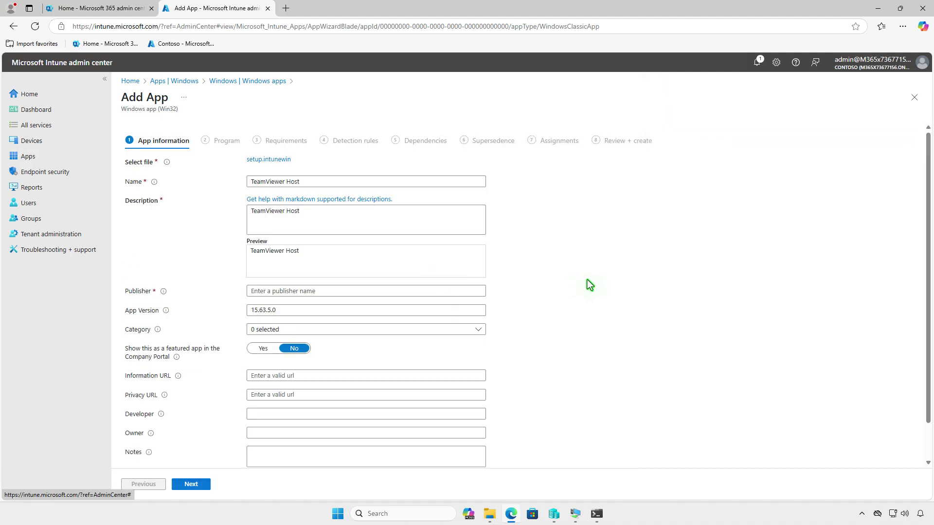
pyautogui.write('TeamViewer')
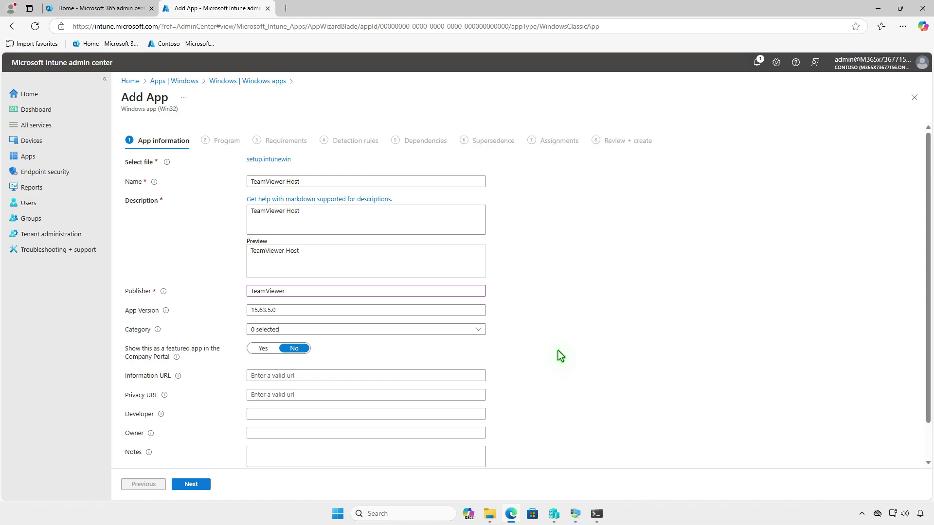
pyautogui.scroll(-1, 559, 351)
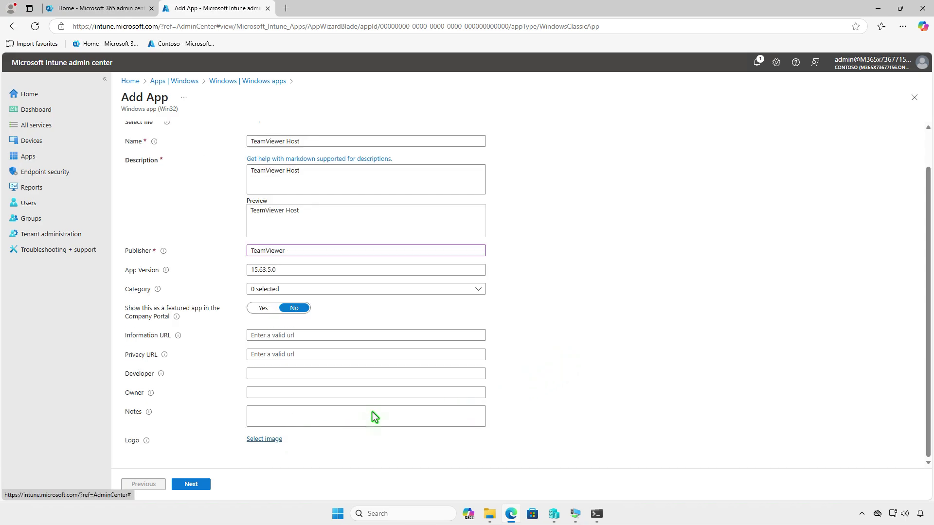
# Upload TeamViewer_Logo_Icon_Only.svg from Downloads as the app logo.
pyautogui.click(264, 439)
pyautogui.click(878, 131)
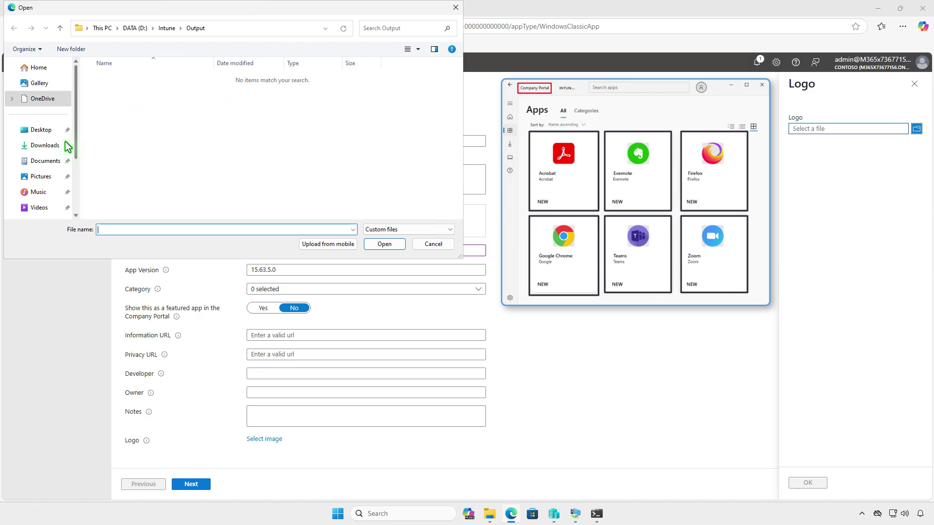
pyautogui.click(67, 146)
pyautogui.click(186, 95)
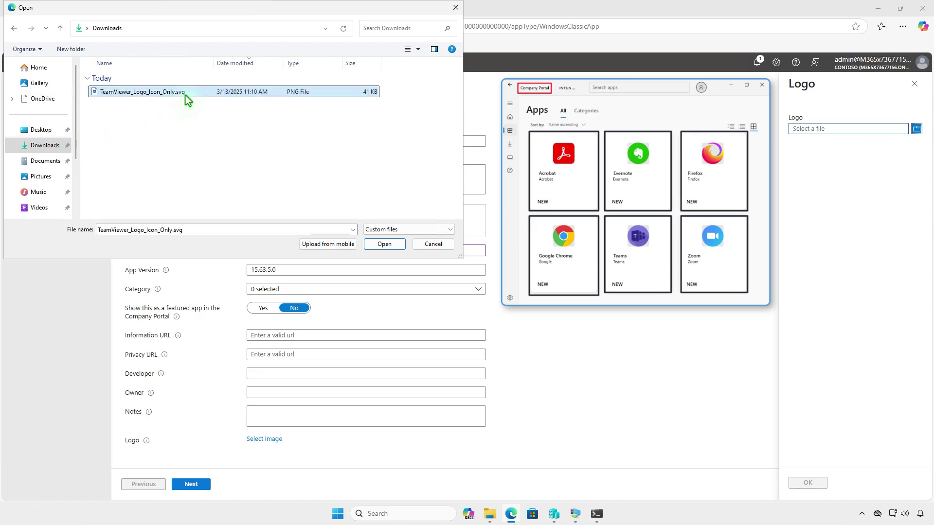
pyautogui.click(386, 244)
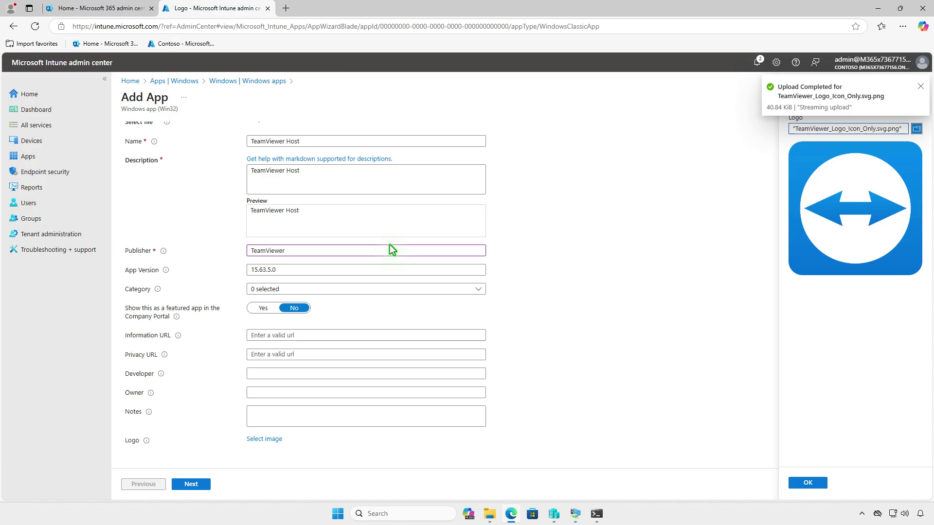
pyautogui.click(822, 482)
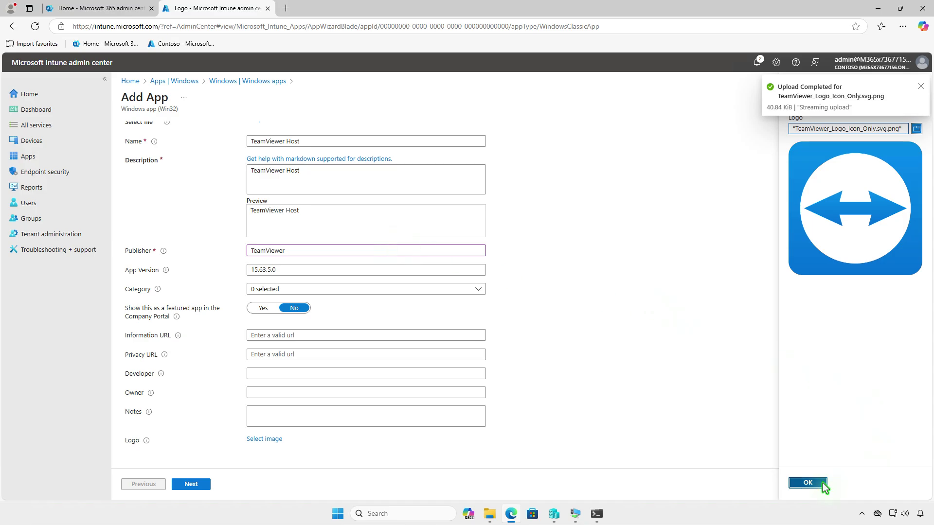
pyautogui.scroll(-2, 585, 328)
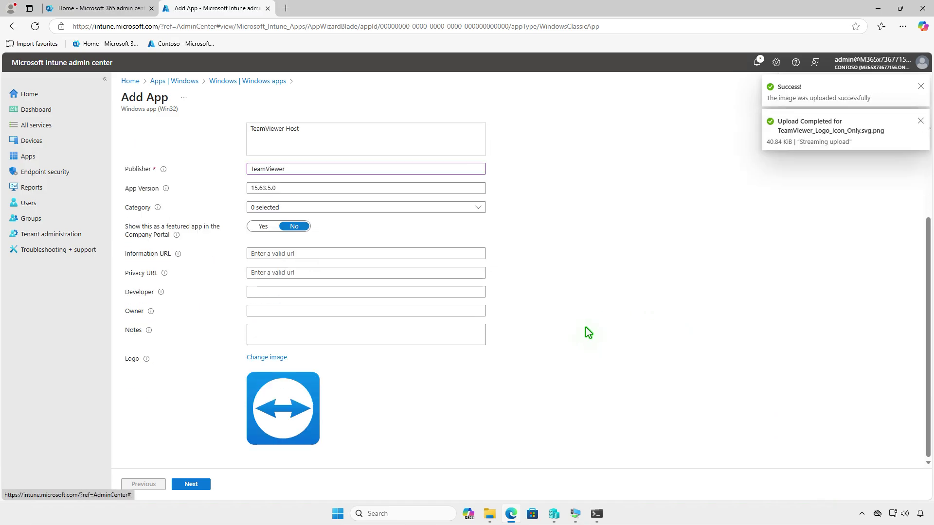
# Keep the default install commands and require 64-bit architecture with minimum OS Windows 10 1607.
pyautogui.click(200, 485)
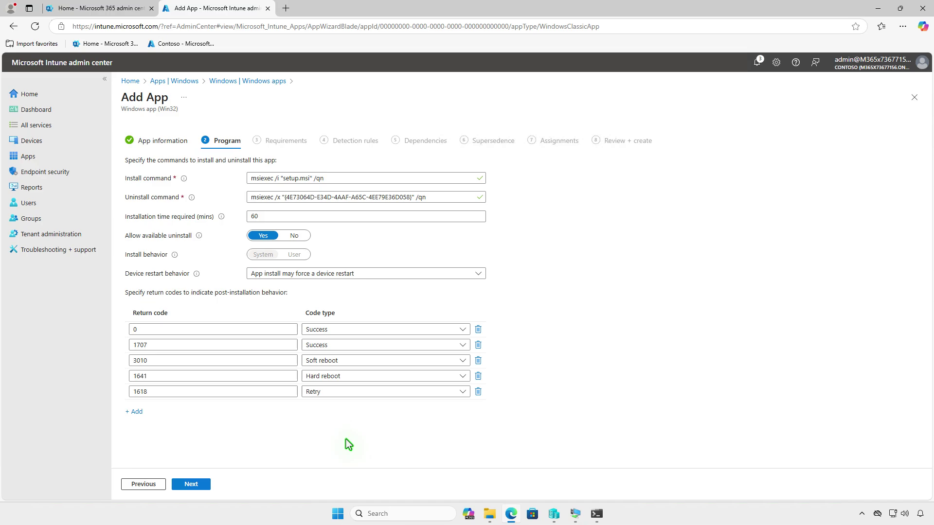
pyautogui.click(204, 485)
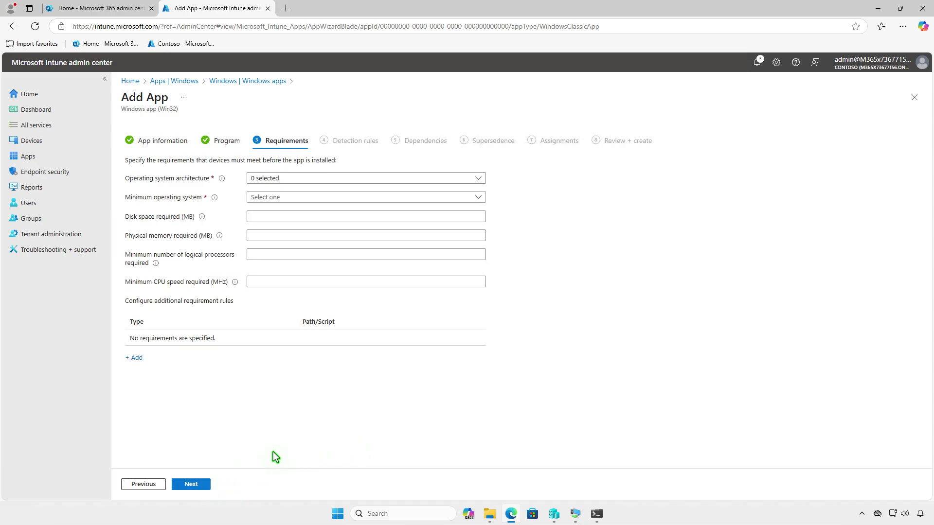
pyautogui.click(332, 179)
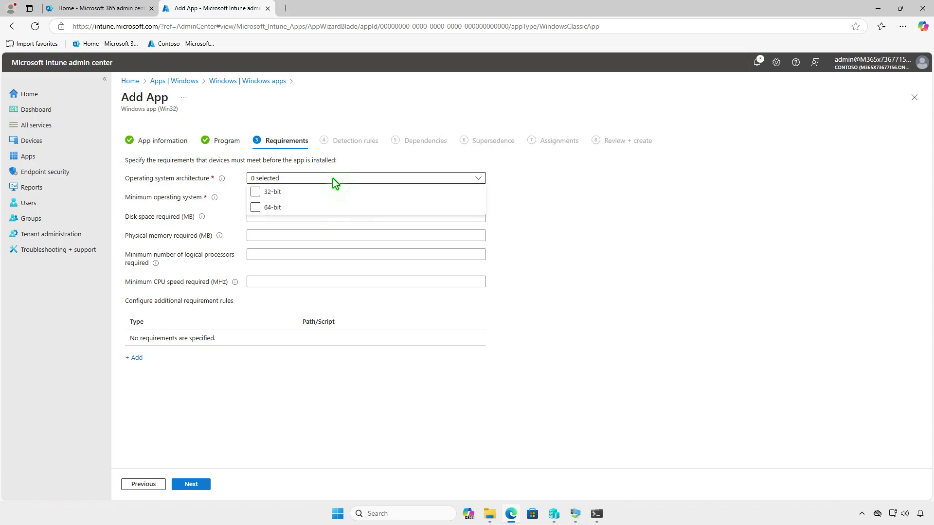
pyautogui.click(285, 209)
pyautogui.click(229, 212)
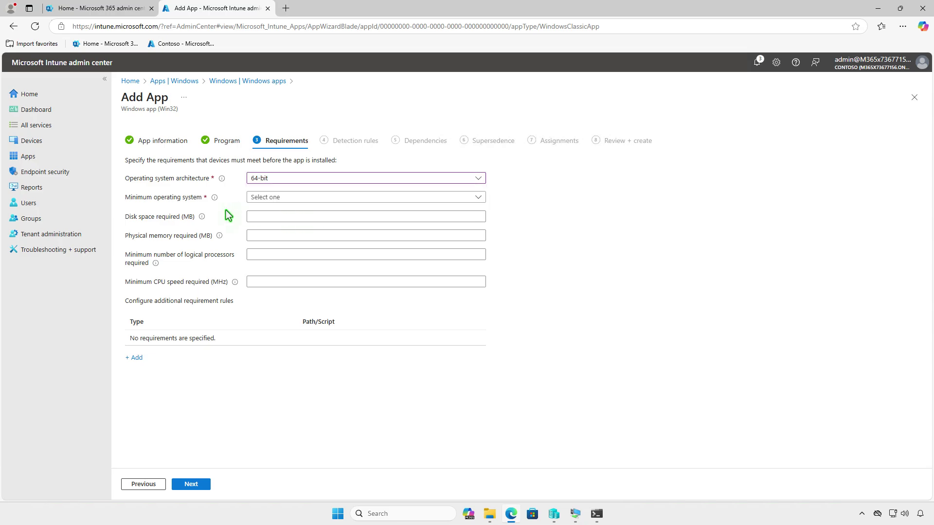
pyautogui.click(326, 200)
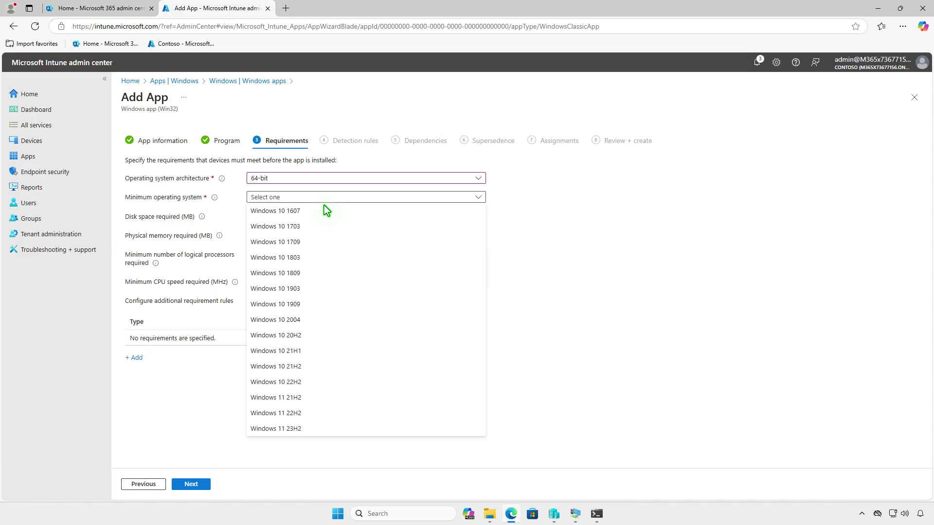
pyautogui.click(323, 210)
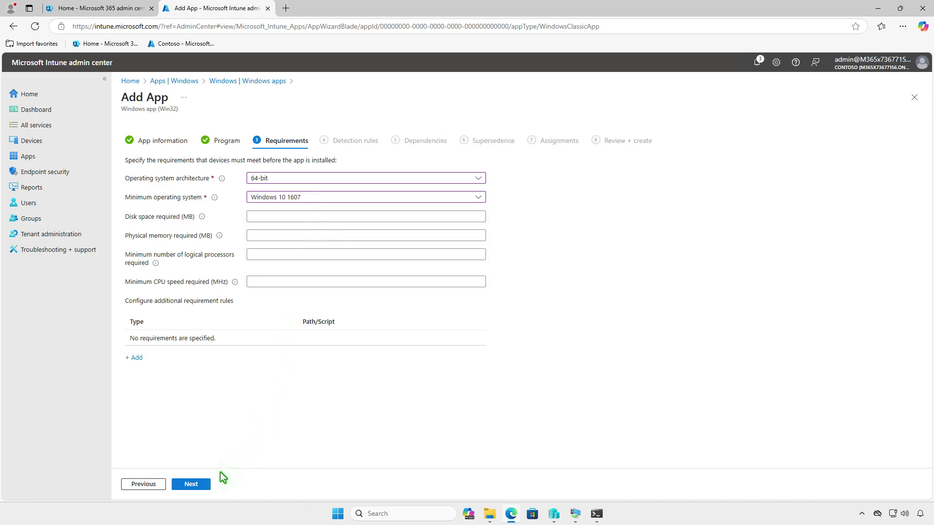
pyautogui.click(201, 484)
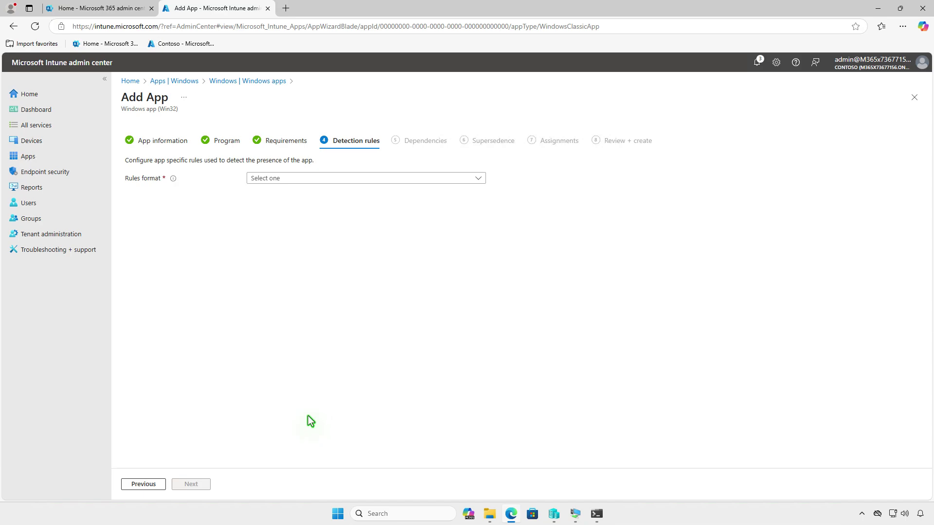
# Configure detection manually with an MSI rule using product code {4E73064D-E34D-4AAF-A65C-4EE79E36D058}.
pyautogui.click(388, 177)
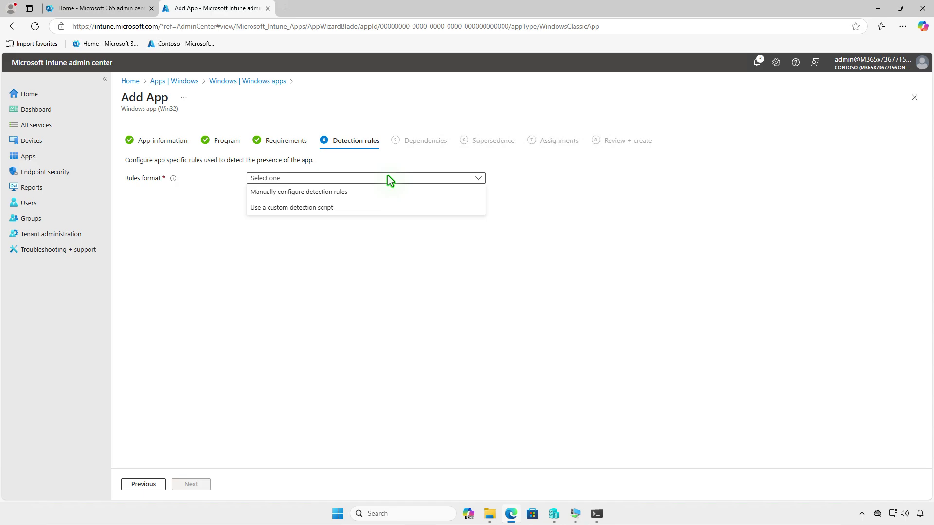
pyautogui.click(384, 192)
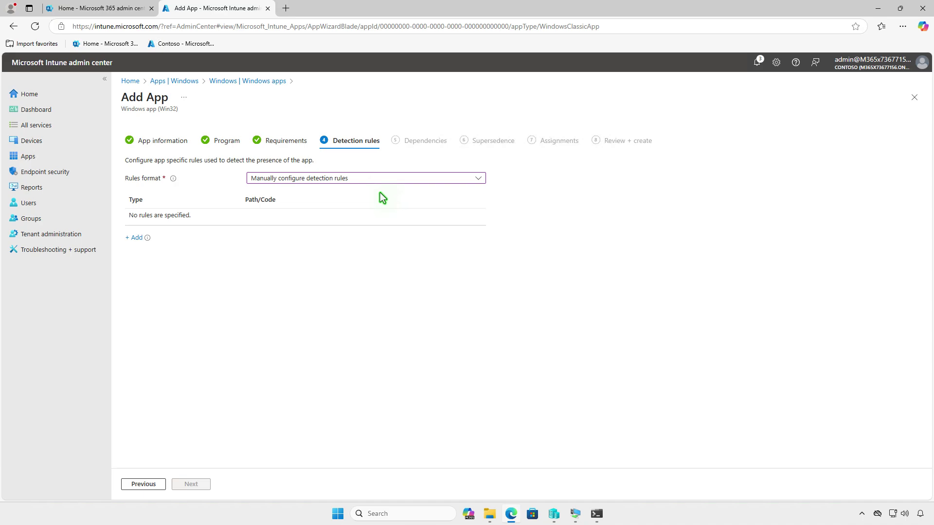
pyautogui.click(135, 239)
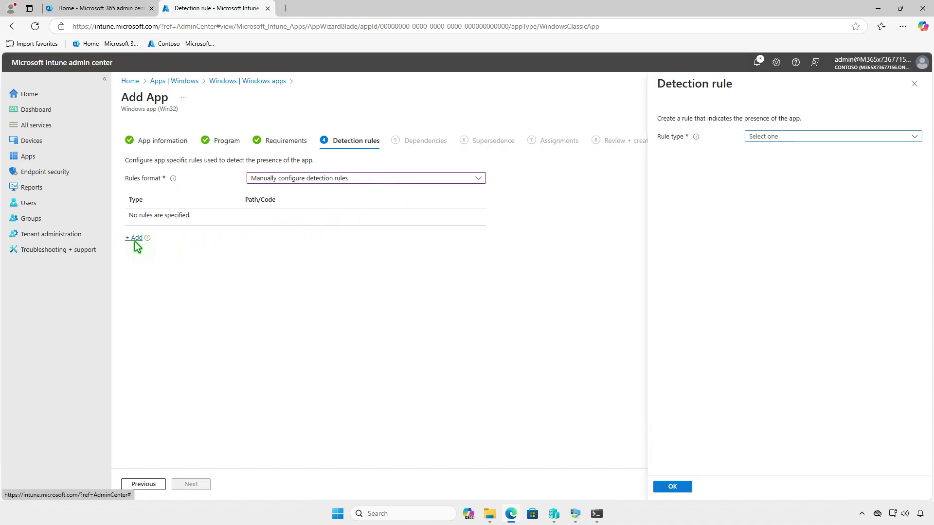
pyautogui.click(841, 135)
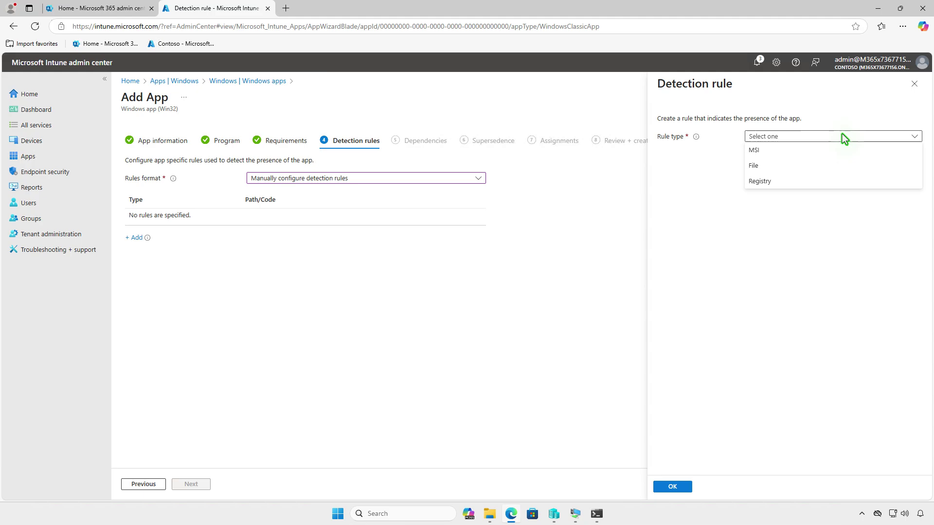
pyautogui.click(830, 156)
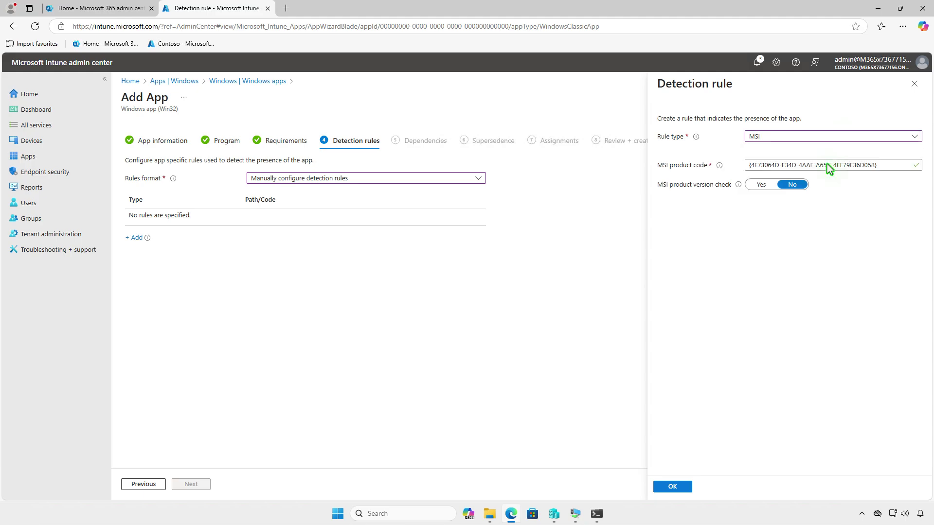
pyautogui.click(683, 487)
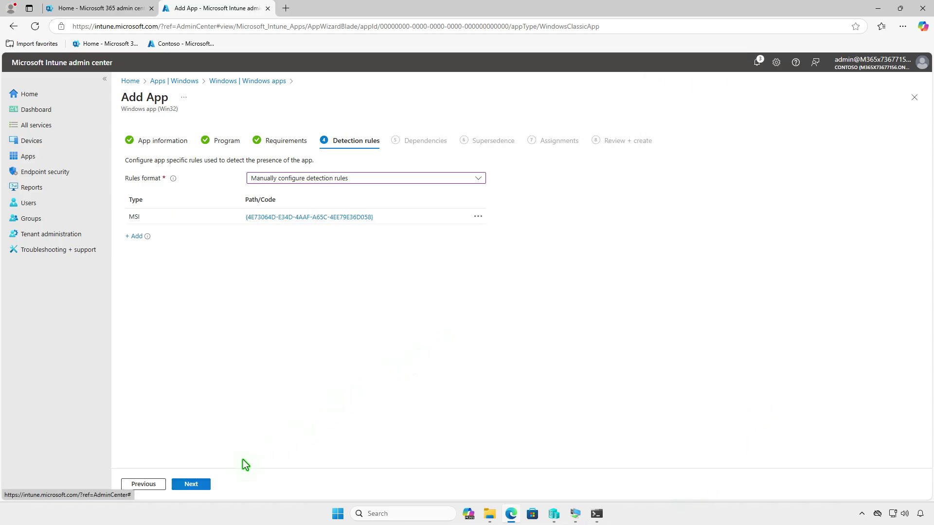
# Pass through the Dependencies and Supersedence pages without adding anything.
pyautogui.click(207, 484)
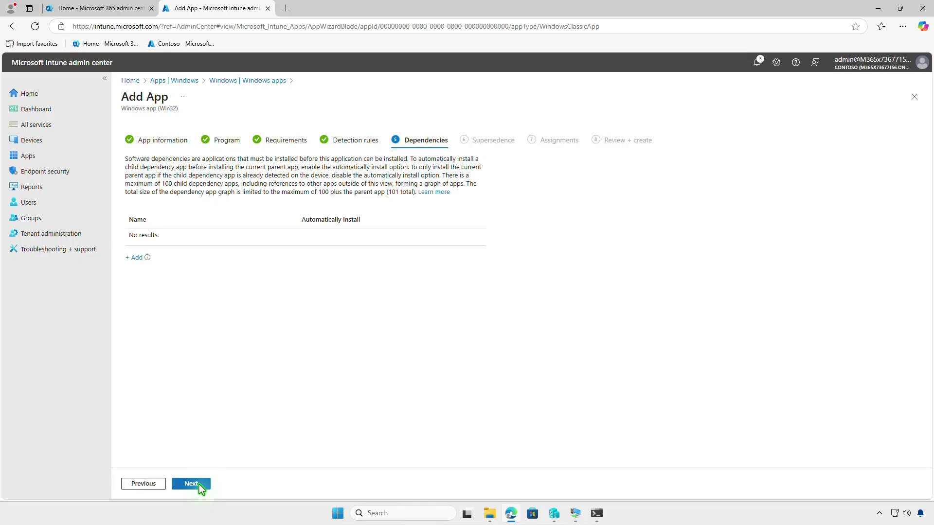
pyautogui.click(201, 486)
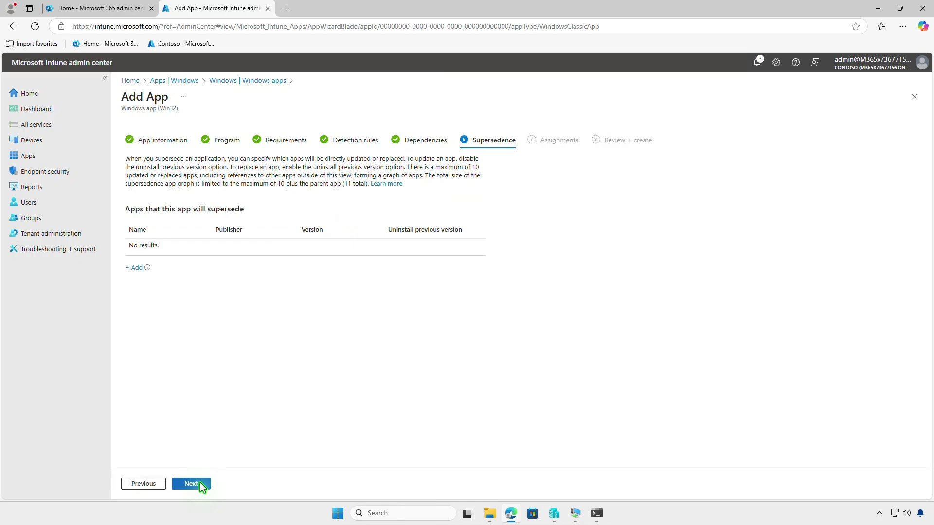
pyautogui.click(200, 483)
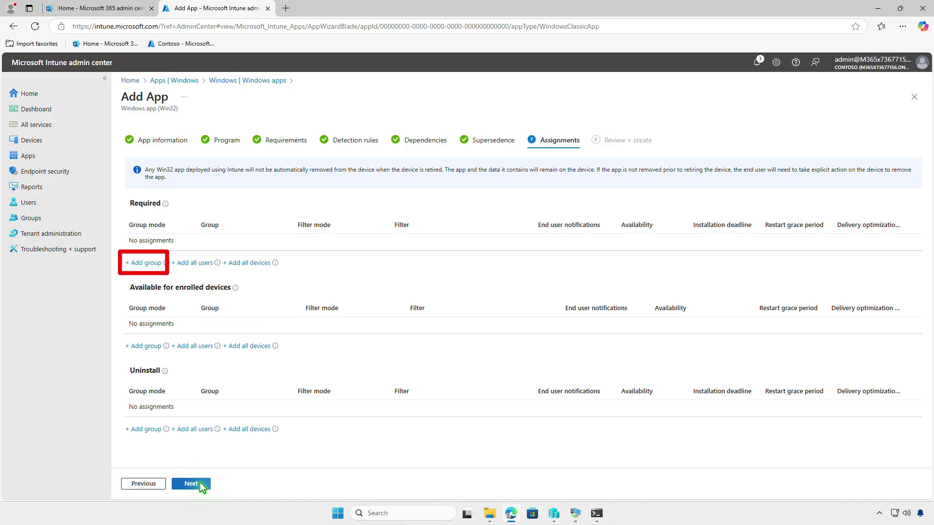
# Add Test_Devices under Required assignments, then continue to Review + create.
pyautogui.click(156, 268)
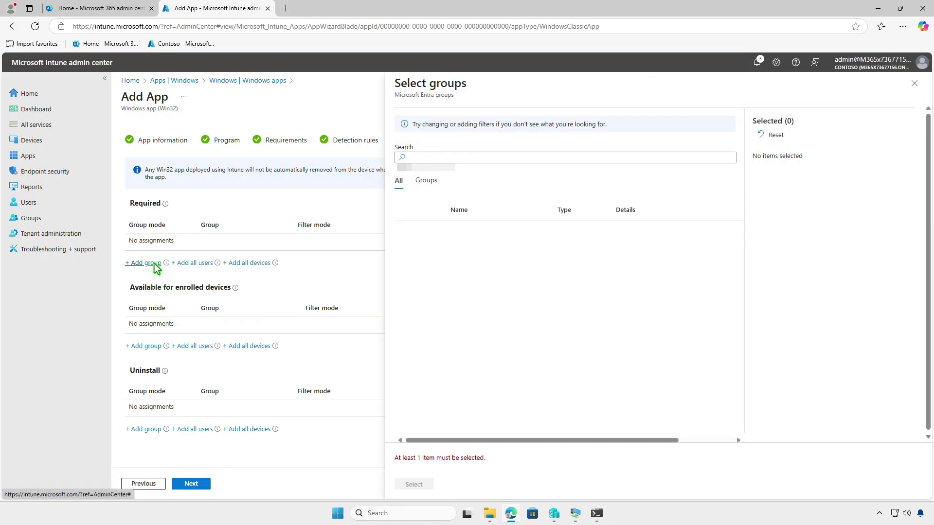
pyautogui.click(407, 231)
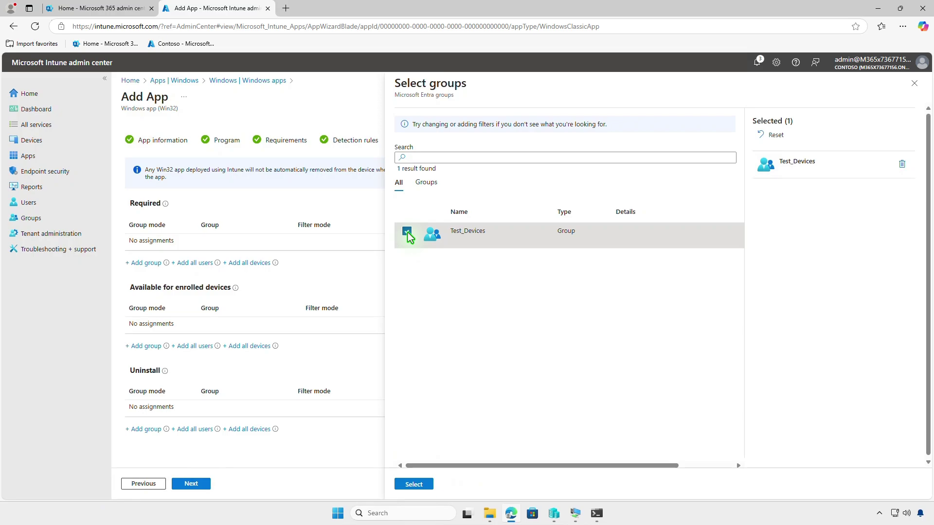
pyautogui.click(415, 484)
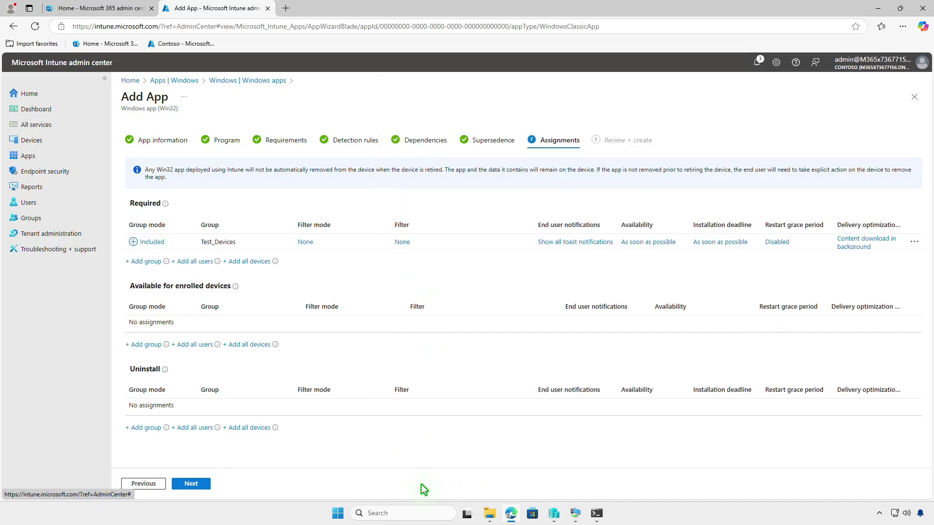
pyautogui.click(565, 243)
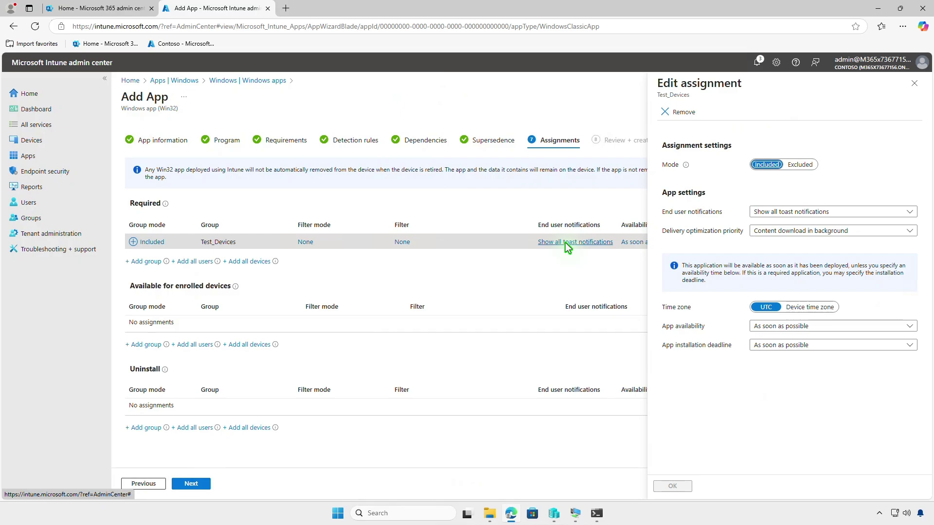
pyautogui.click(203, 484)
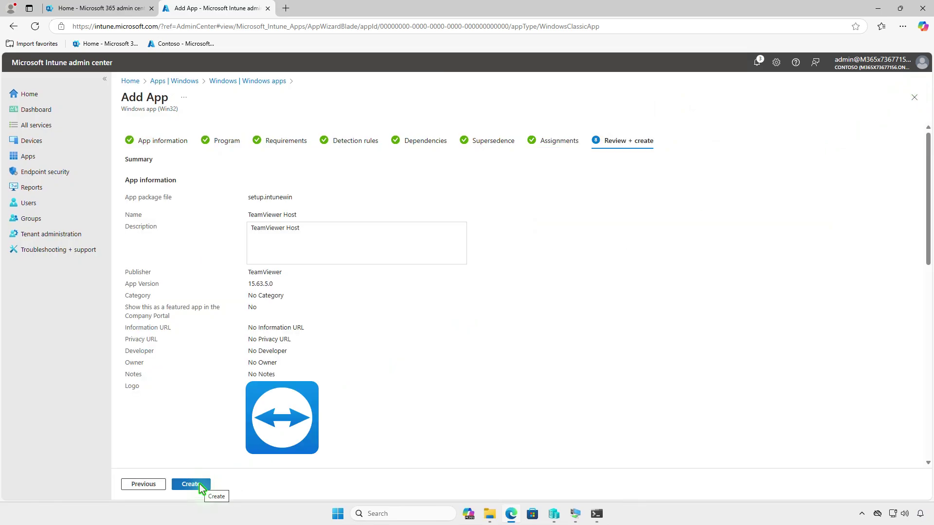
# Create the TeamViewer Host Win32 app from the Review + create page.
pyautogui.click(200, 485)
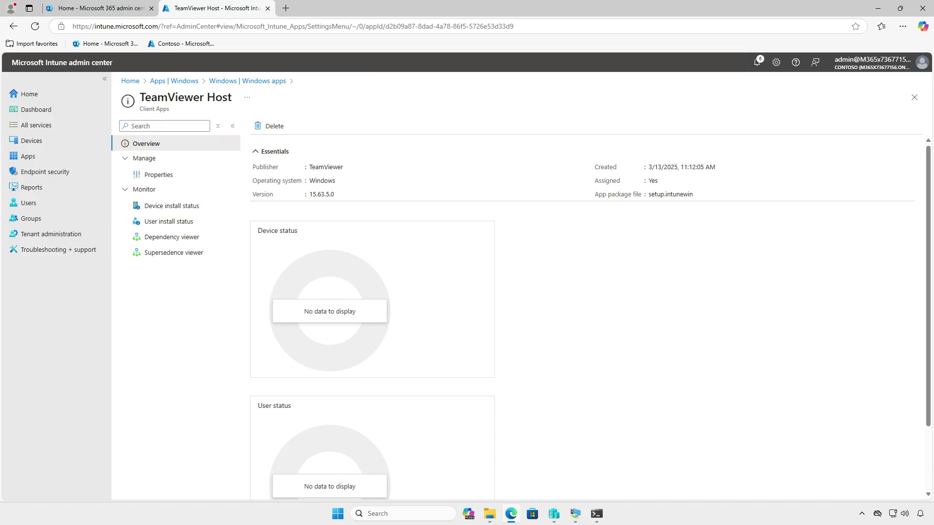
# On the WIN10 VM, view the Contoso work account's management info under Access work or school.
pyautogui.click(872, 9)
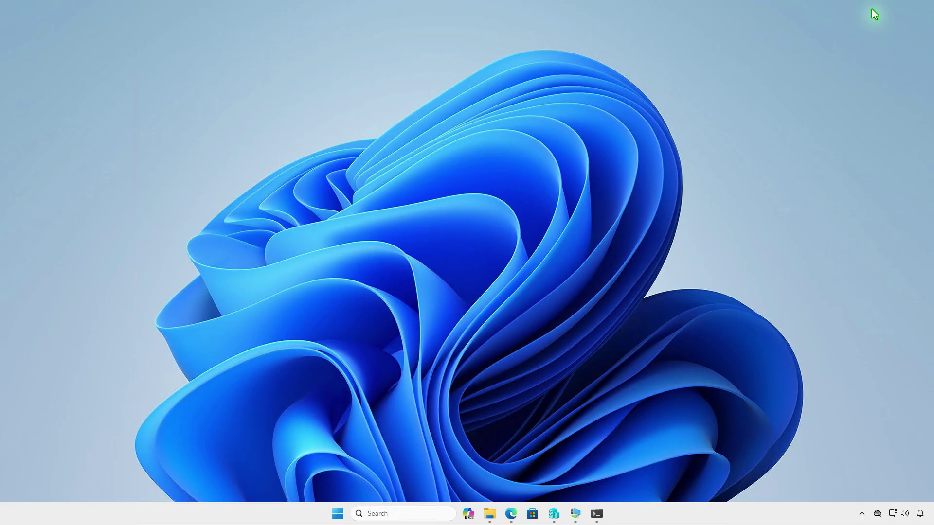
pyautogui.click(575, 510)
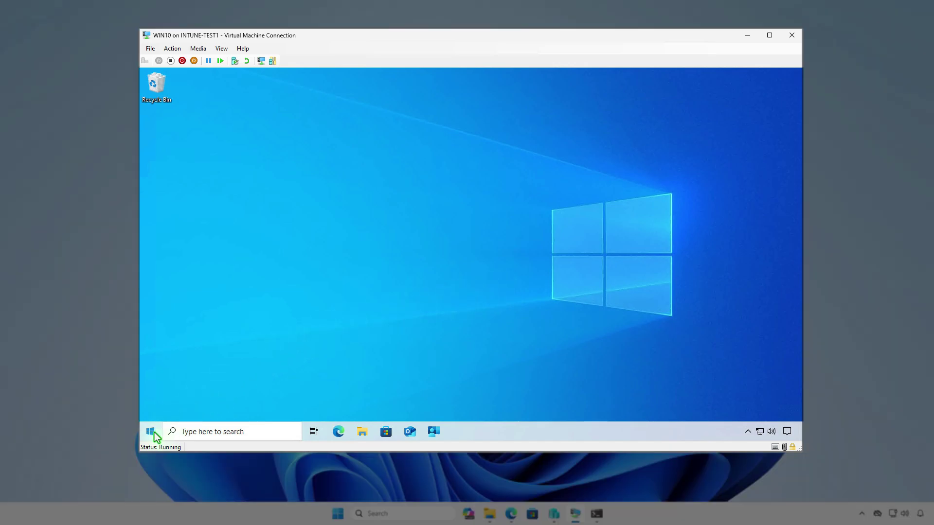
pyautogui.click(152, 432)
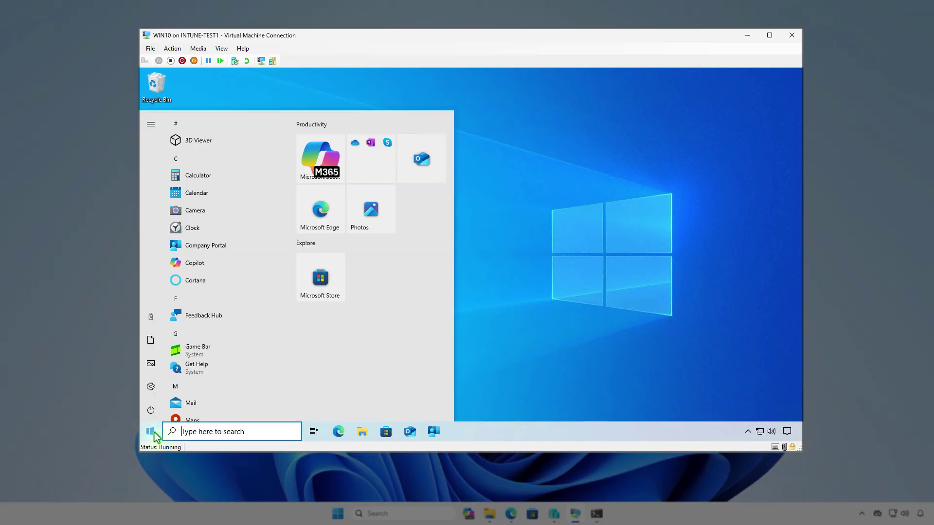
pyautogui.click(152, 321)
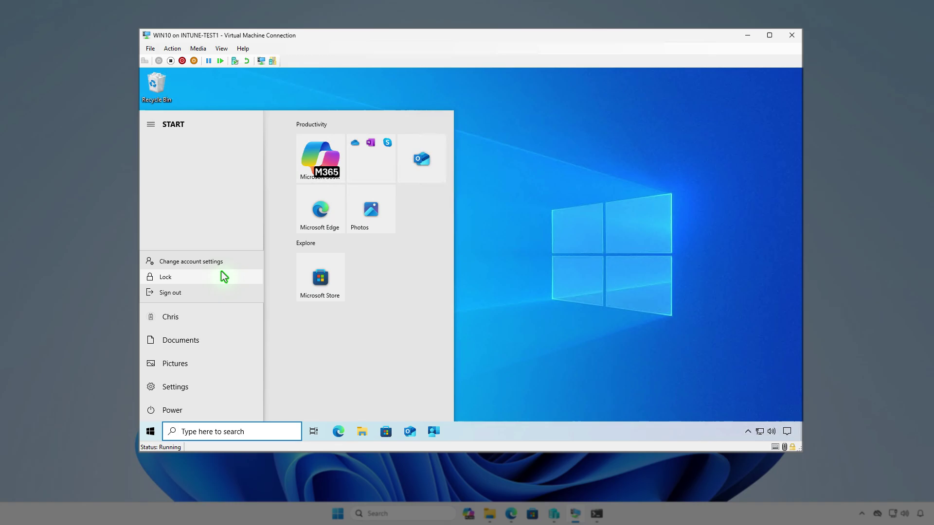
pyautogui.click(229, 262)
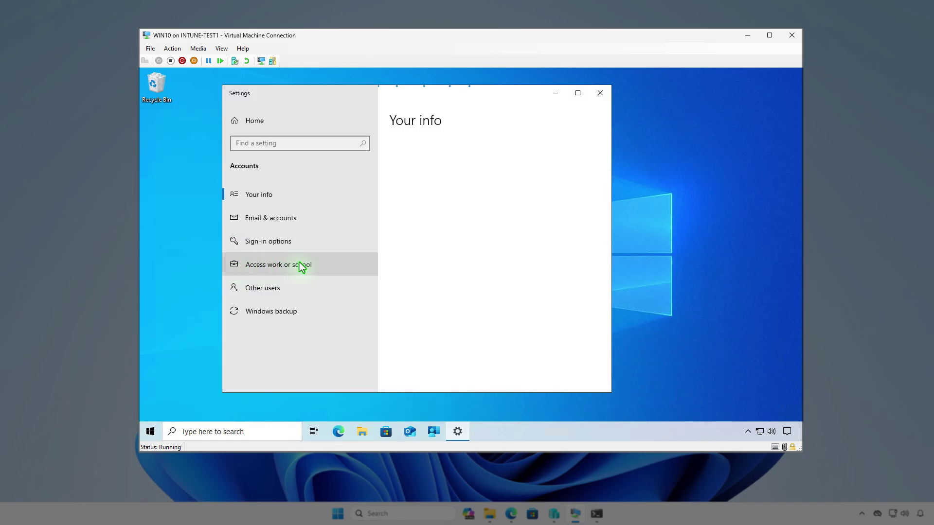
pyautogui.click(343, 265)
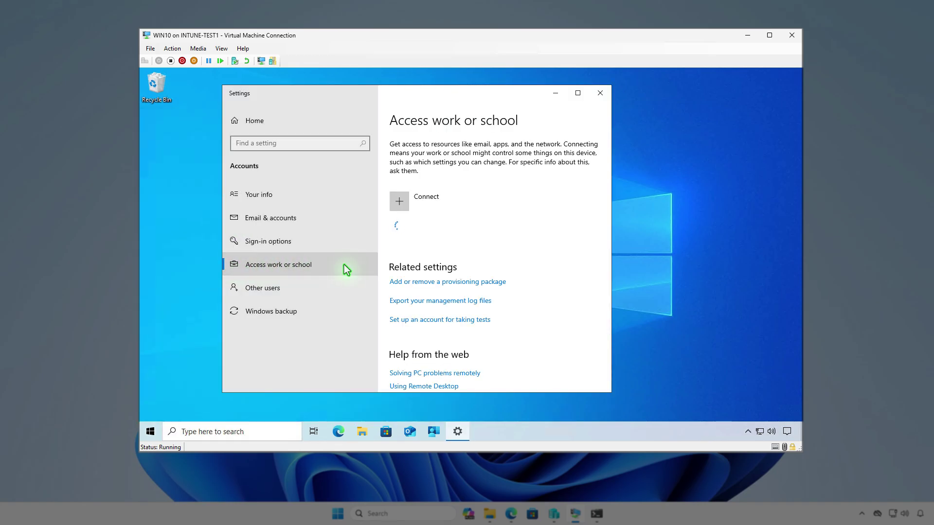
pyautogui.click(494, 232)
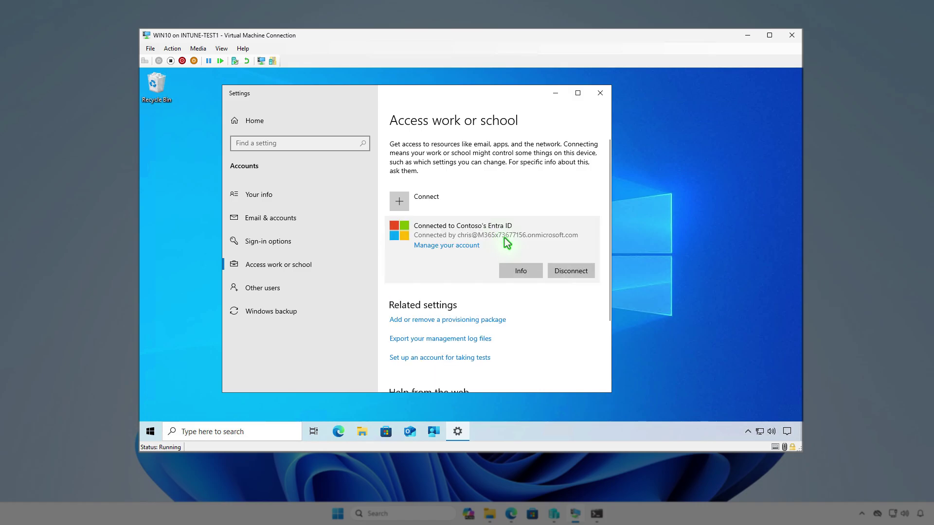
pyautogui.click(520, 271)
# Put Settings away and launch Company Portal on the VM.
pyautogui.scroll(-5, 531, 274)
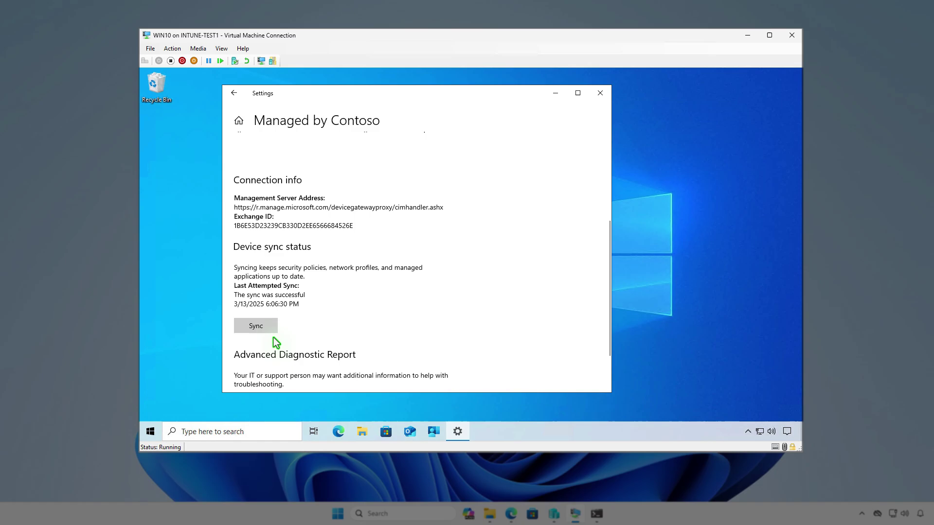
pyautogui.click(555, 92)
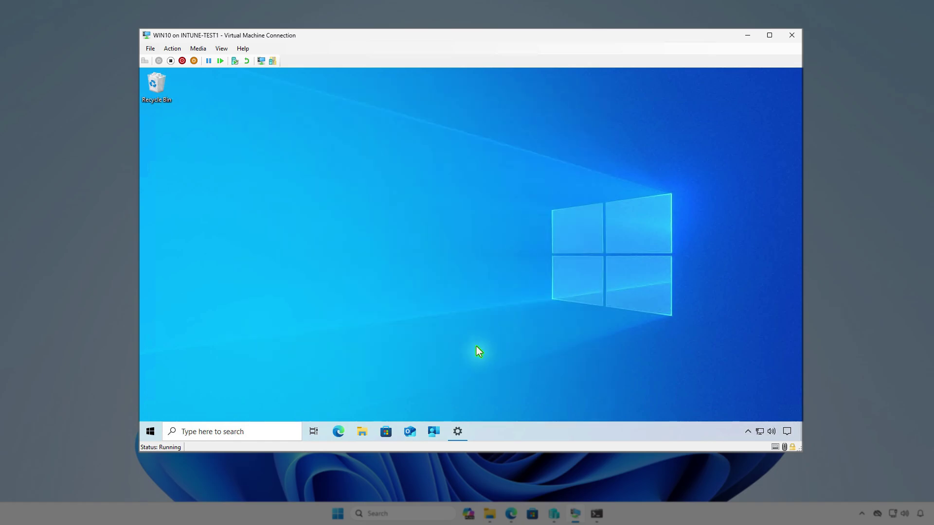
pyautogui.click(433, 431)
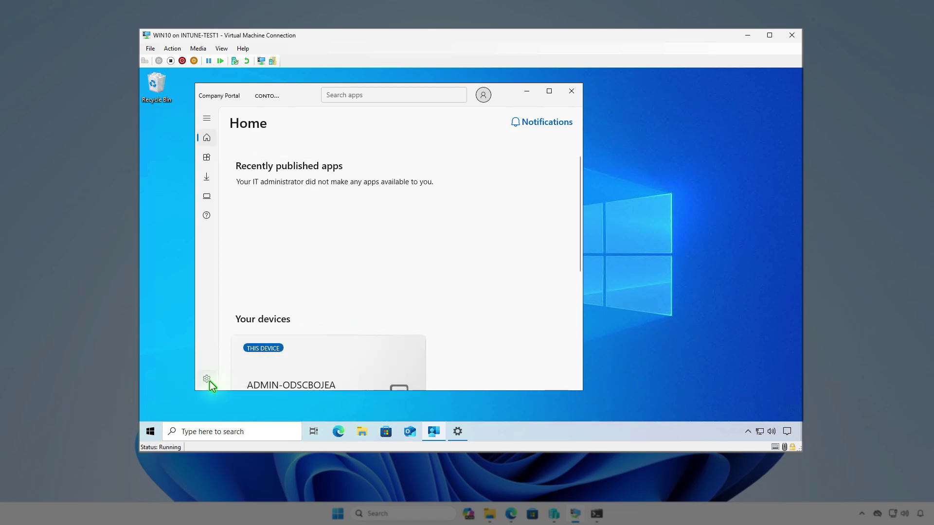
# Sync the VM from Company Portal settings and check Action Center for install progress.
pyautogui.click(209, 381)
pyautogui.click(276, 210)
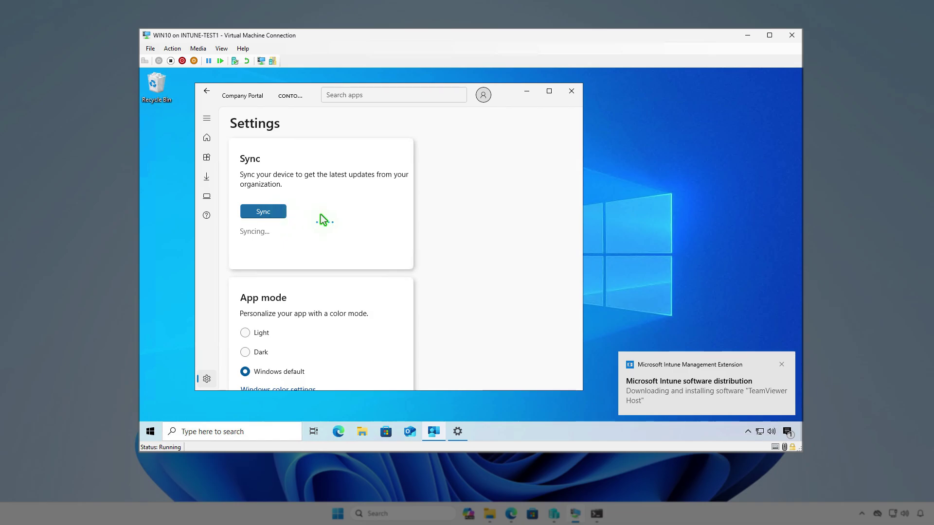
pyautogui.click(787, 431)
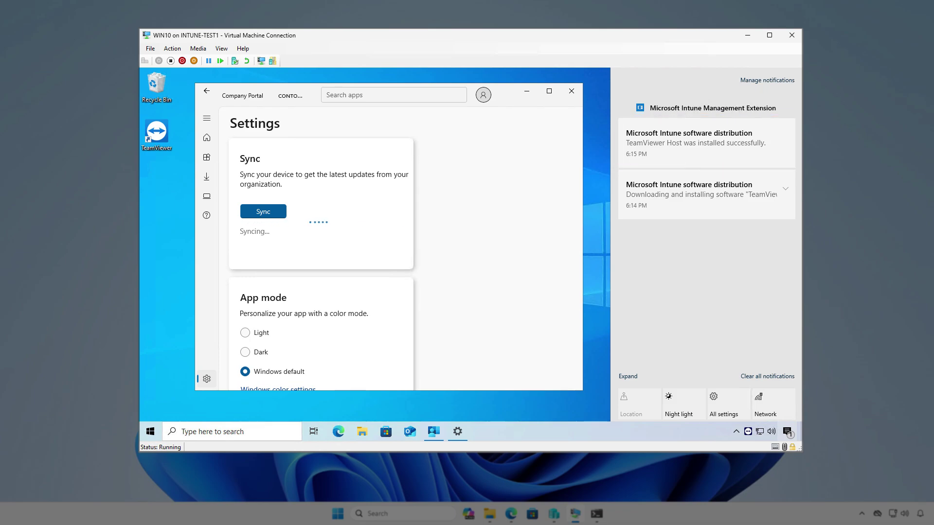
pyautogui.click(527, 91)
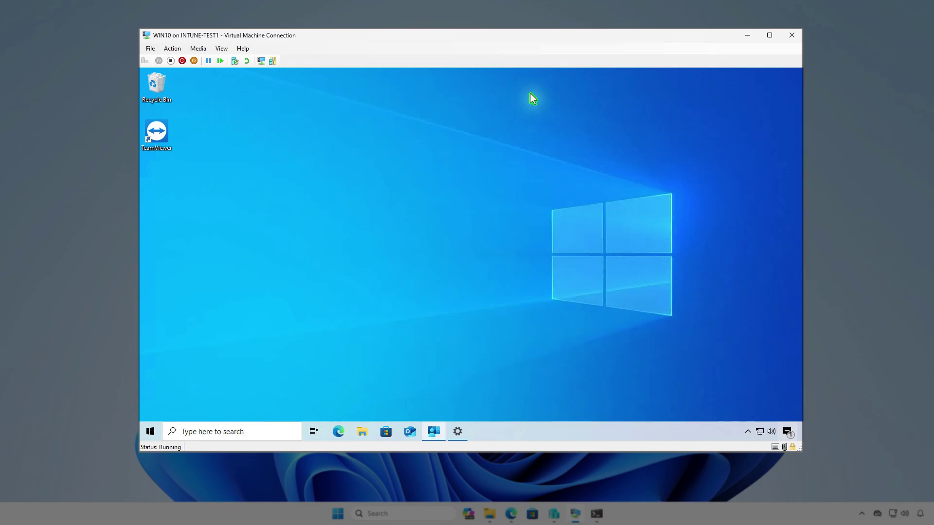
# Search 'team' in the installed apps list to confirm TeamViewer Host, then minimize the VM.
pyautogui.rightClick(151, 433)
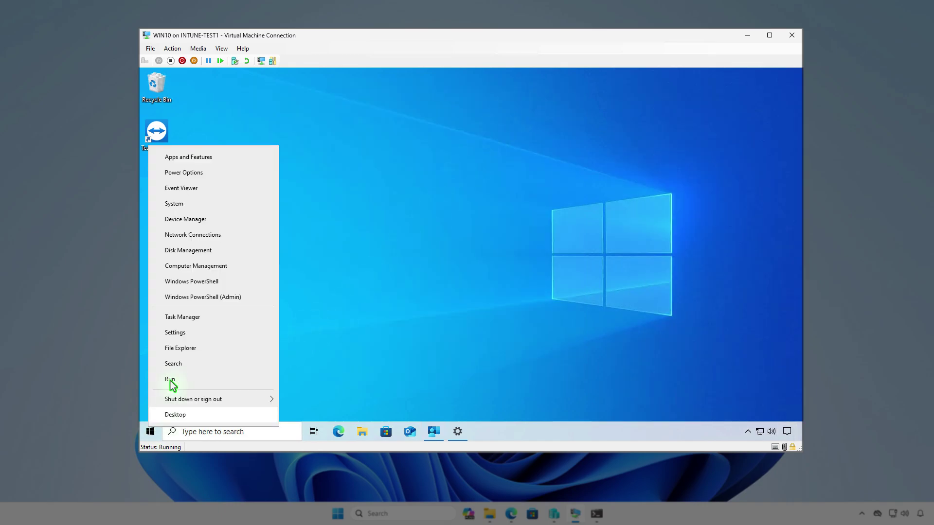
pyautogui.click(214, 160)
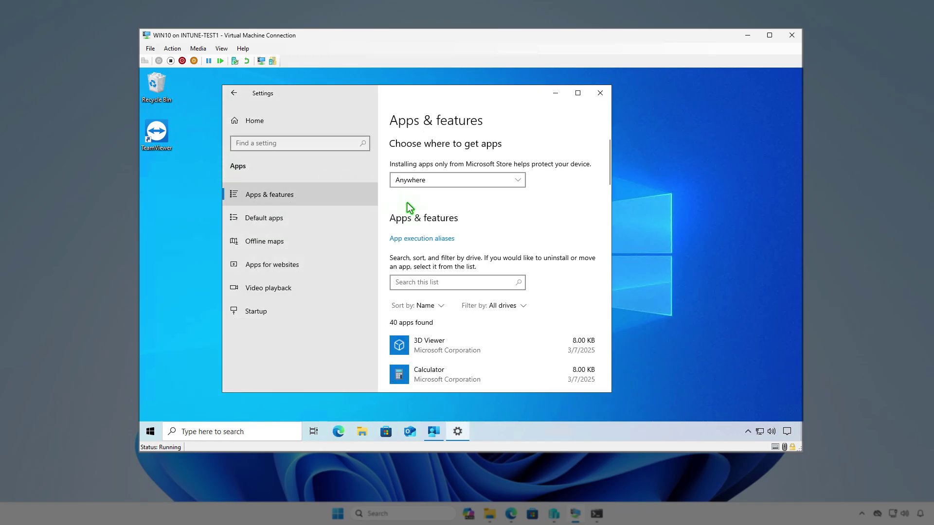
pyautogui.click(490, 281)
pyautogui.write('team')
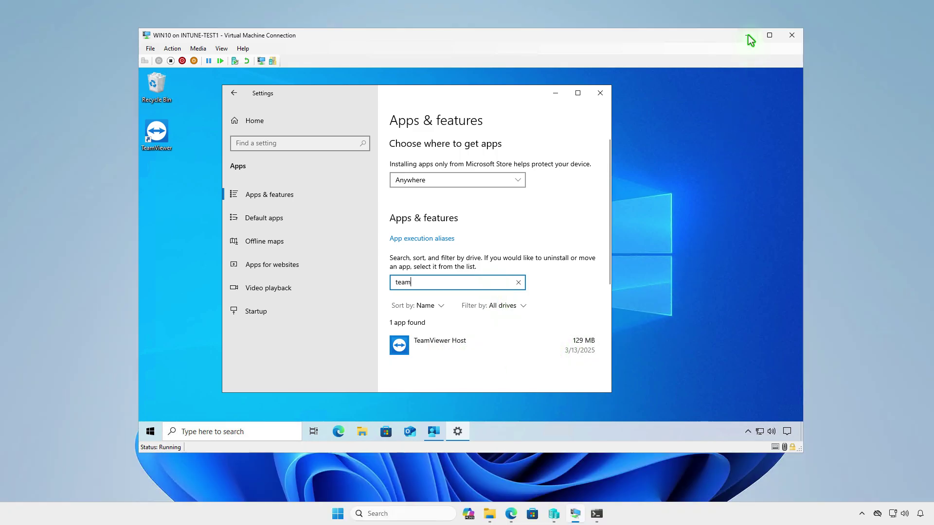
pyautogui.click(748, 36)
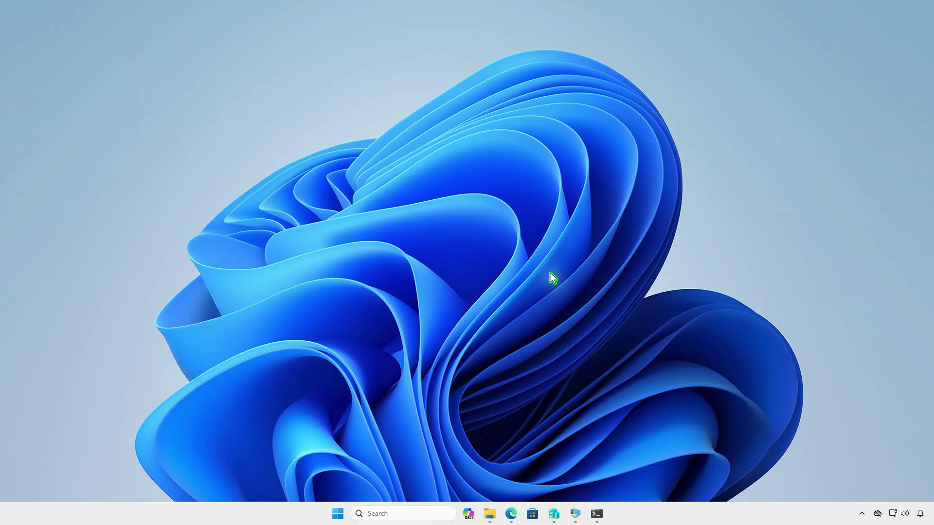
# Refresh the portal and open TeamViewer Host's Properties from Apps > Windows.
pyautogui.click(511, 515)
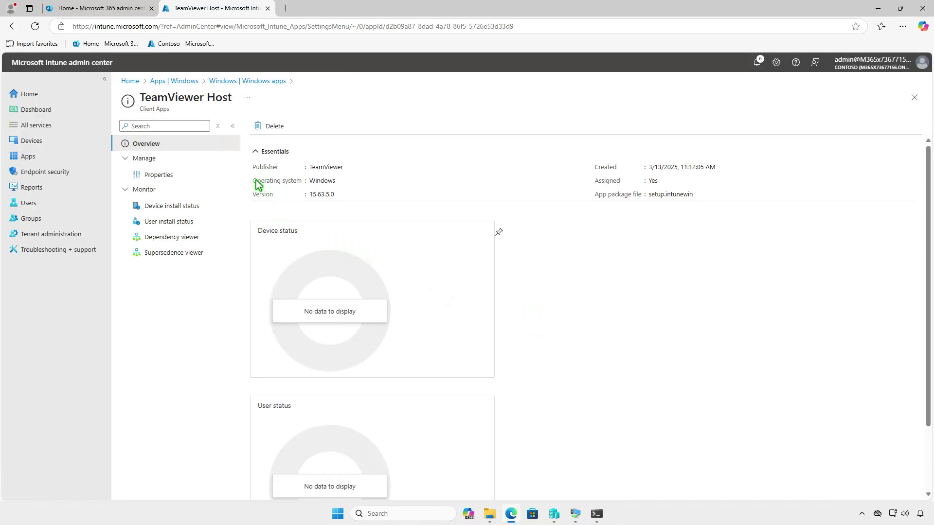
pyautogui.click(35, 28)
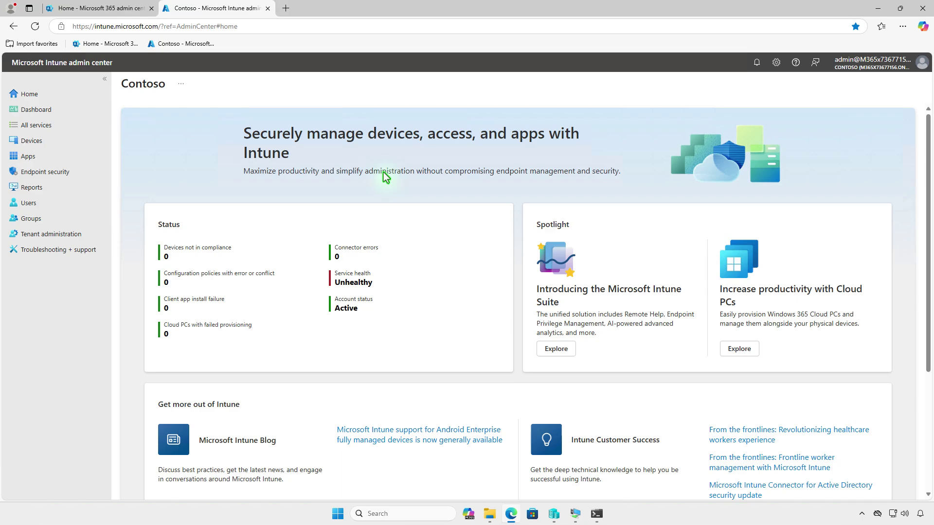
pyautogui.click(67, 157)
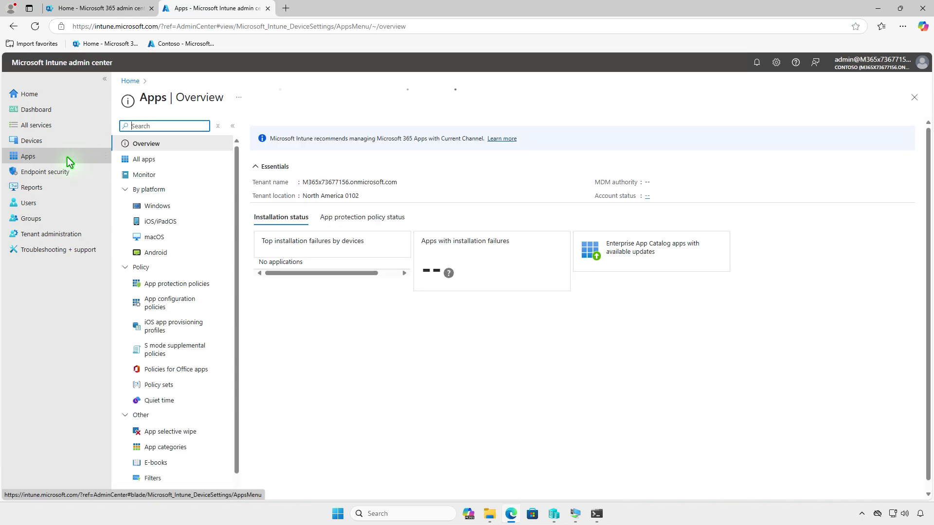
pyautogui.click(181, 207)
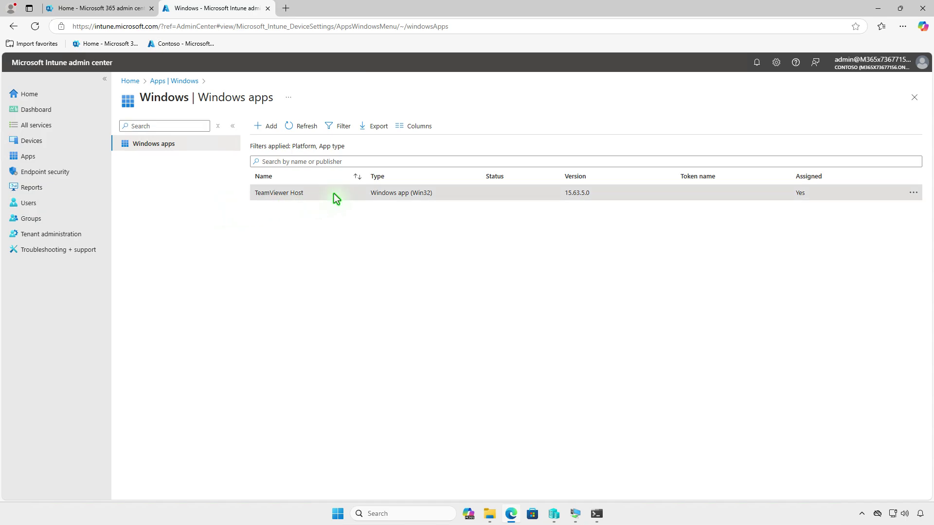
pyautogui.click(333, 193)
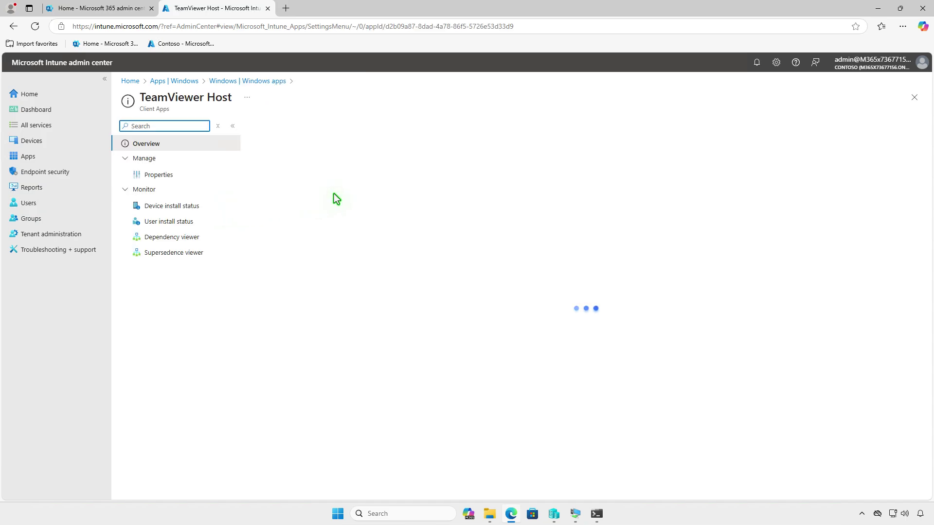
pyautogui.click(171, 178)
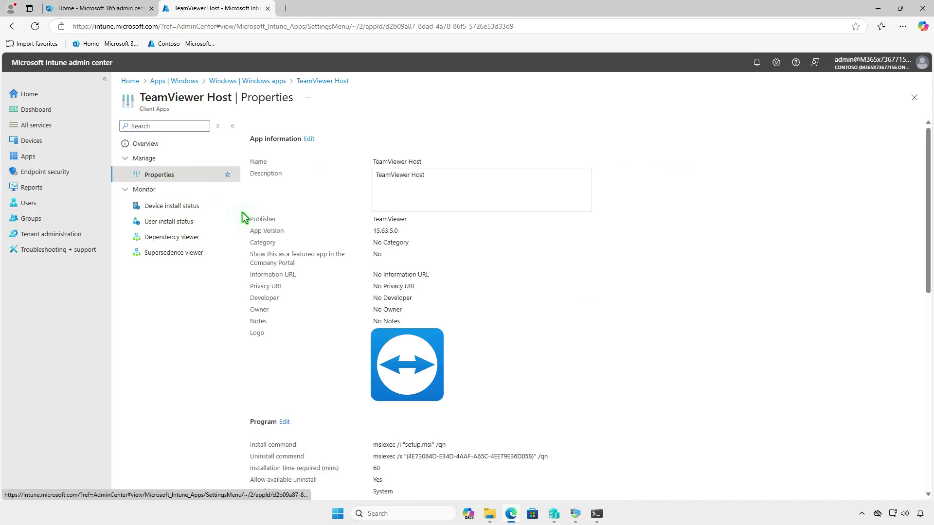
pyautogui.scroll(-10, 579, 342)
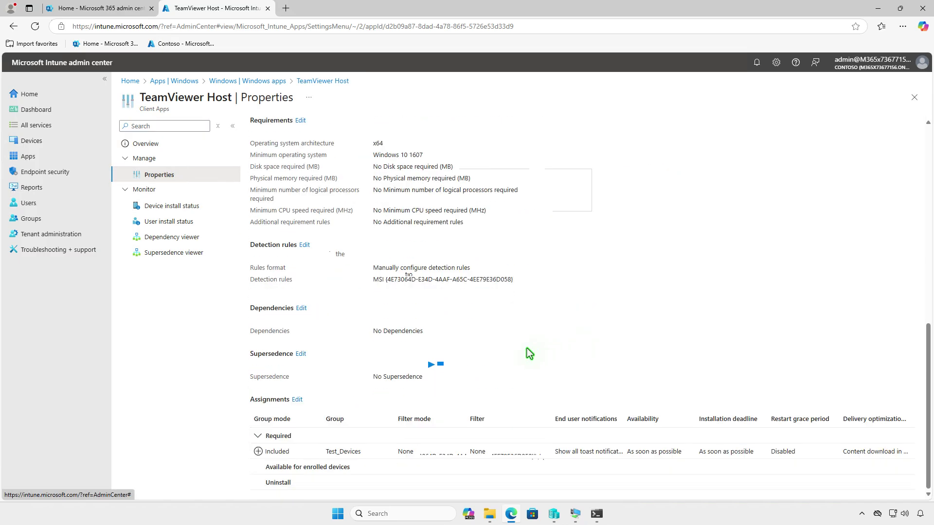
# Replace the Required Test_Devices assignment with an Uninstall assignment for Test_Devices and save.
pyautogui.click(298, 399)
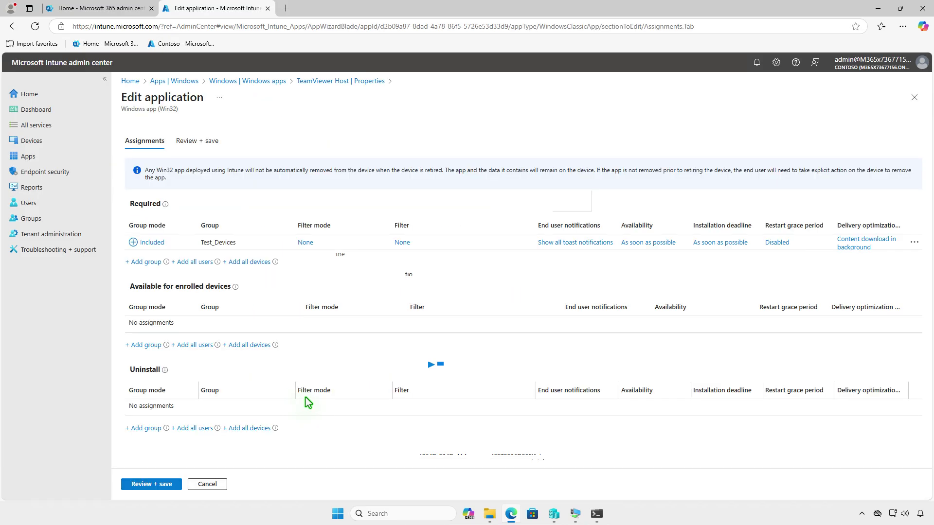
pyautogui.click(914, 243)
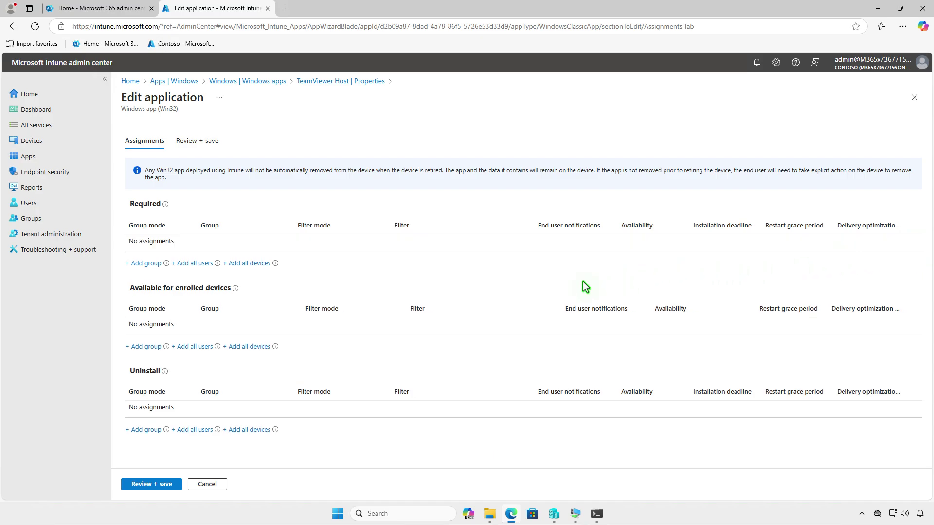
pyautogui.click(146, 430)
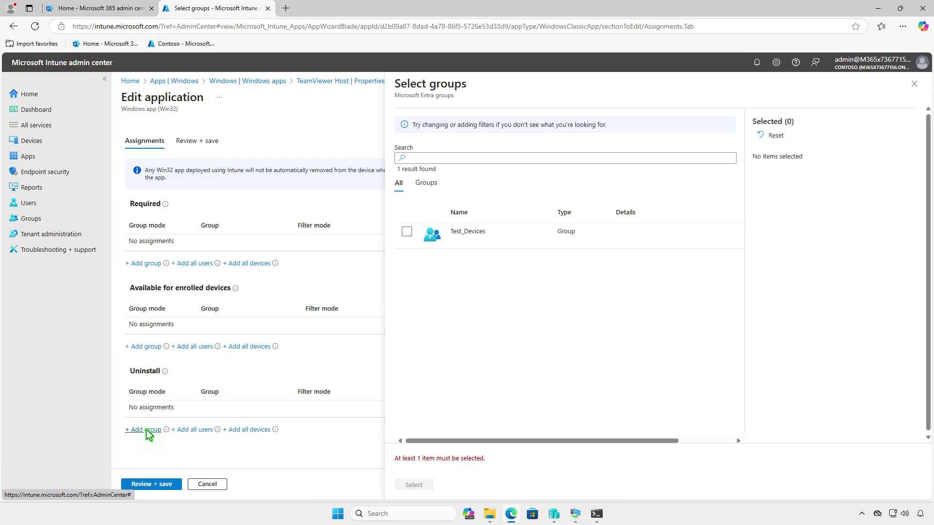
pyautogui.click(406, 232)
pyautogui.click(414, 485)
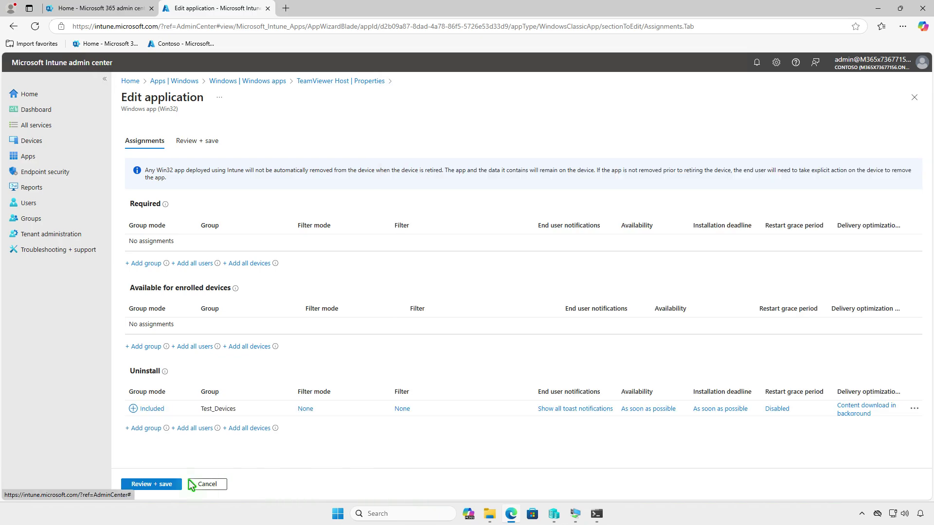
pyautogui.click(145, 484)
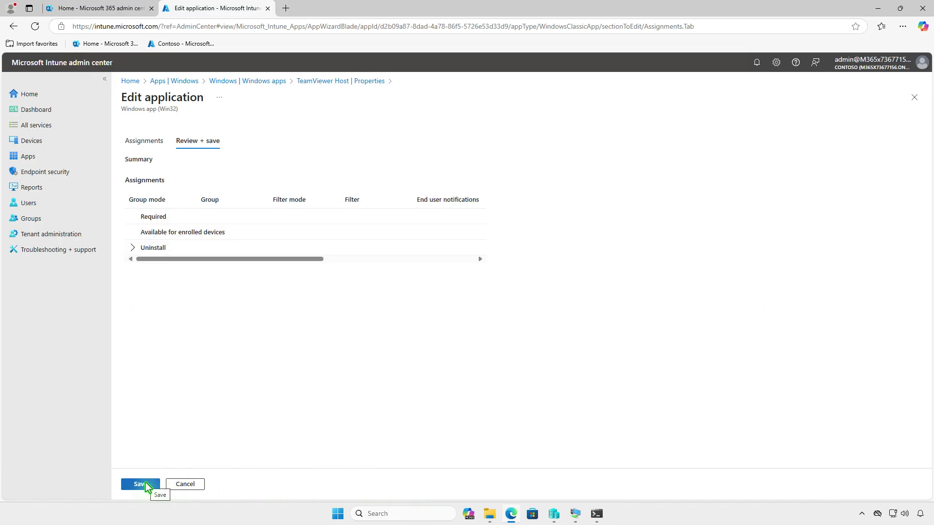
pyautogui.click(141, 484)
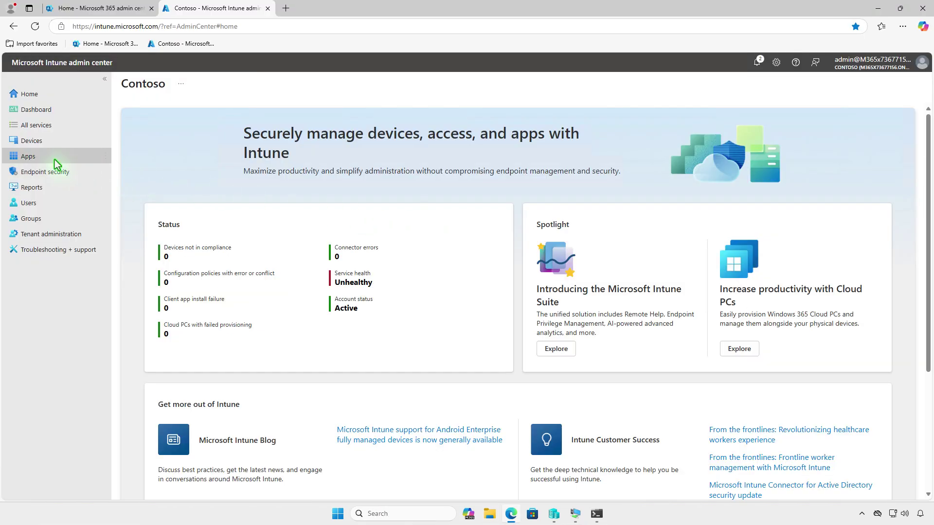
# Begin adding a new app under Apps > Windows with Line-of-business app as the type.
pyautogui.click(54, 159)
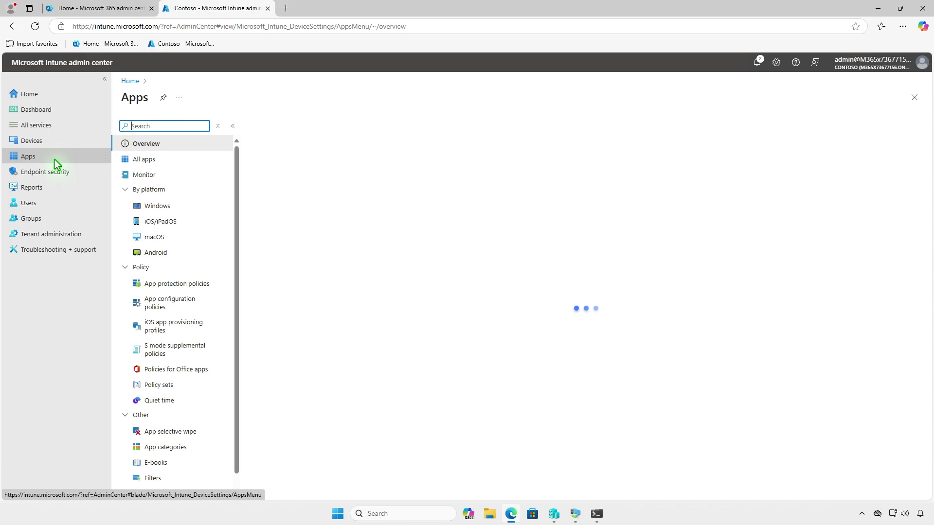
pyautogui.click(185, 206)
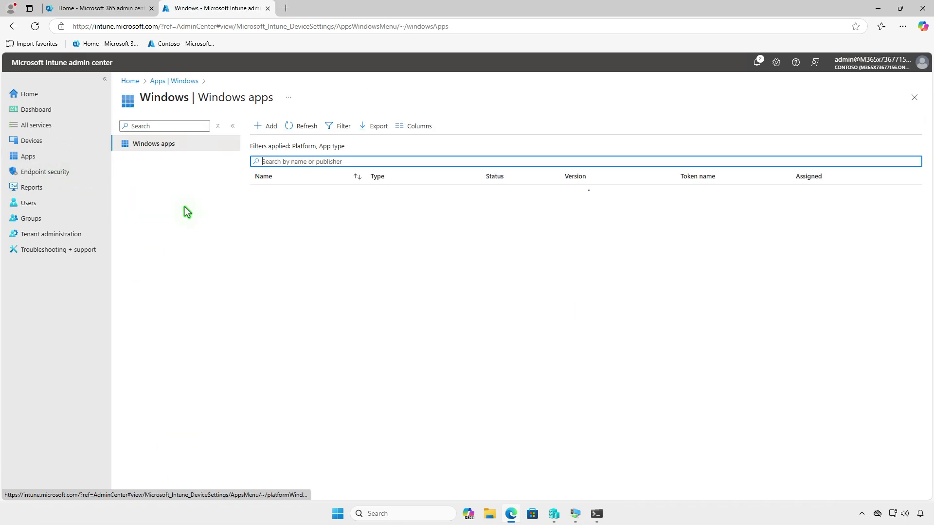
pyautogui.click(271, 131)
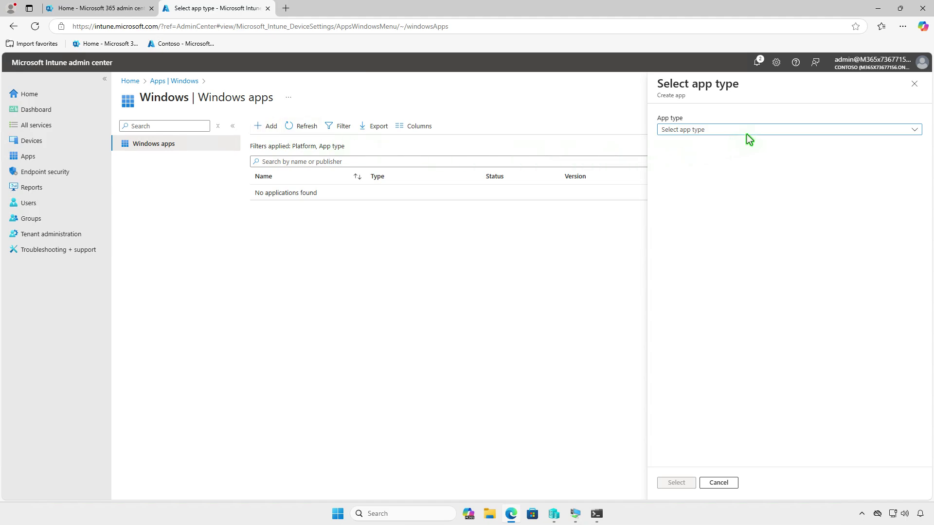
pyautogui.click(754, 130)
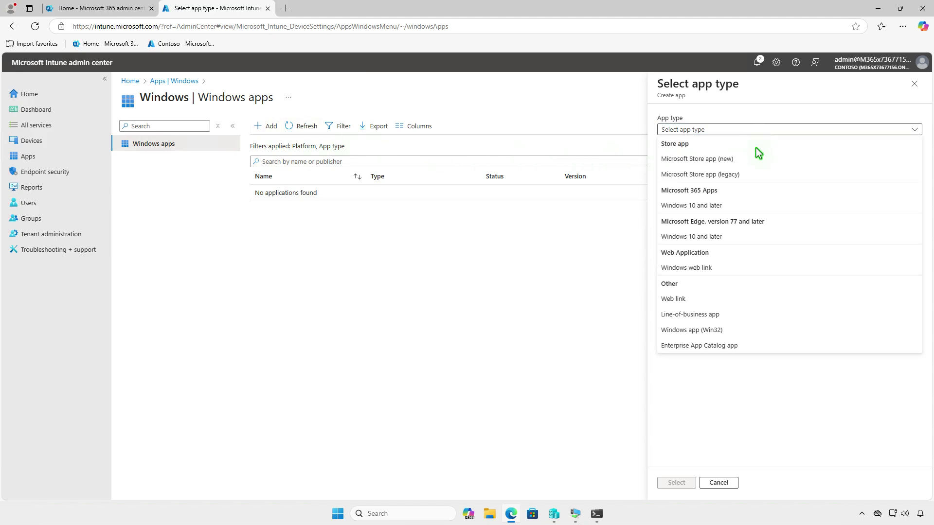
pyautogui.click(758, 314)
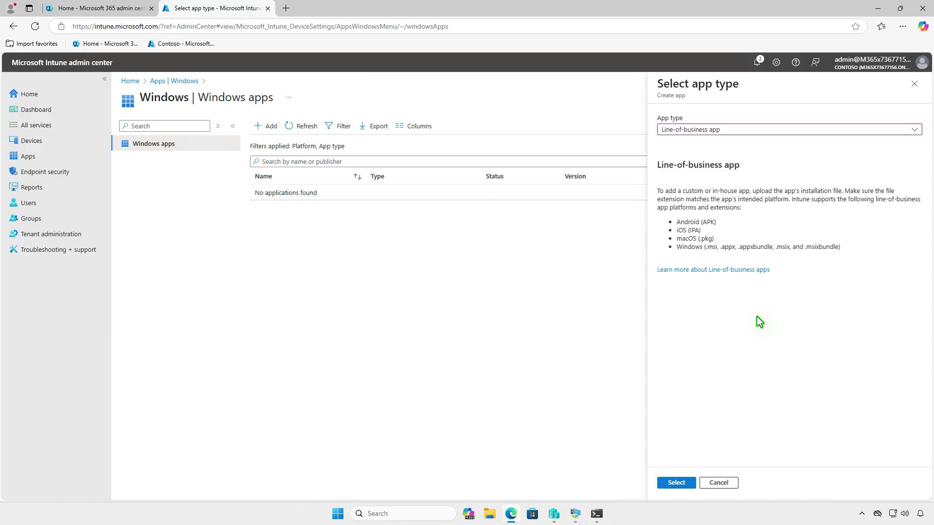
# Confirm the line-of-business type and load update.msi from the TeamViewer Host folder as the package.
pyautogui.click(676, 482)
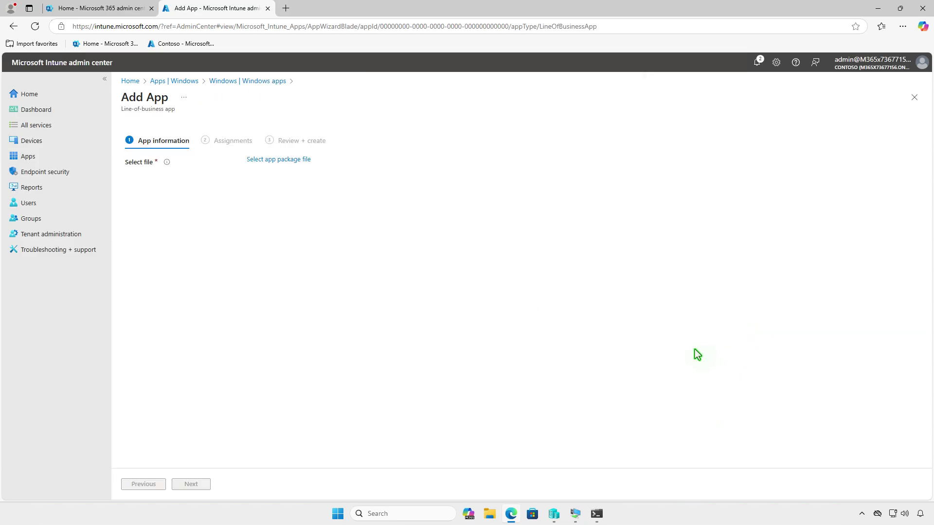
pyautogui.click(304, 161)
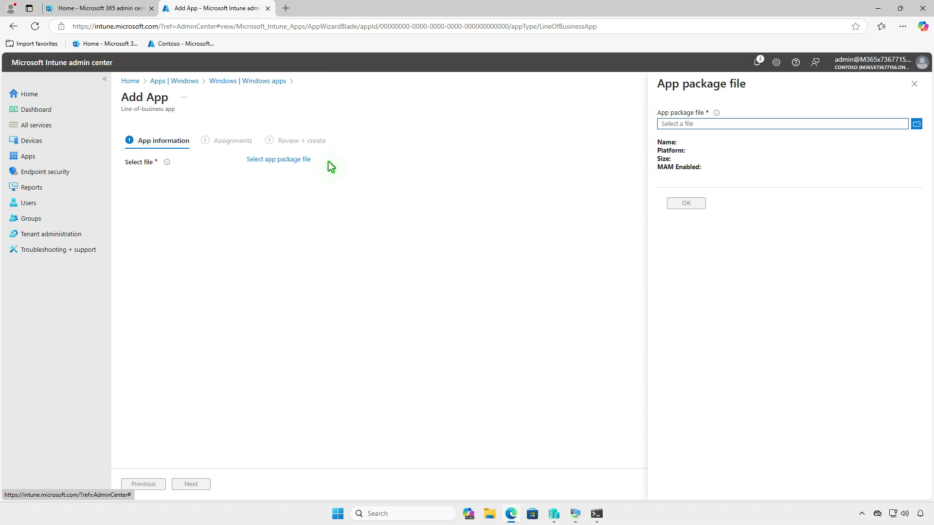
pyautogui.click(762, 125)
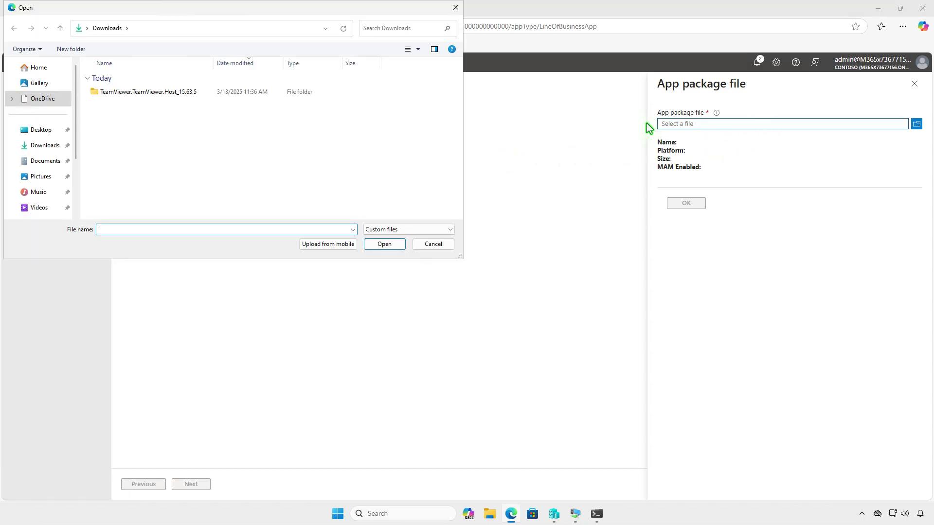
pyautogui.doubleClick(197, 91)
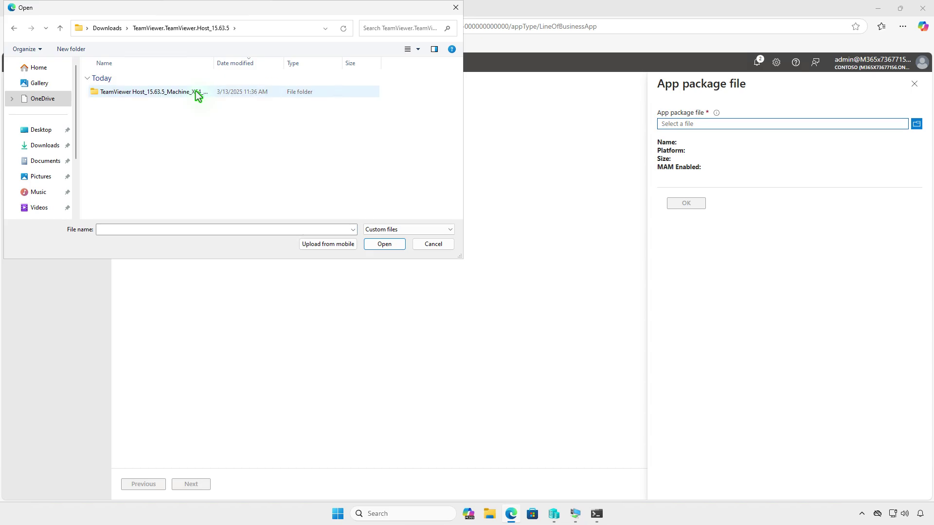
pyautogui.doubleClick(195, 91)
pyautogui.click(169, 93)
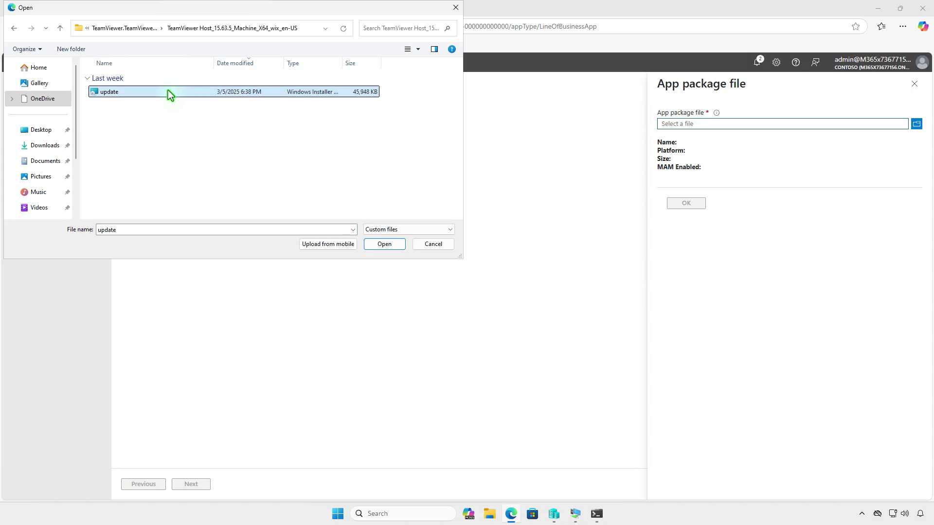
pyautogui.click(390, 247)
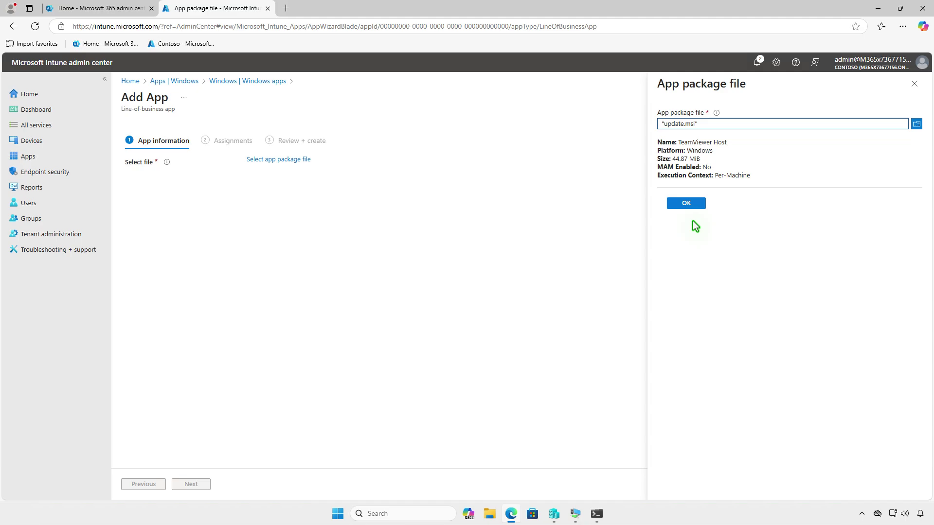
pyautogui.click(695, 206)
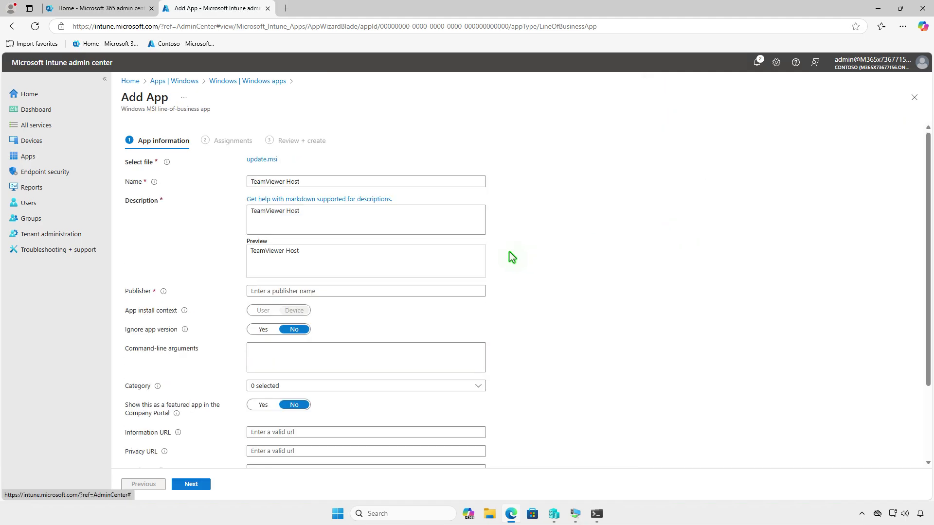
# Set the publisher to TeamViewer and upload the TeamViewer logo image from Downloads.
pyautogui.write('TeamViewer')
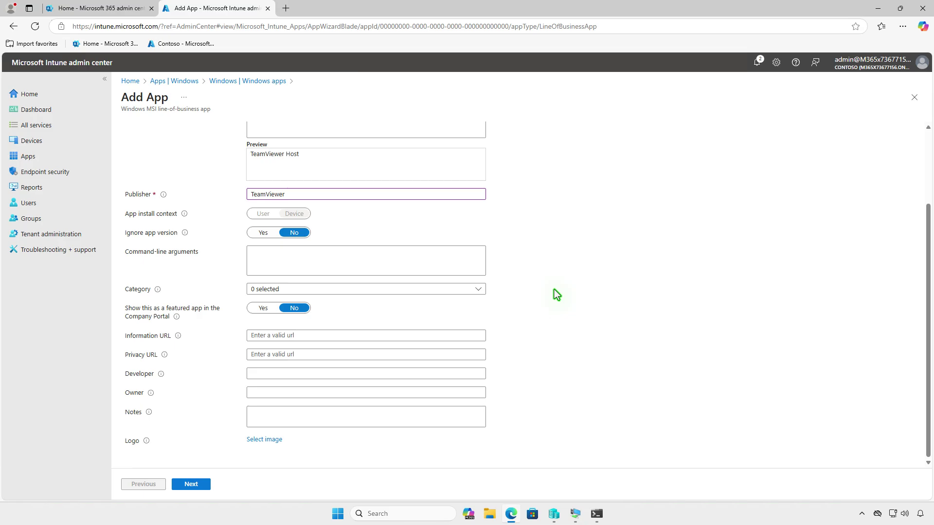
pyautogui.click(276, 440)
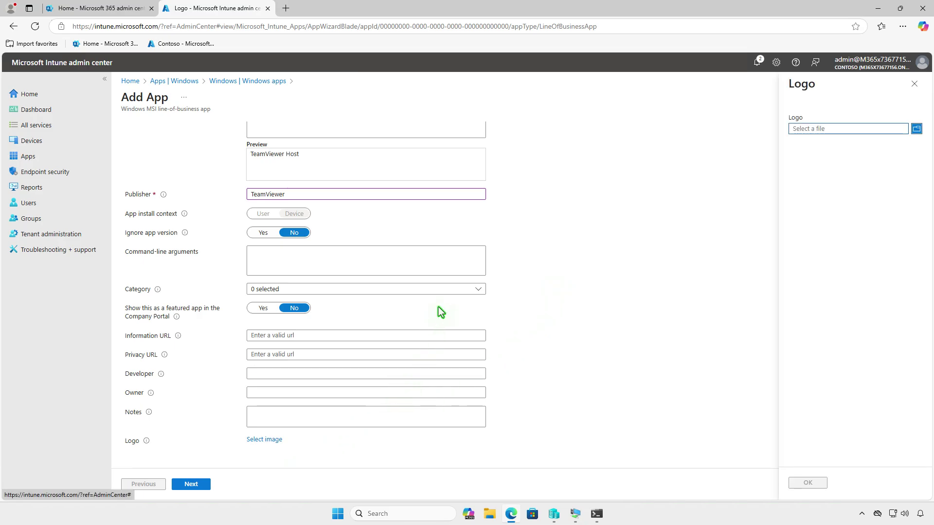
pyautogui.click(841, 132)
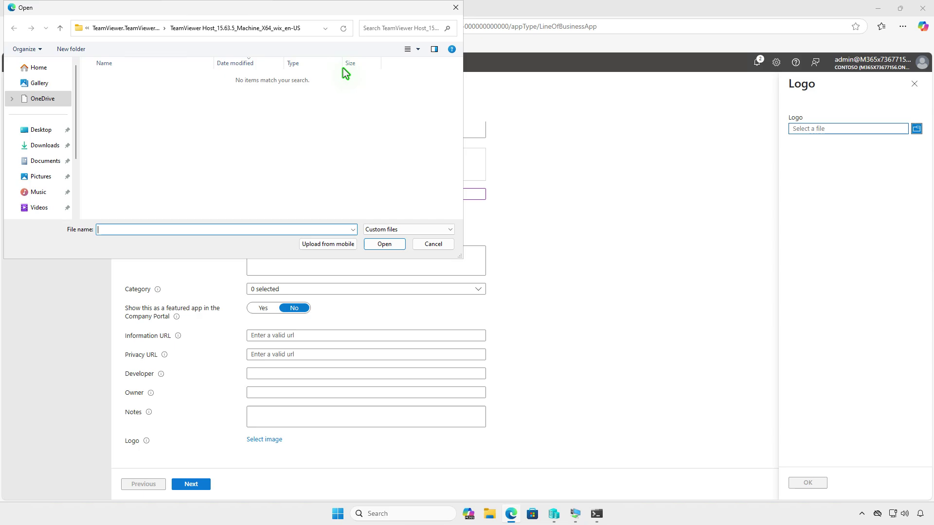
pyautogui.click(48, 146)
pyautogui.click(193, 93)
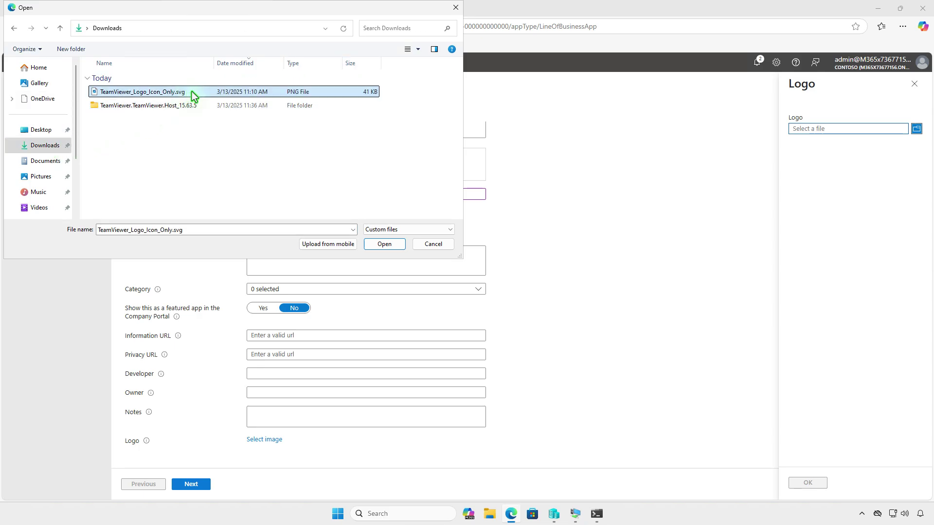
pyautogui.click(385, 245)
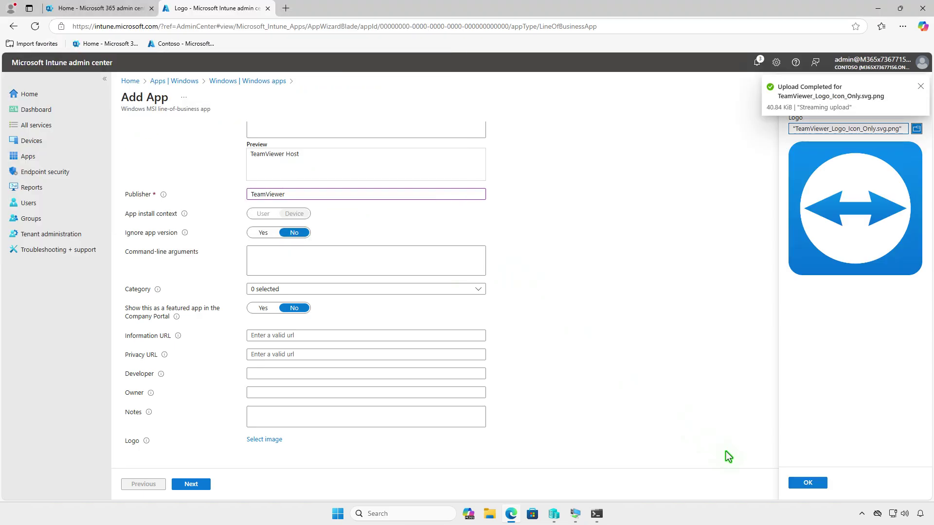
pyautogui.click(802, 483)
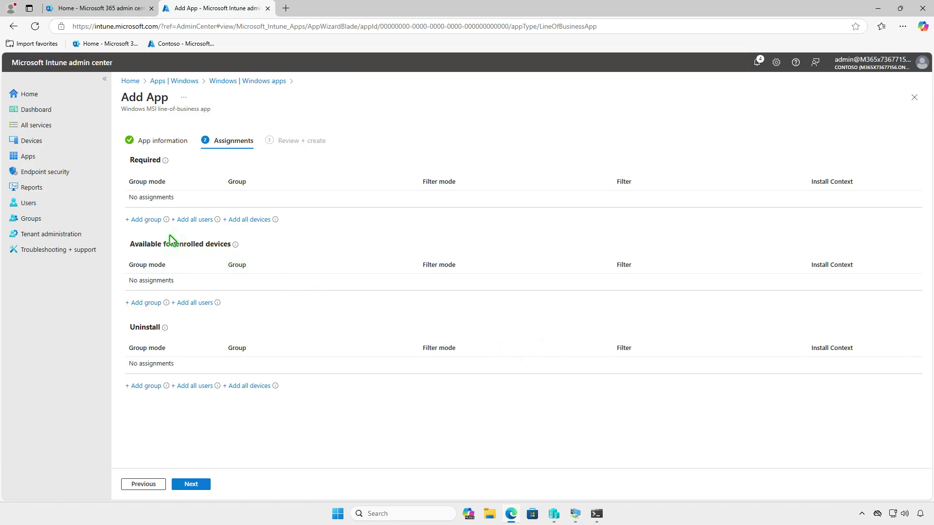
# Assign the MSI app as required to Test_Devices, then review and create it.
pyautogui.click(146, 220)
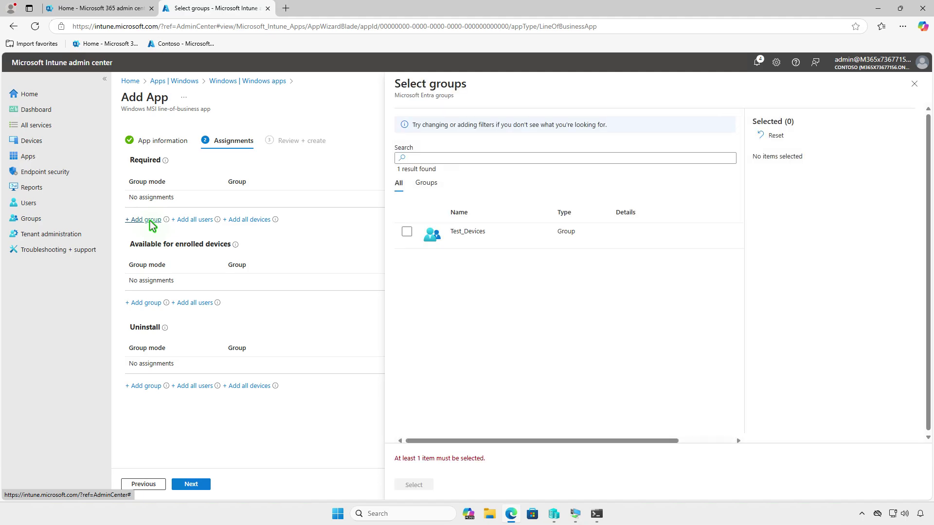
pyautogui.click(406, 232)
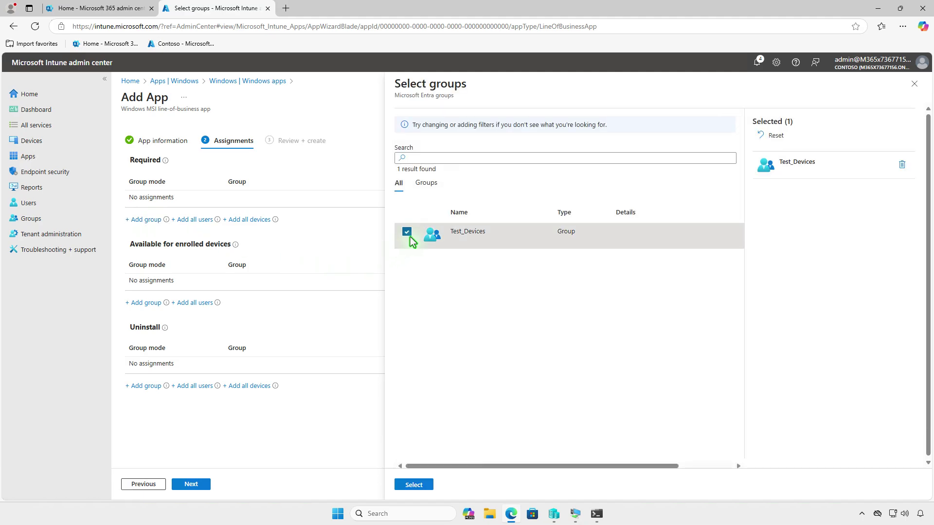
pyautogui.click(414, 485)
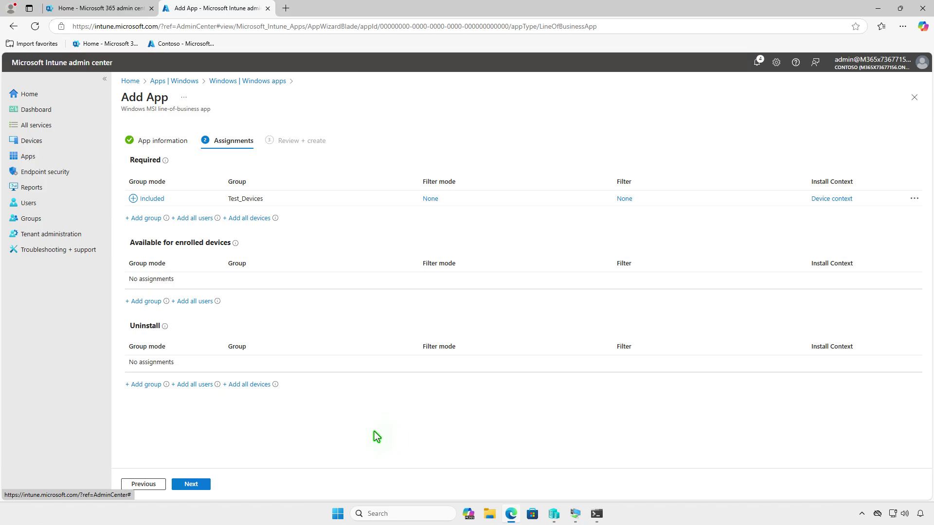
pyautogui.click(206, 483)
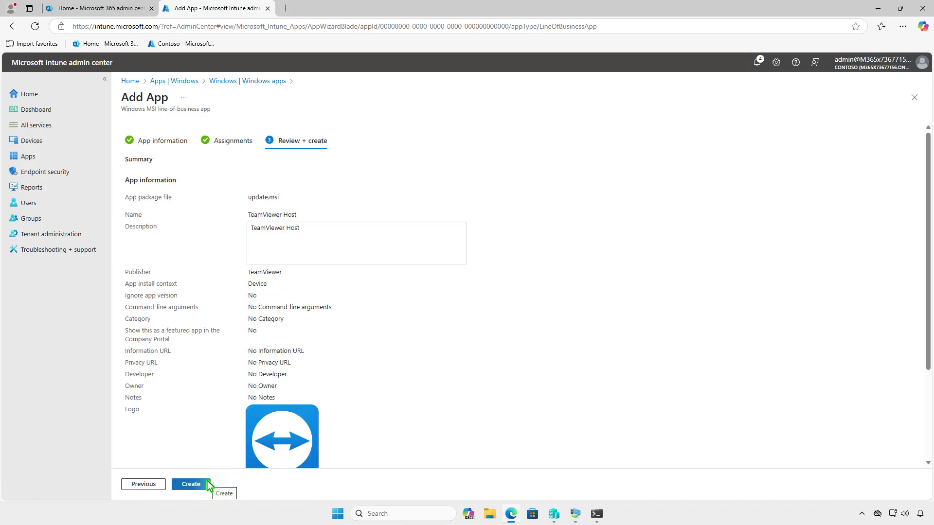
pyautogui.click(191, 484)
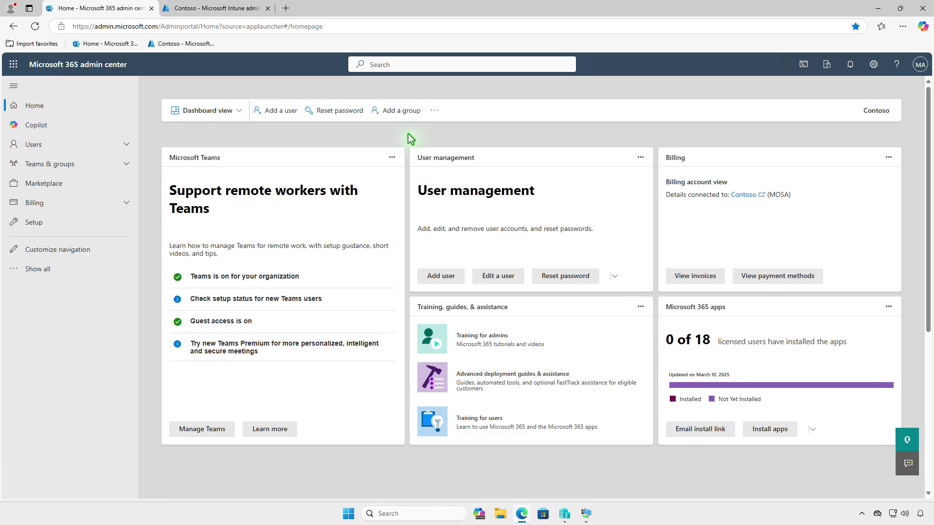
# Check the Microsoft Intune Suite licenses (2 of 250 assigned) under Billing > Licenses, then begin another Windows app.
pyautogui.click(116, 202)
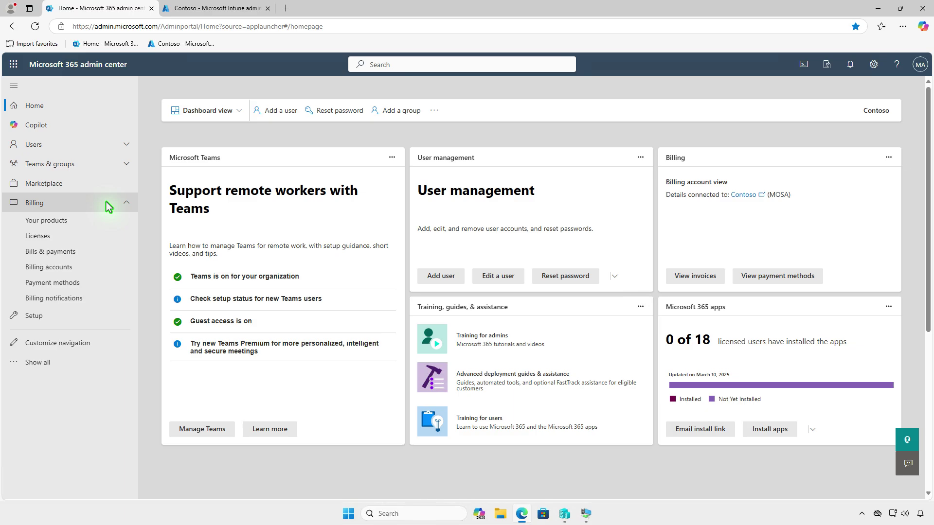
pyautogui.click(94, 239)
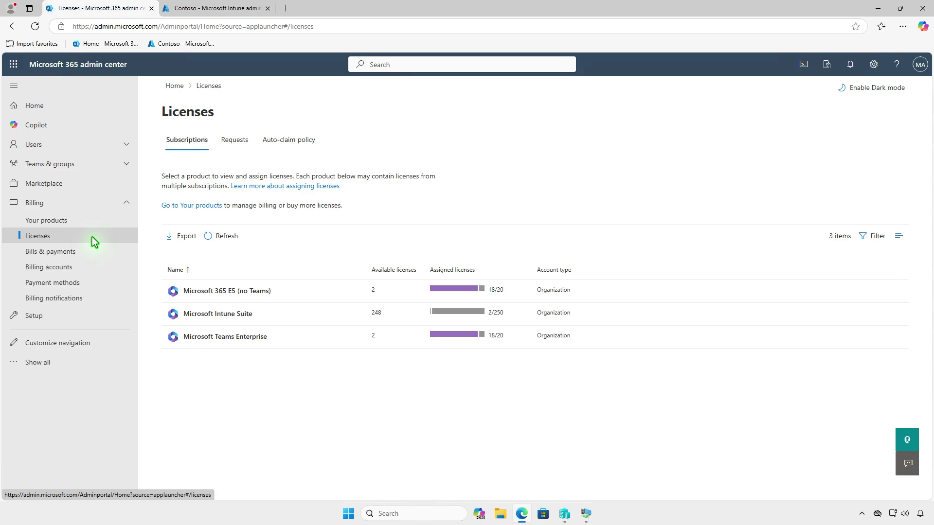
pyautogui.click(313, 313)
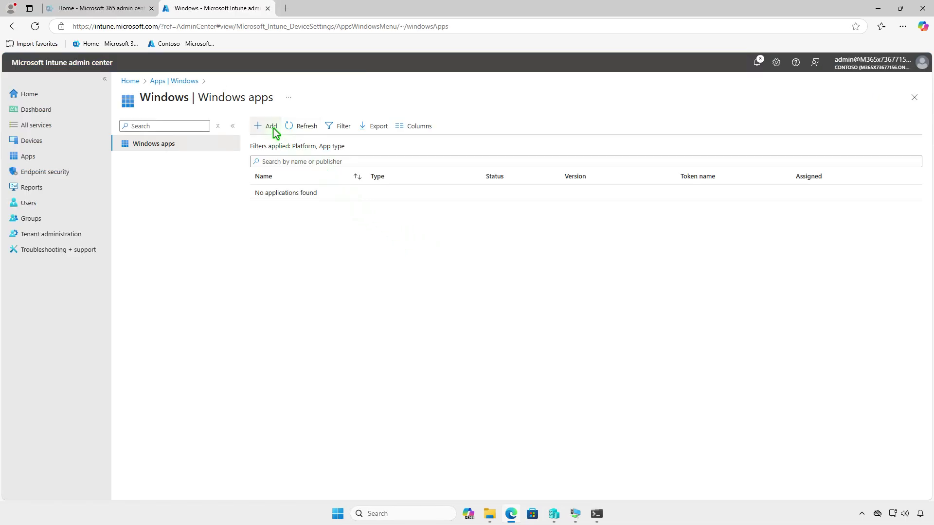
pyautogui.click(273, 128)
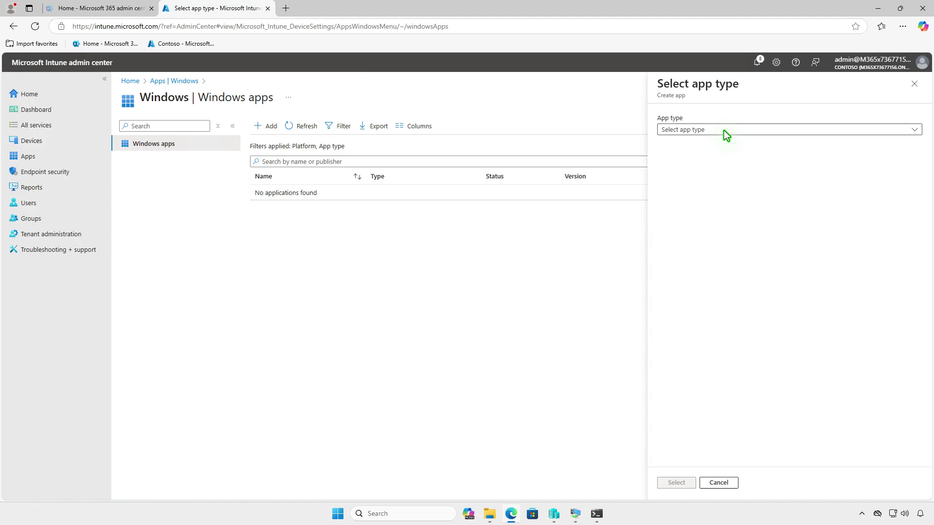
# Choose Enterprise App Catalog app as the new app's type.
pyautogui.click(724, 131)
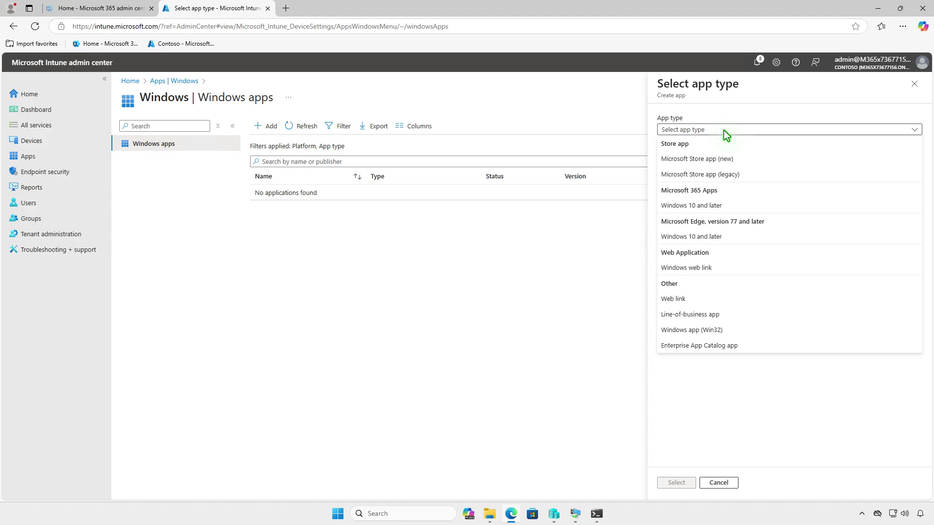
pyautogui.click(793, 347)
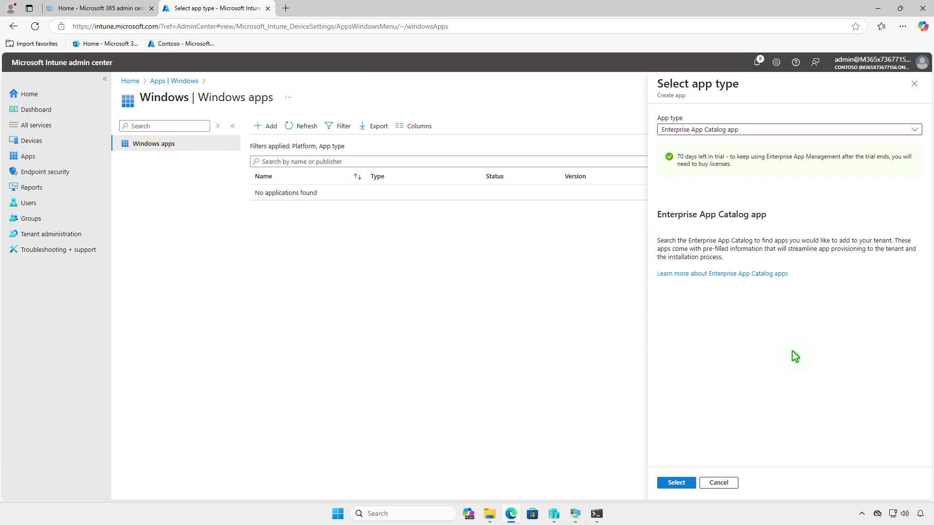
pyautogui.click(689, 482)
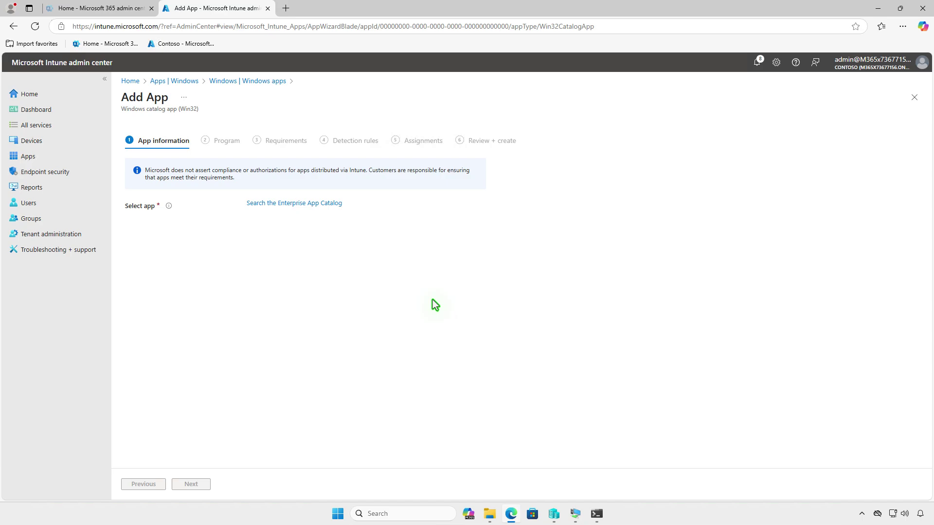
# Search the catalog for 'teamviewer' and select the TeamViewer Host (x64) 15.63.5.0 package.
pyautogui.click(334, 204)
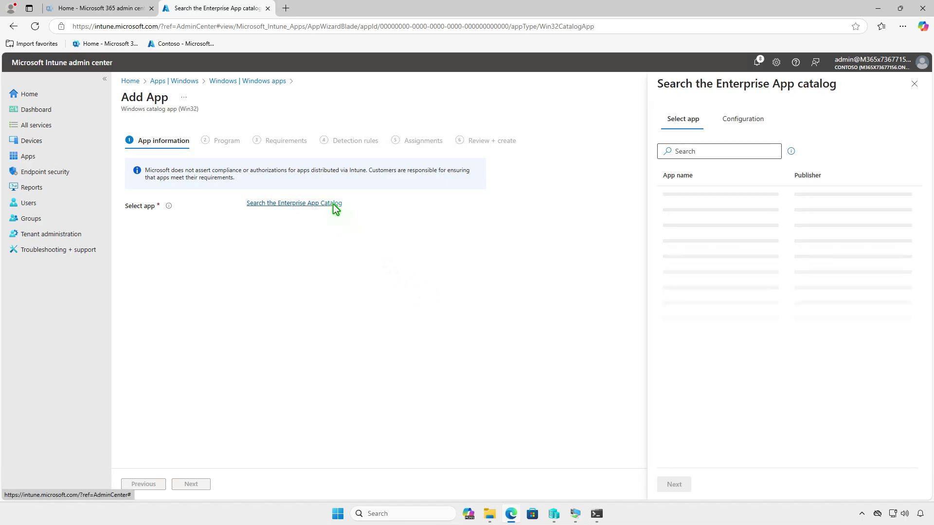
pyautogui.click(724, 153)
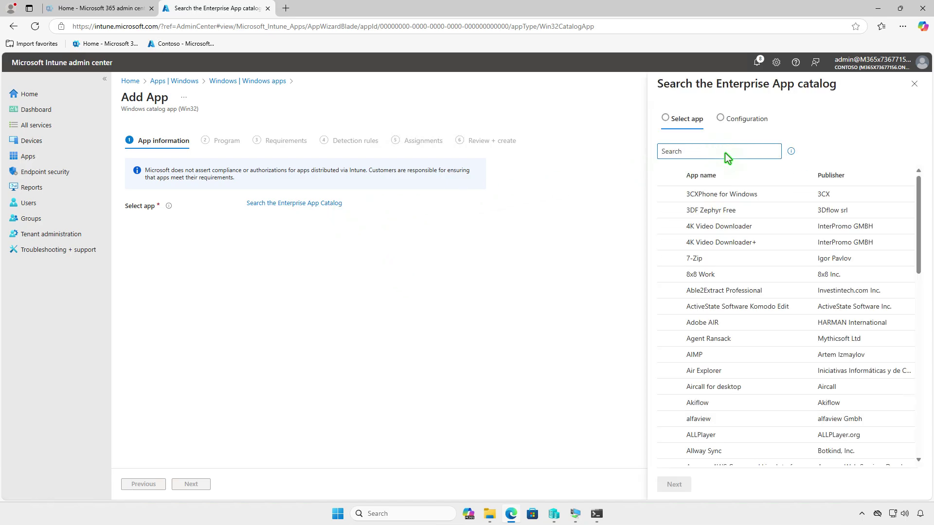
pyautogui.write('teamviewer')
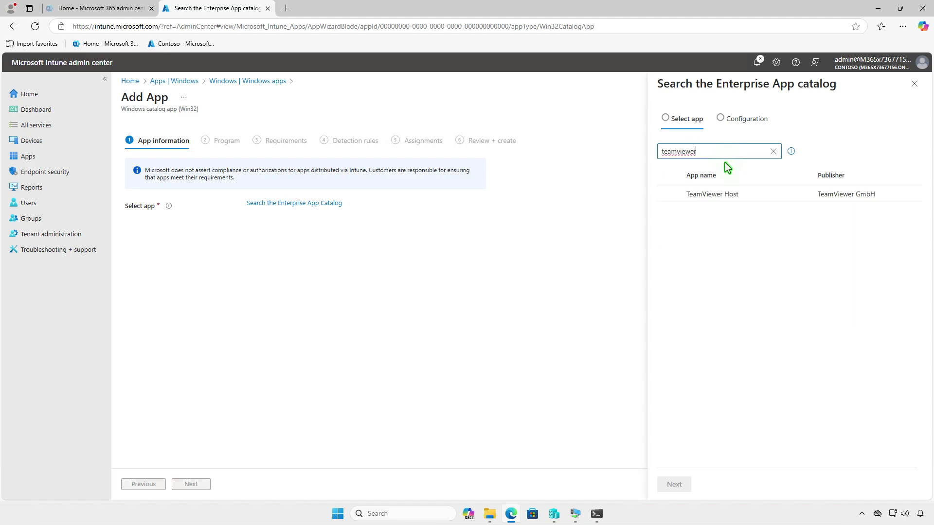
pyautogui.click(735, 194)
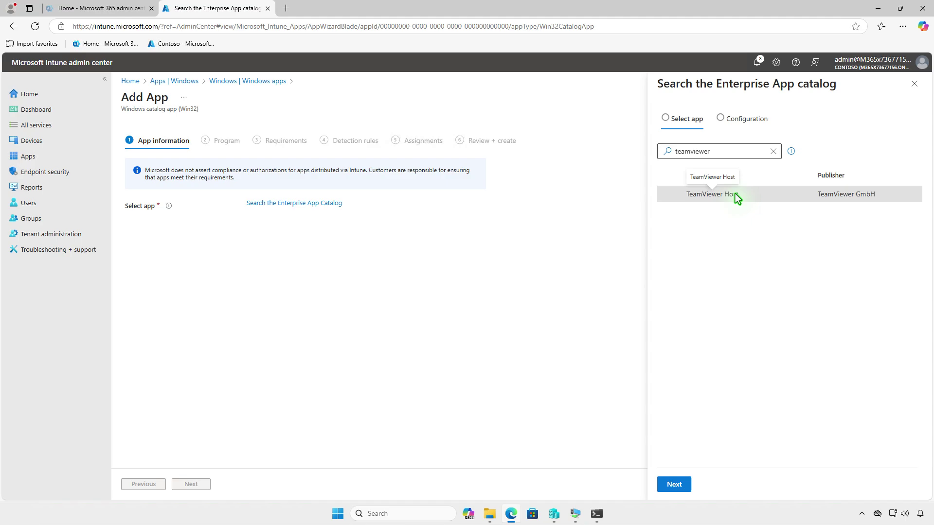
pyautogui.click(678, 483)
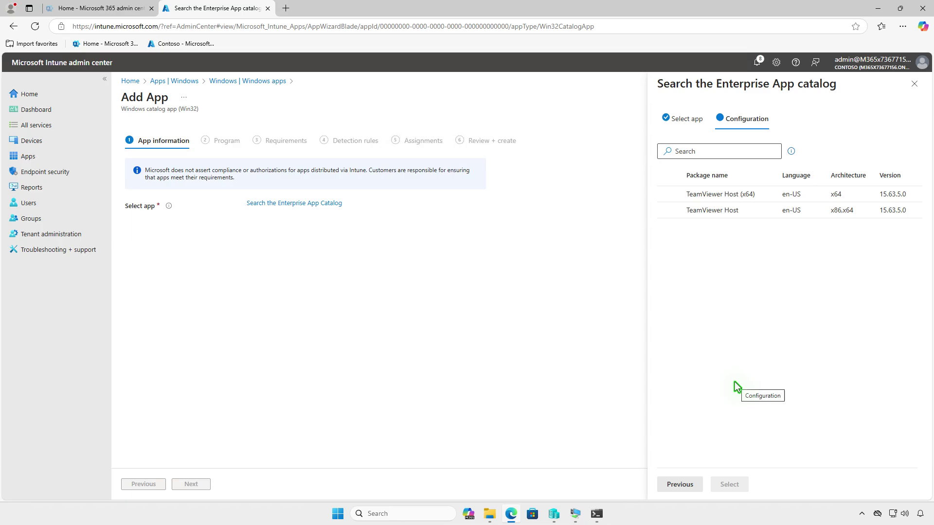
pyautogui.click(746, 203)
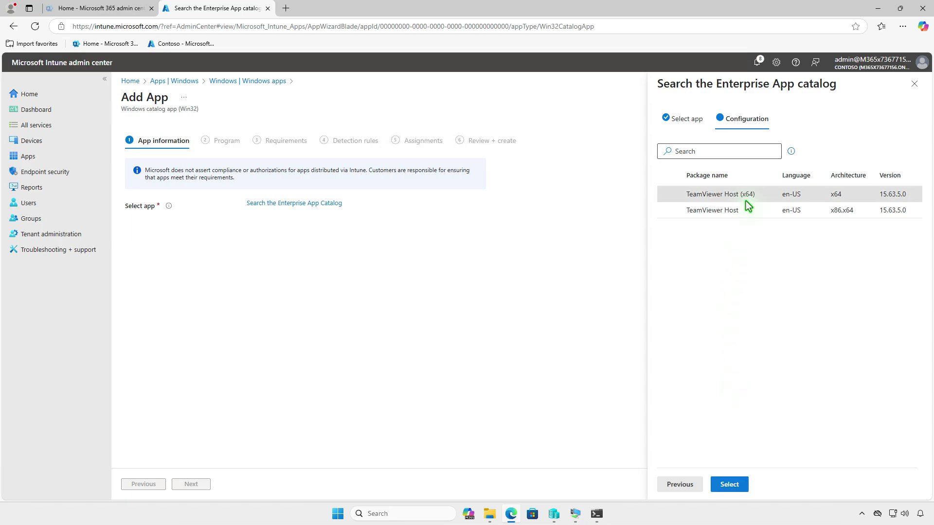
pyautogui.click(739, 483)
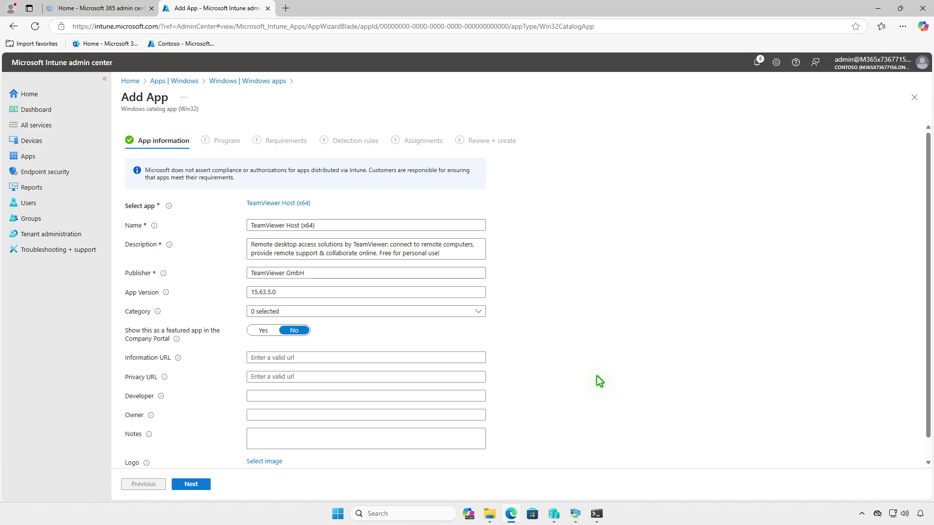
# Keep the default program, requirements and detection rules for the catalog app.
pyautogui.click(206, 487)
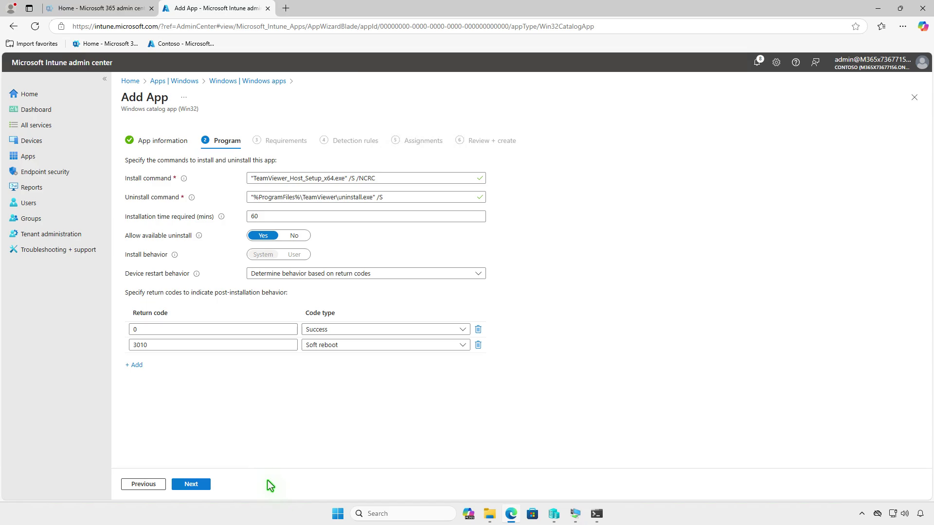
pyautogui.click(210, 484)
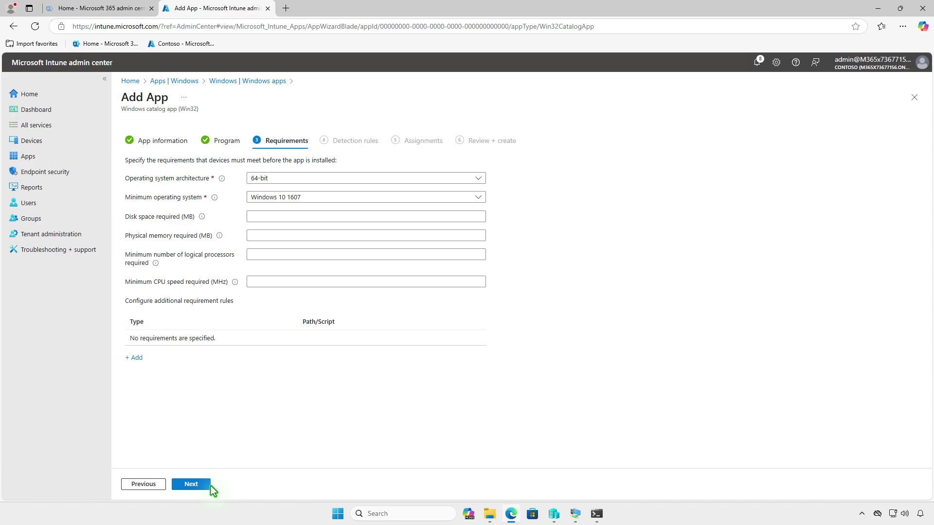
pyautogui.click(210, 484)
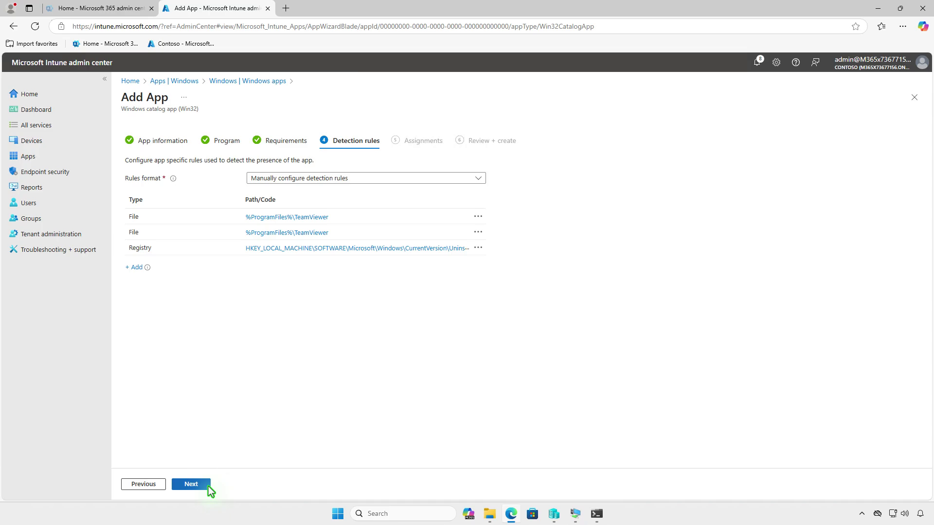
pyautogui.click(191, 484)
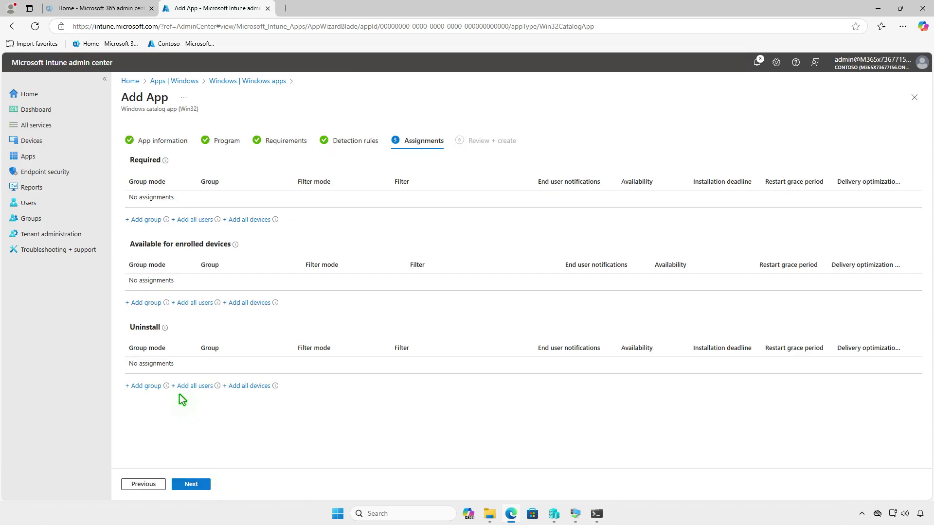
# Assign TeamViewer Host (x64) as required to Test_Devices and create the app.
pyautogui.click(145, 219)
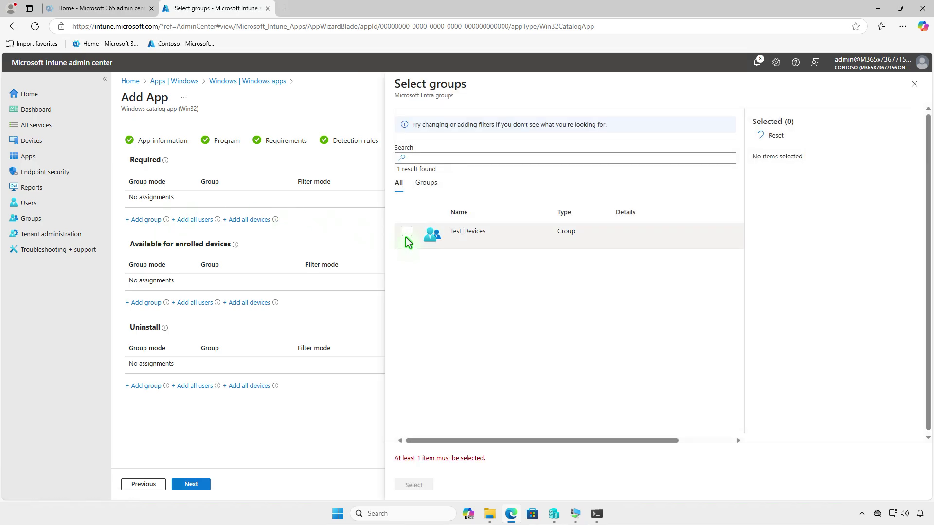
pyautogui.click(406, 232)
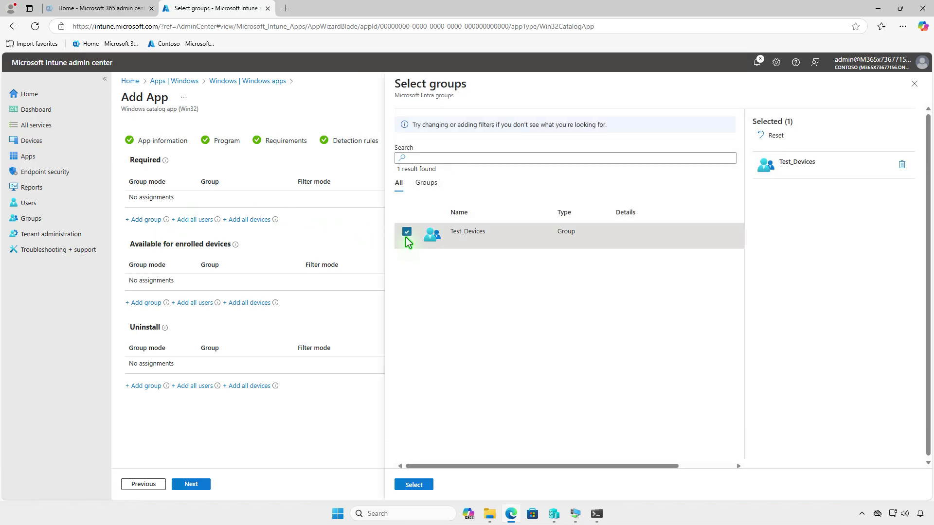
pyautogui.click(415, 485)
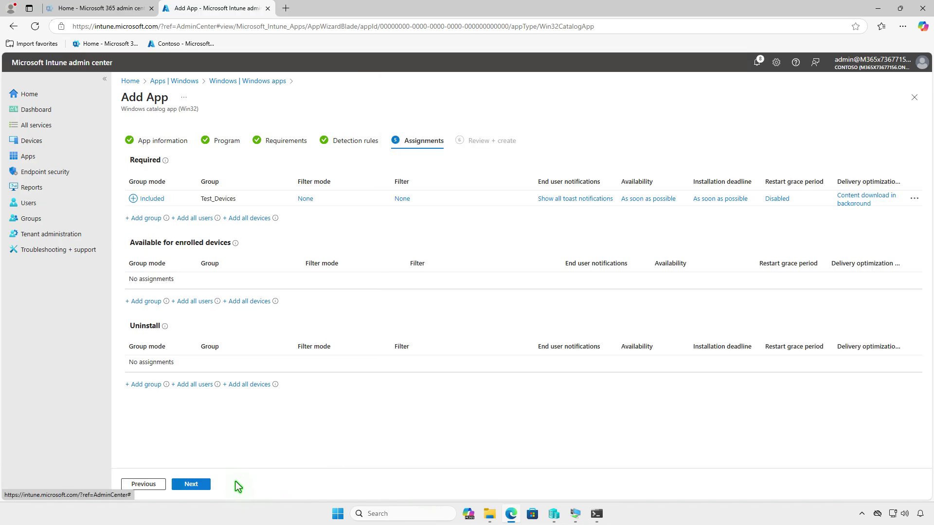
pyautogui.click(201, 484)
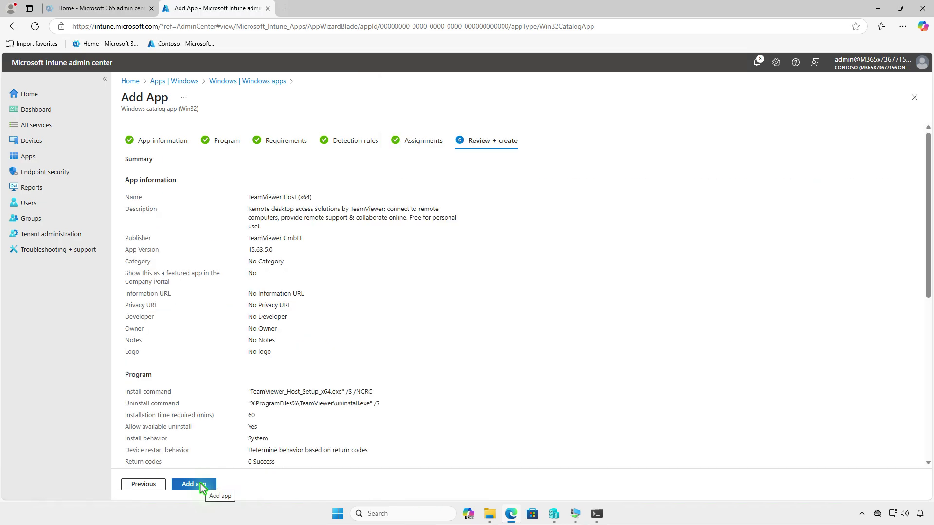
pyautogui.click(201, 484)
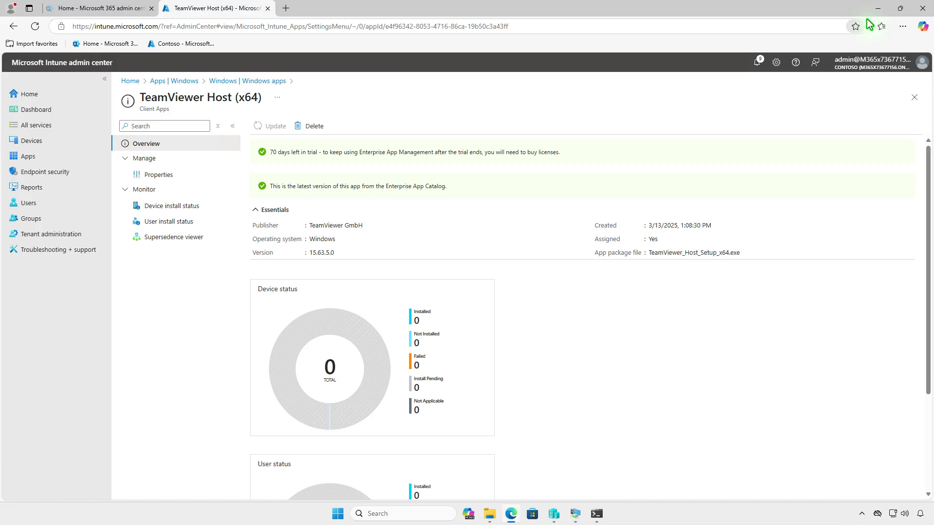
# On the WIN10 test VM, sync Company Portal with Intune and watch TeamViewer Host (x64) install notifications.
pyautogui.press('super+d')
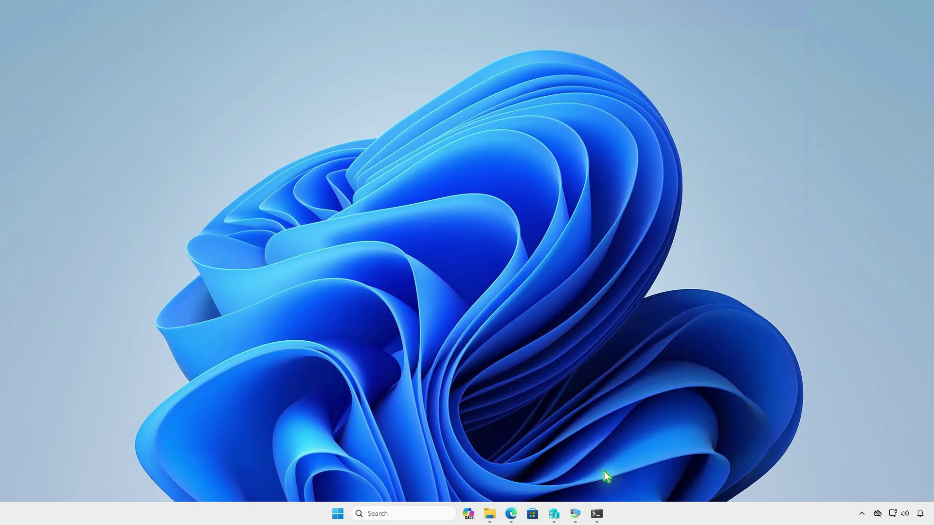
pyautogui.click(575, 513)
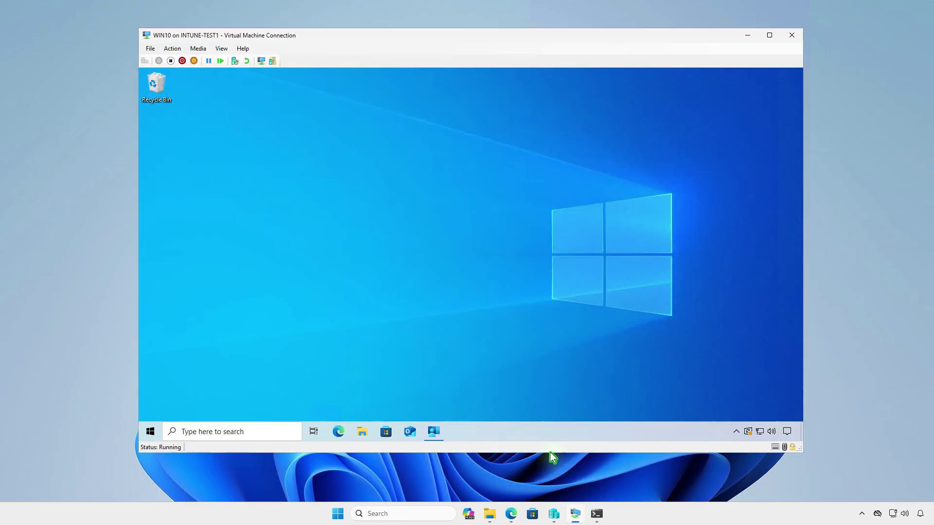
pyautogui.click(439, 433)
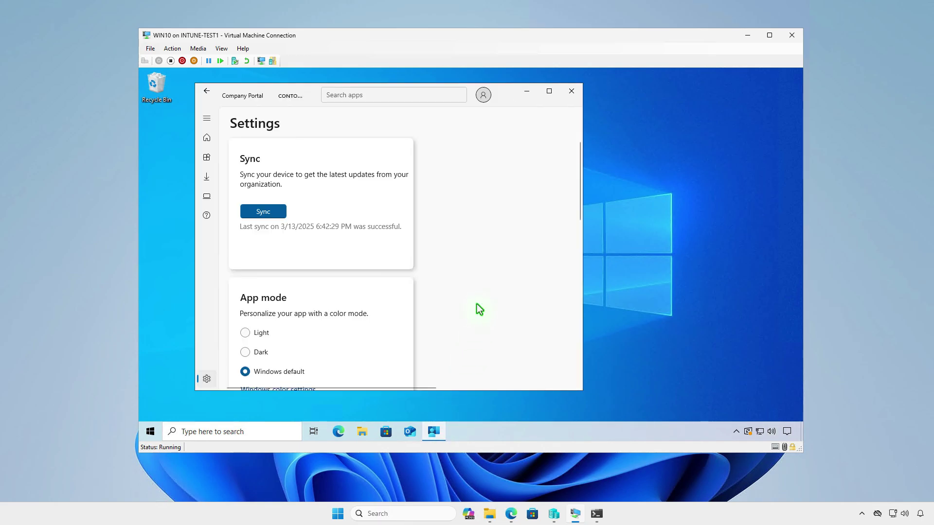
pyautogui.click(283, 212)
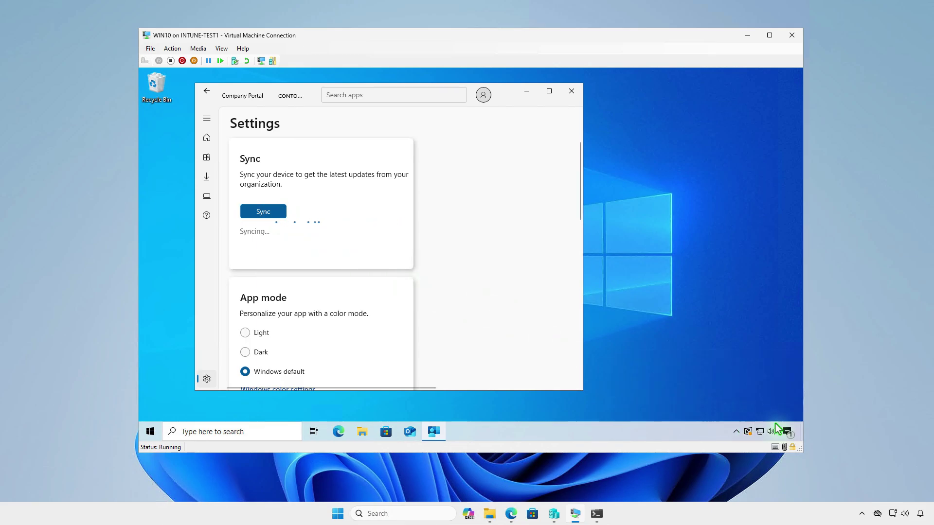
pyautogui.click(788, 435)
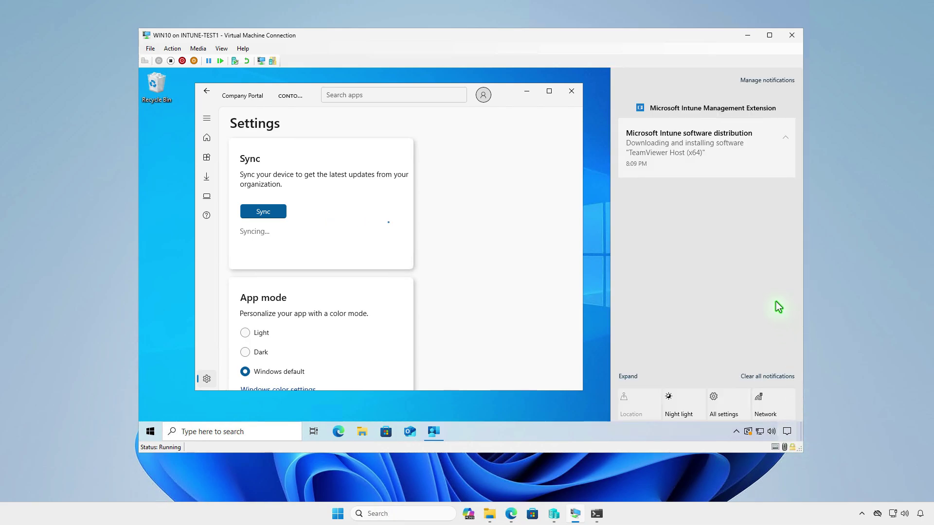